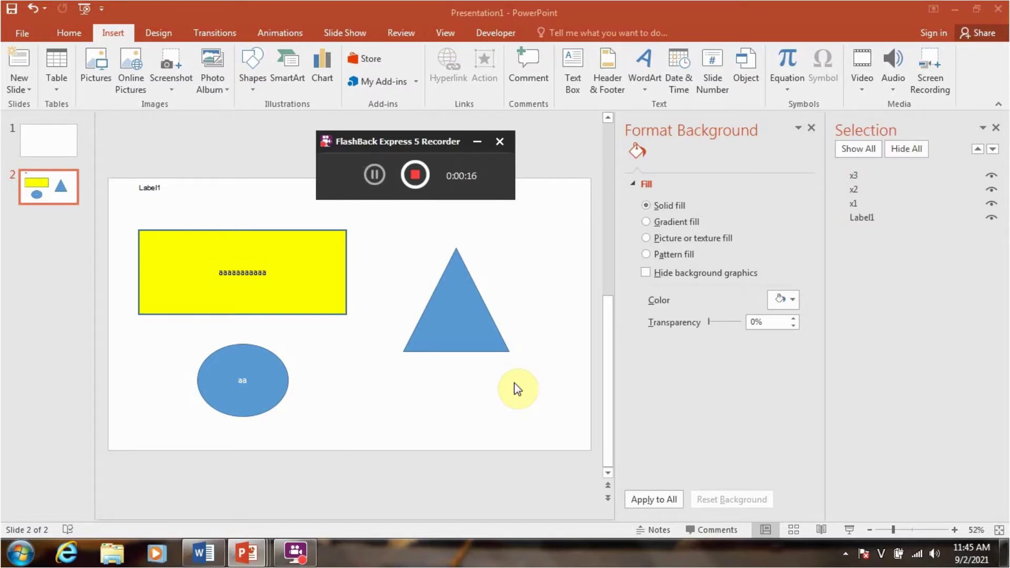
- Insert a new empty text box (TextBox 9) on slide 2 beside the existing shapes
{"action": "left_click", "coordinate": [477, 142]}
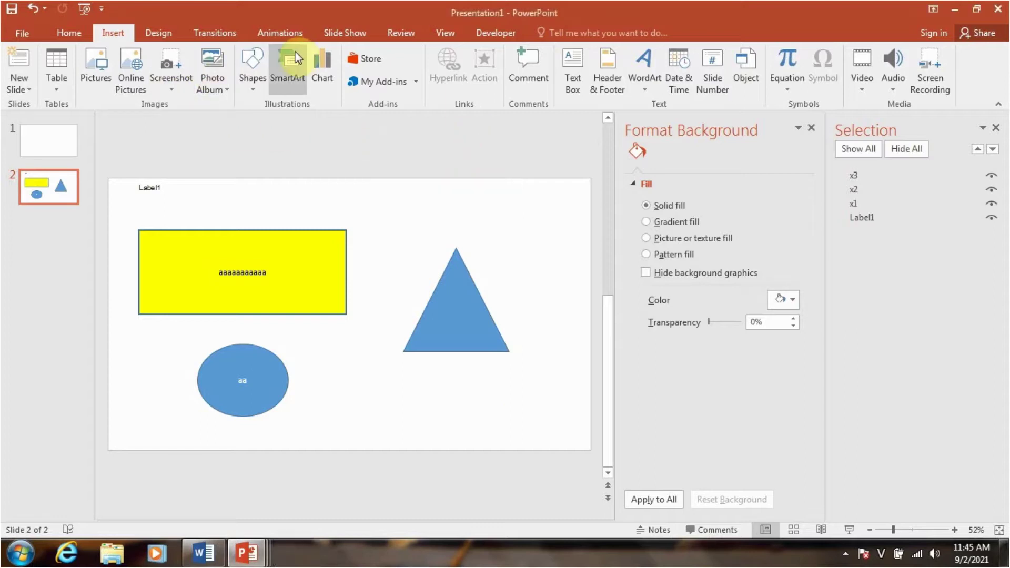
{"action": "left_click", "coordinate": [252, 71]}
{"action": "left_click", "coordinate": [572, 84]}
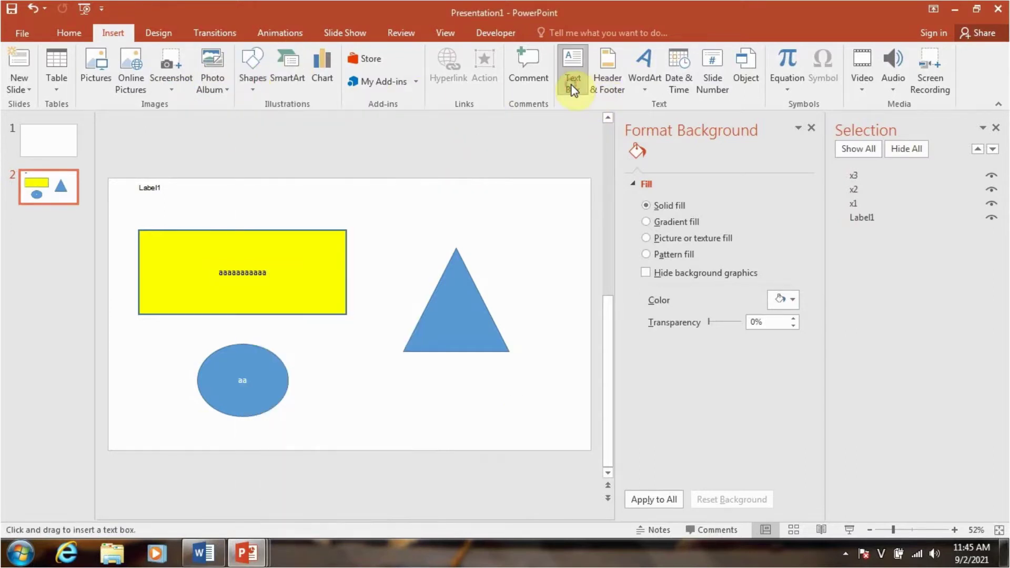
{"action": "left_click", "coordinate": [444, 197]}
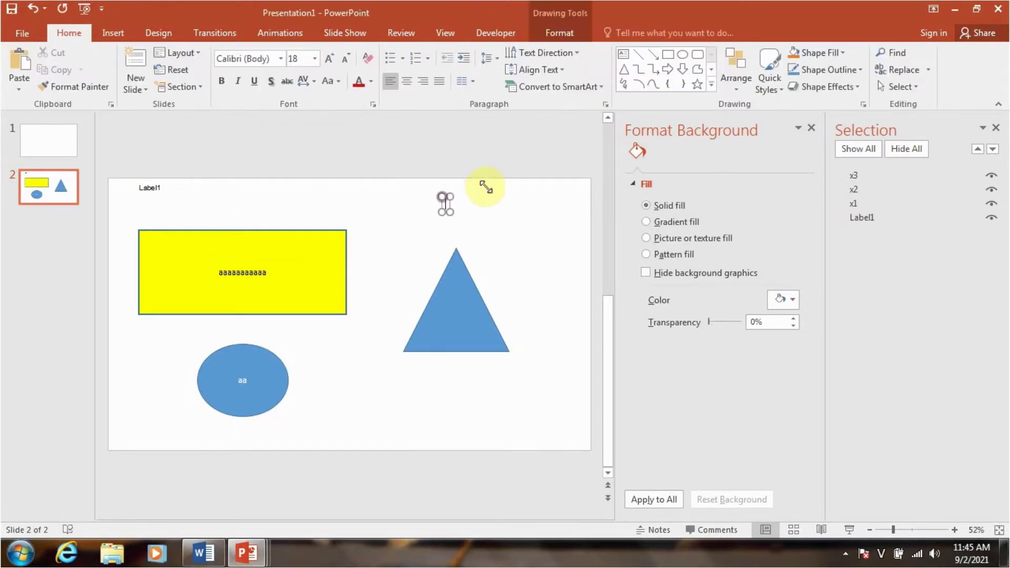
{"action": "left_click", "coordinate": [497, 160]}
{"action": "left_click", "coordinate": [241, 251]}
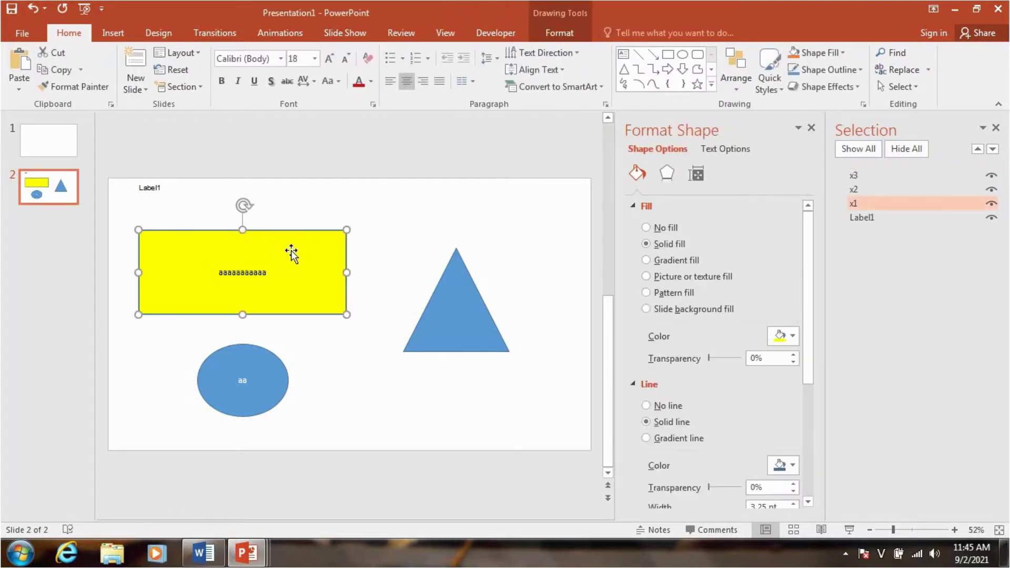
{"action": "left_click", "coordinate": [283, 387]}
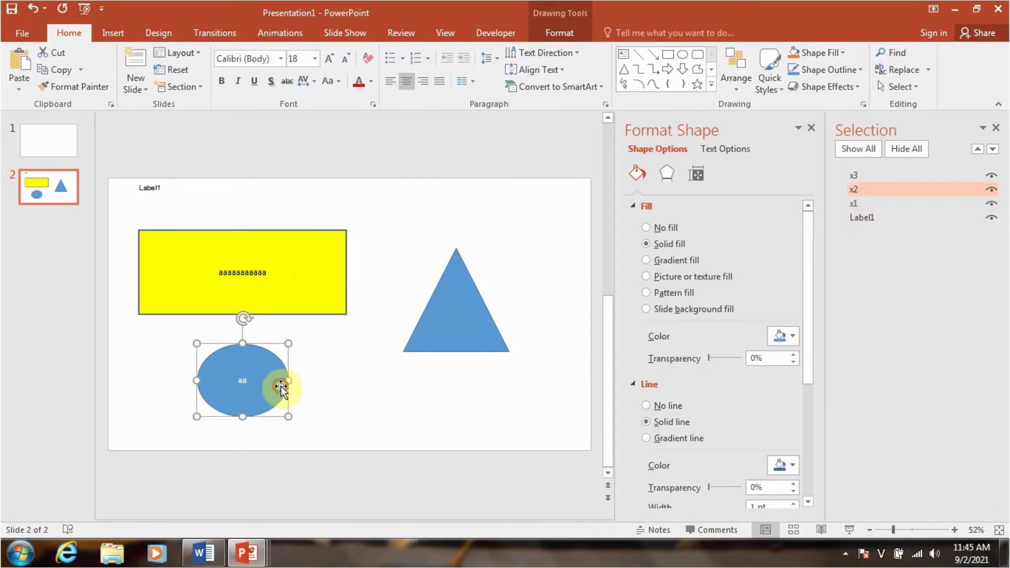
{"action": "left_click", "coordinate": [434, 327]}
{"action": "left_click", "coordinate": [300, 289]}
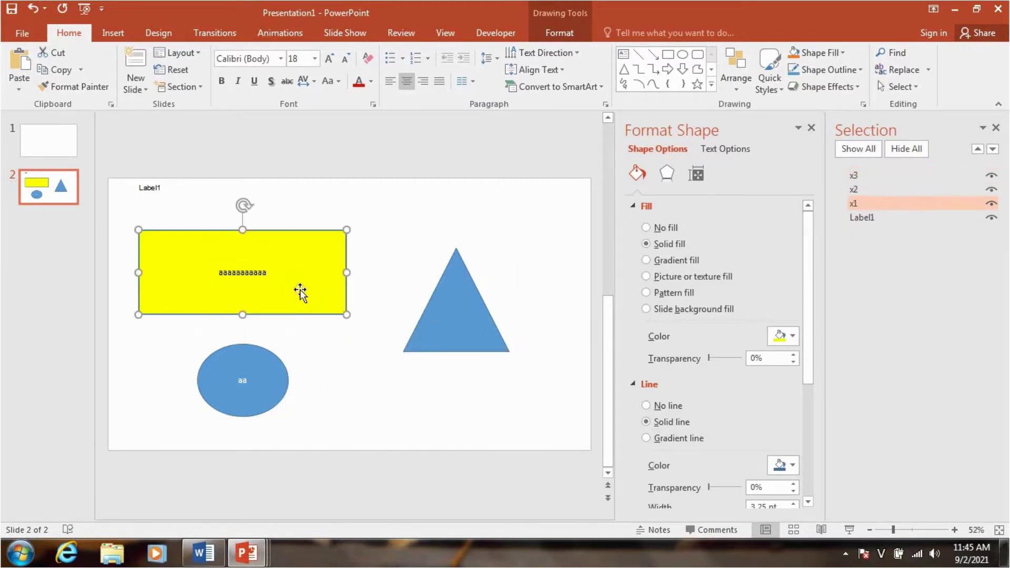
{"action": "left_click", "coordinate": [467, 342]}
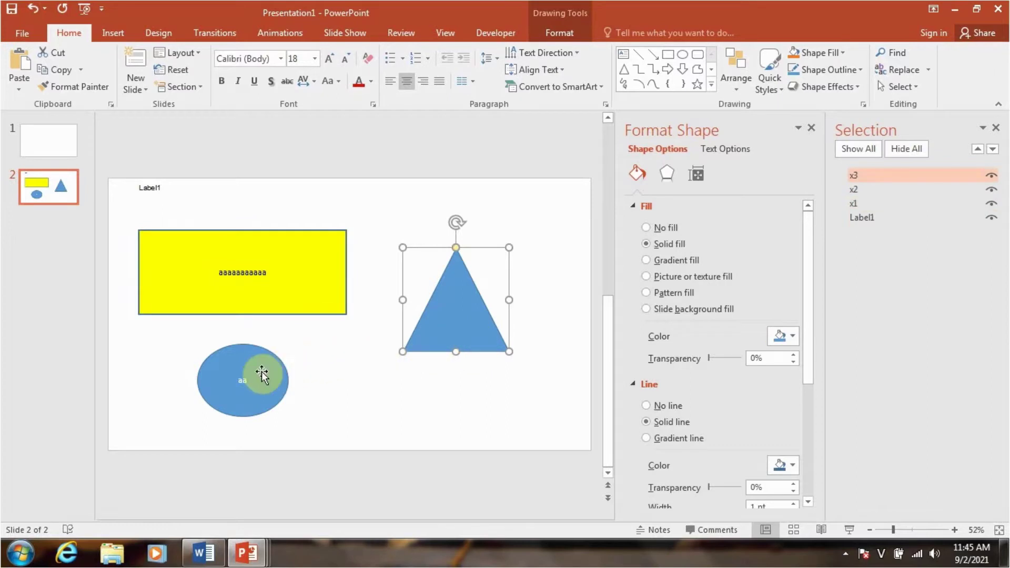
{"action": "left_click", "coordinate": [260, 372]}
{"action": "left_click", "coordinate": [325, 262]}
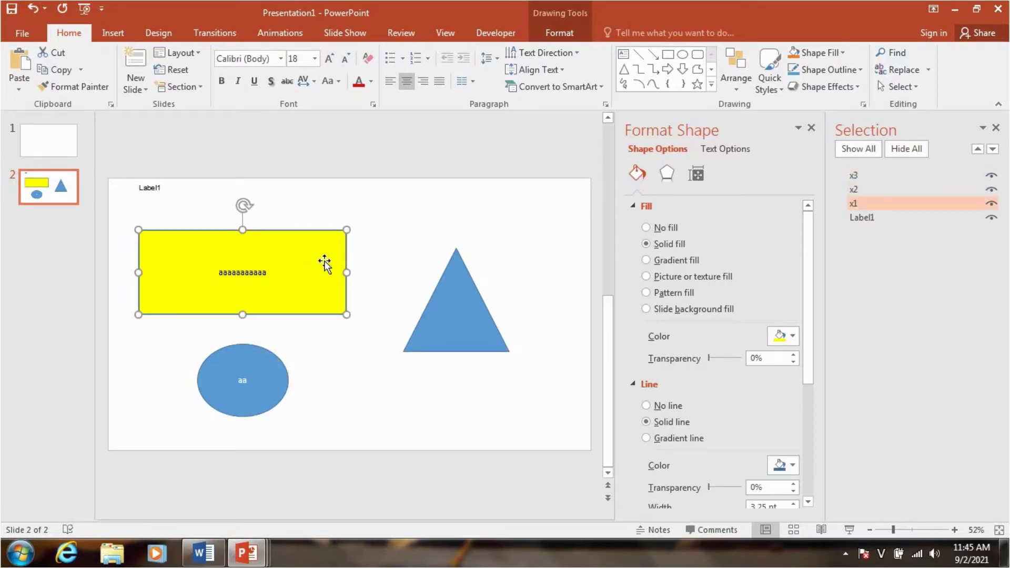
{"action": "left_click", "coordinate": [447, 180]}
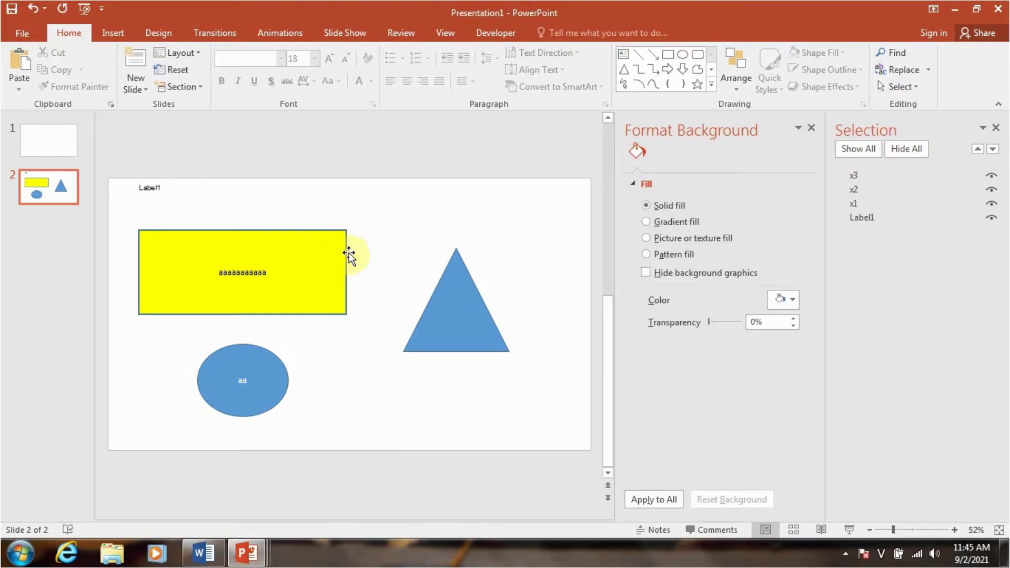
{"action": "left_click", "coordinate": [446, 298]}
{"action": "left_click", "coordinate": [208, 380]}
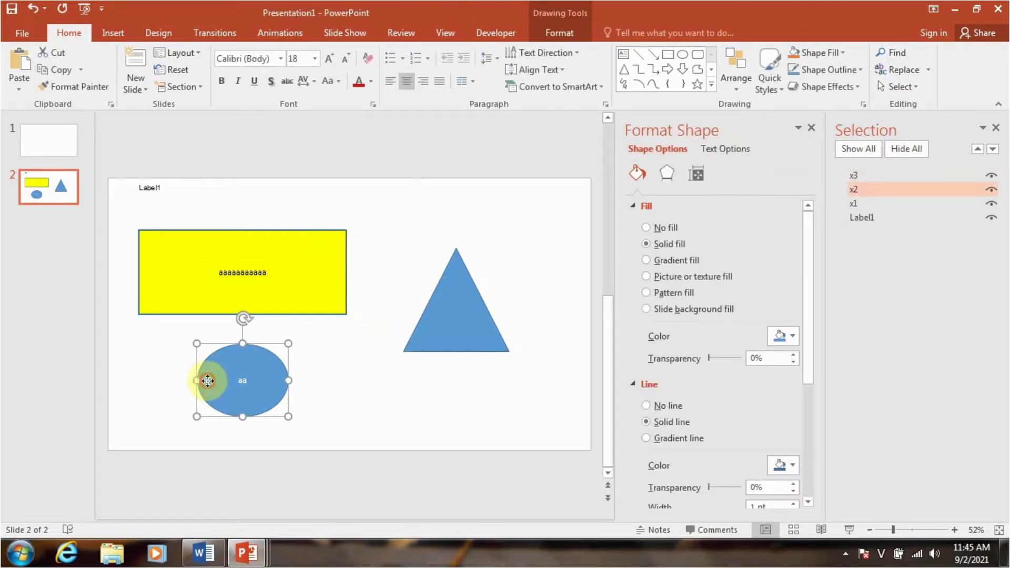
{"action": "left_click", "coordinate": [296, 244]}
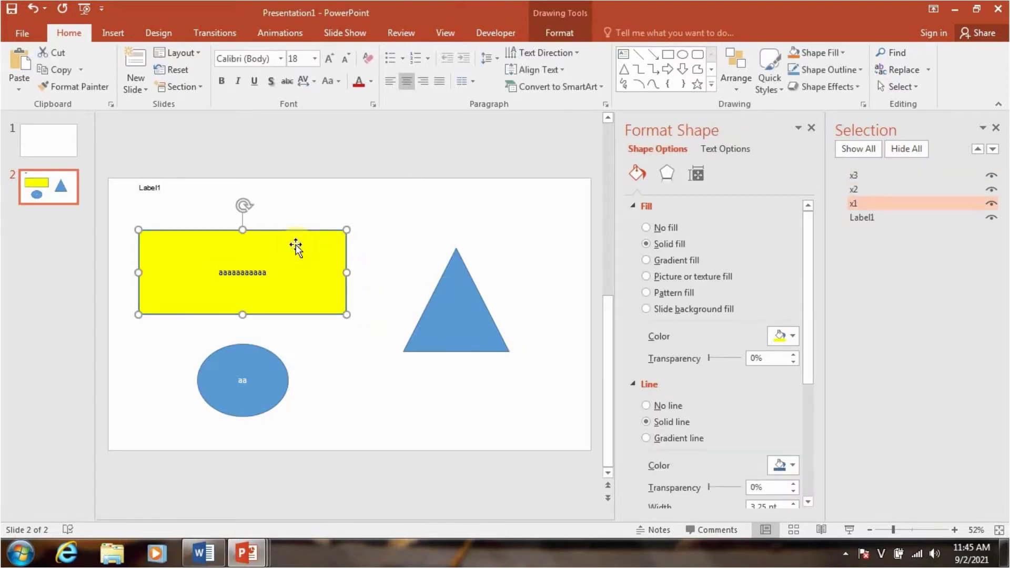
{"action": "key", "text": "alt+F11"}
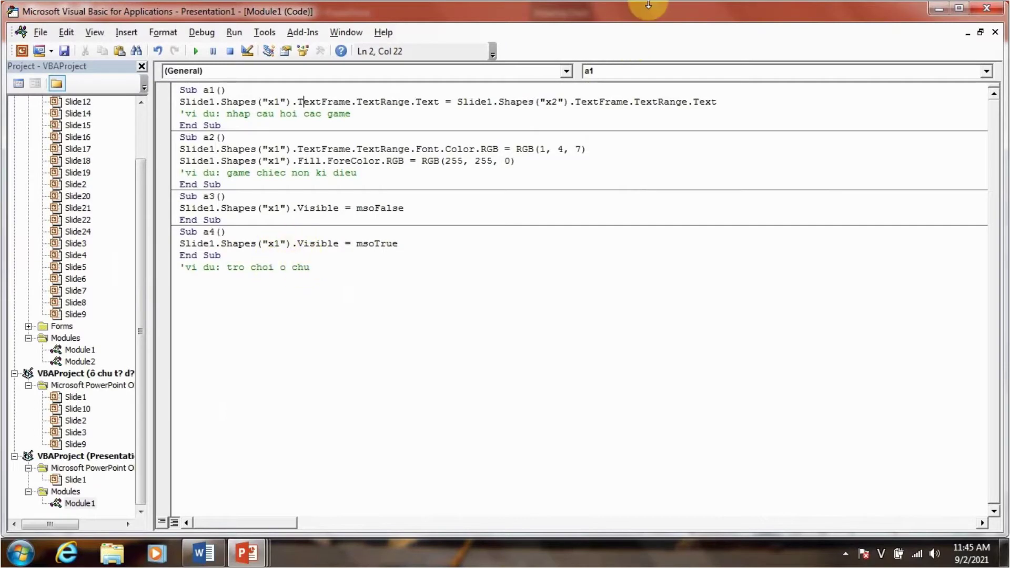
{"action": "left_click", "coordinate": [935, 7]}
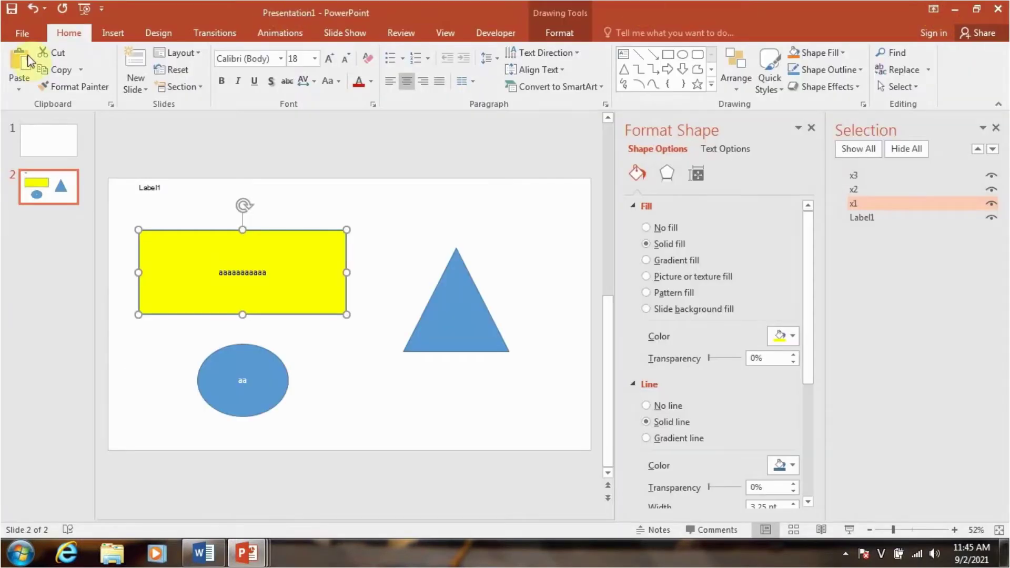
{"action": "left_click", "coordinate": [418, 200]}
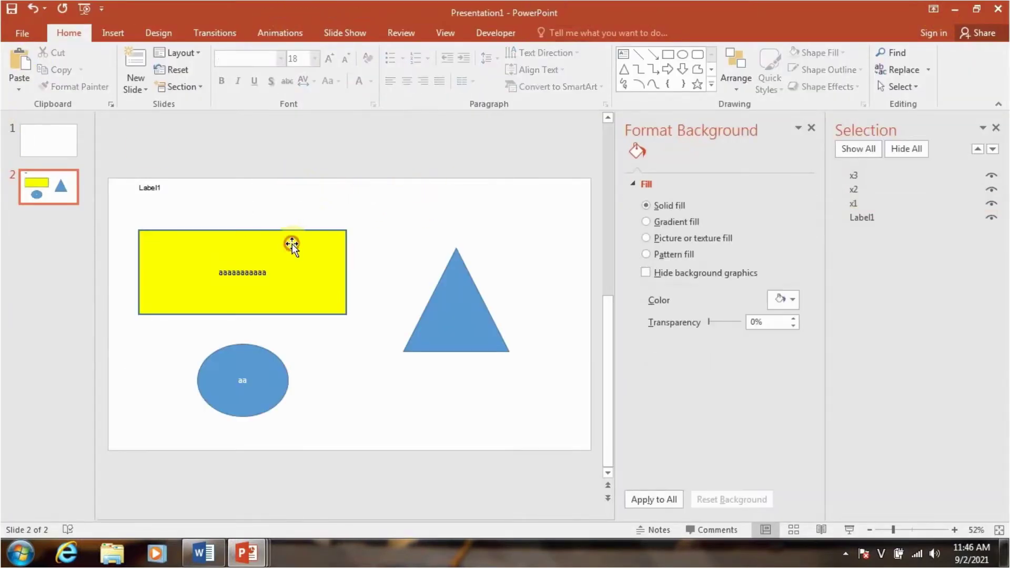
{"action": "left_click", "coordinate": [463, 298]}
{"action": "left_click", "coordinate": [266, 374]}
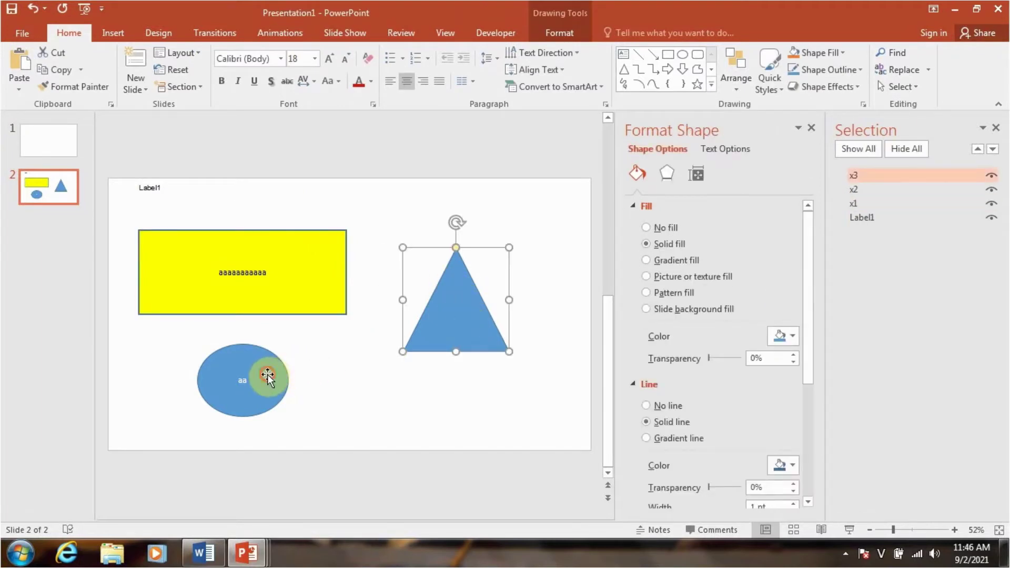
{"action": "left_click", "coordinate": [307, 284]}
{"action": "left_click", "coordinate": [455, 301]}
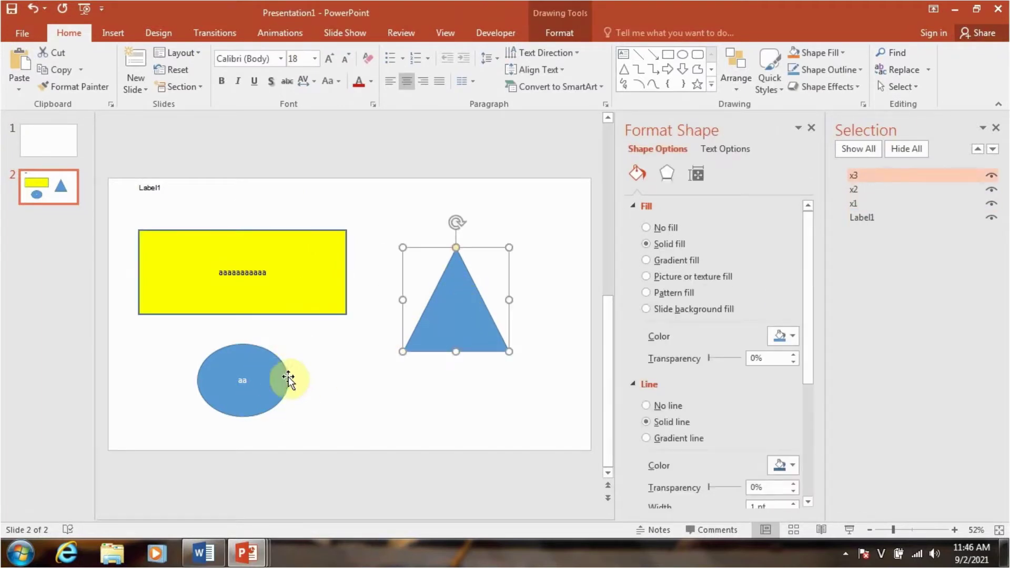
{"action": "left_click", "coordinate": [280, 376]}
{"action": "left_click", "coordinate": [301, 291]}
{"action": "left_click", "coordinate": [473, 323]}
{"action": "left_click", "coordinate": [267, 389]}
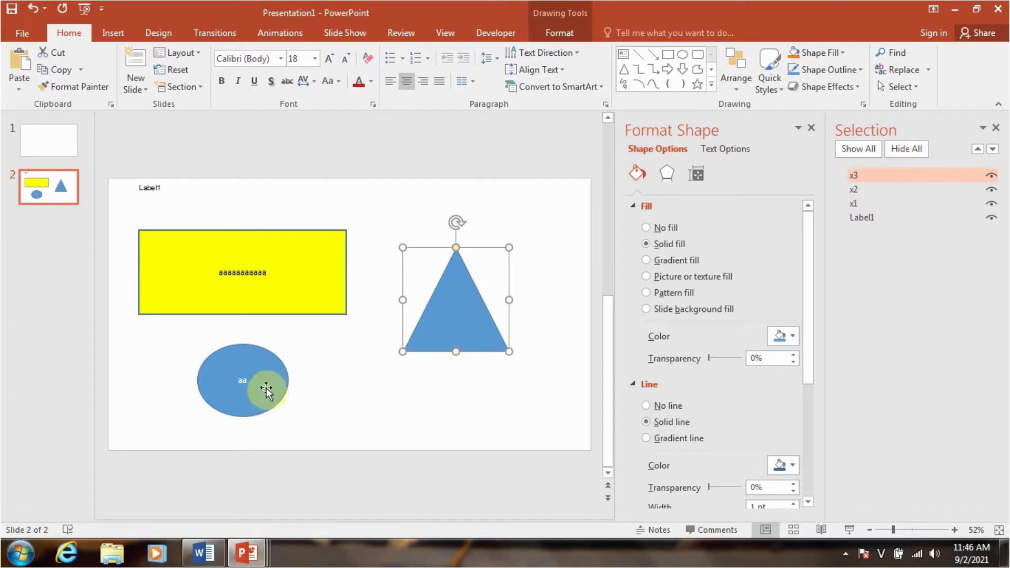
{"action": "left_click", "coordinate": [302, 298]}
{"action": "left_click", "coordinate": [331, 158]}
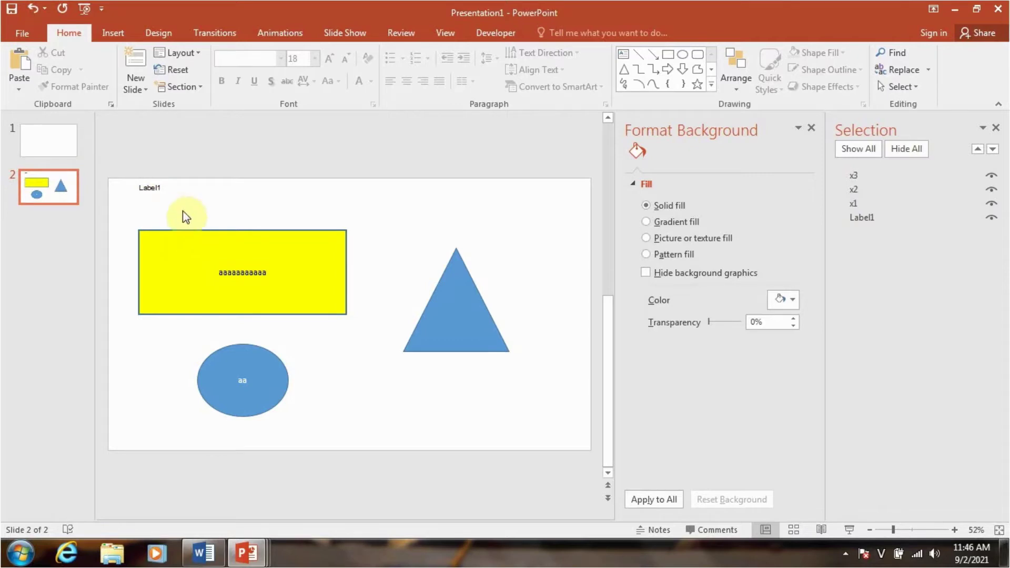
{"action": "left_click", "coordinate": [163, 200]}
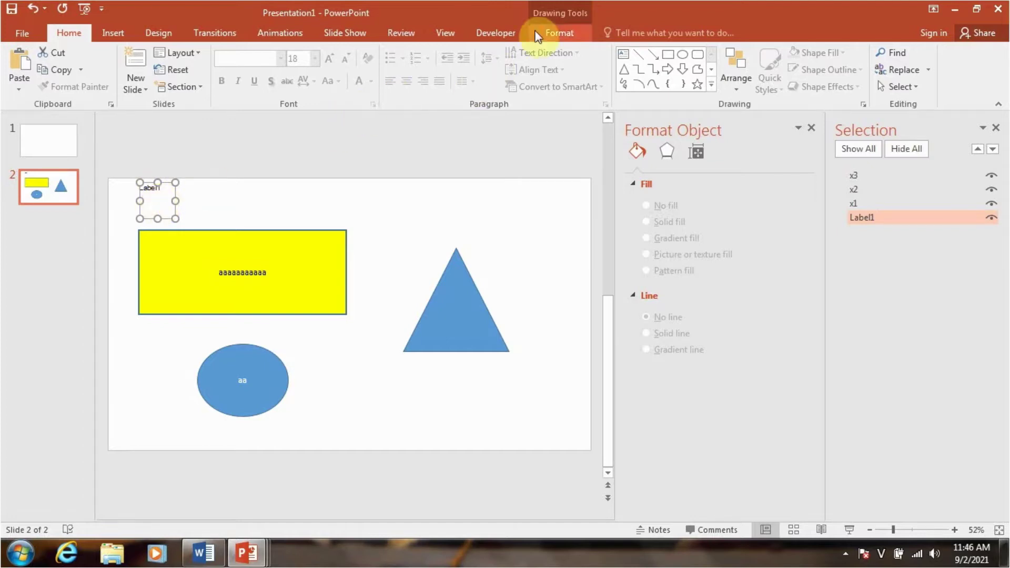
- From the Developer tab, open Label1's empty Label1_Click procedure in the VBA editor
{"action": "left_click", "coordinate": [507, 34]}
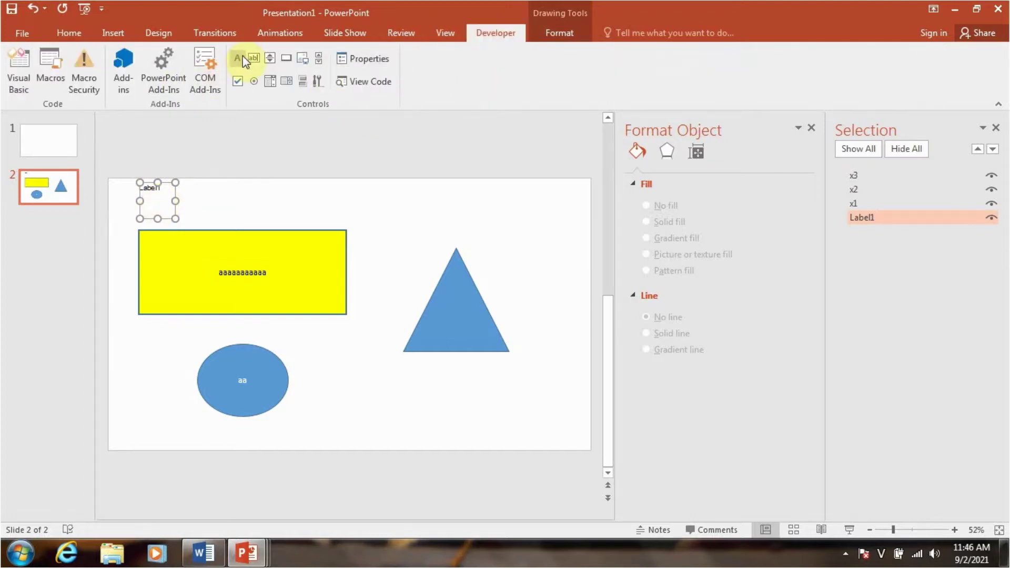
{"action": "double_click", "coordinate": [154, 205]}
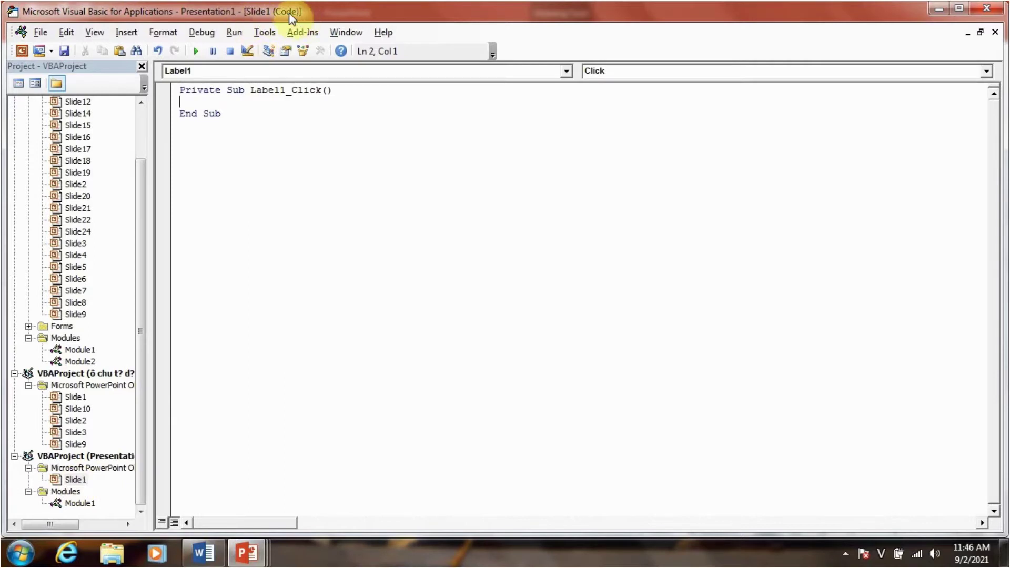
- Open Module1 and review Sub a1, which copies x2's text into x1
{"action": "double_click", "coordinate": [79, 503]}
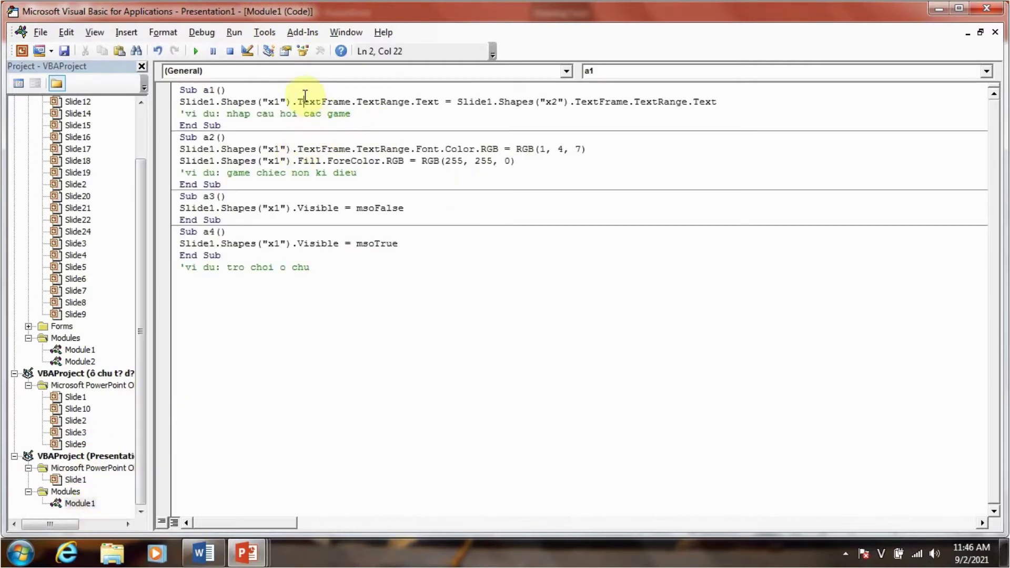
{"action": "left_click", "coordinate": [386, 290]}
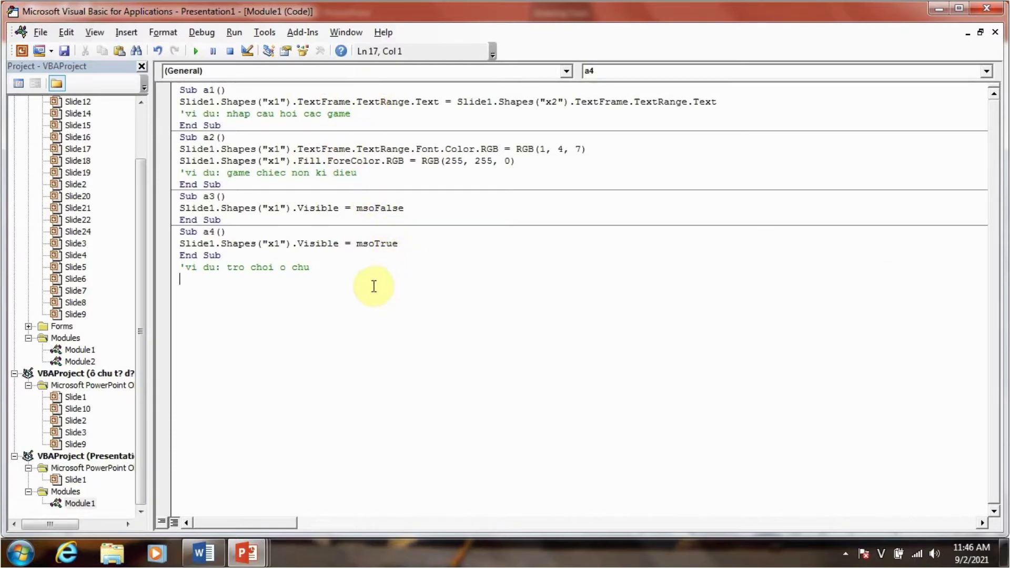
{"action": "left_click", "coordinate": [374, 271]}
{"action": "left_click", "coordinate": [717, 103]}
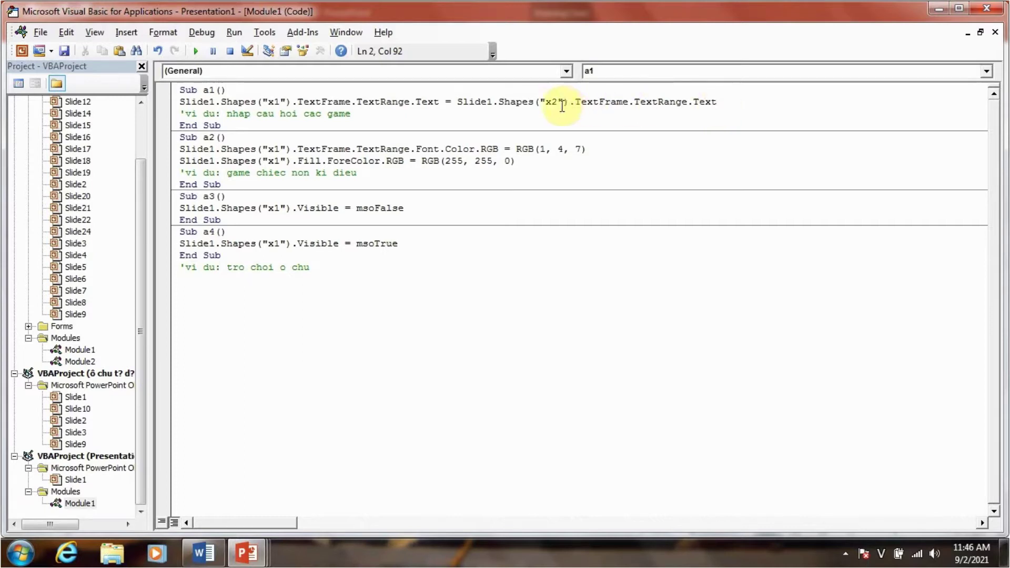
{"action": "left_click", "coordinate": [227, 101]}
{"action": "left_click", "coordinate": [289, 102]}
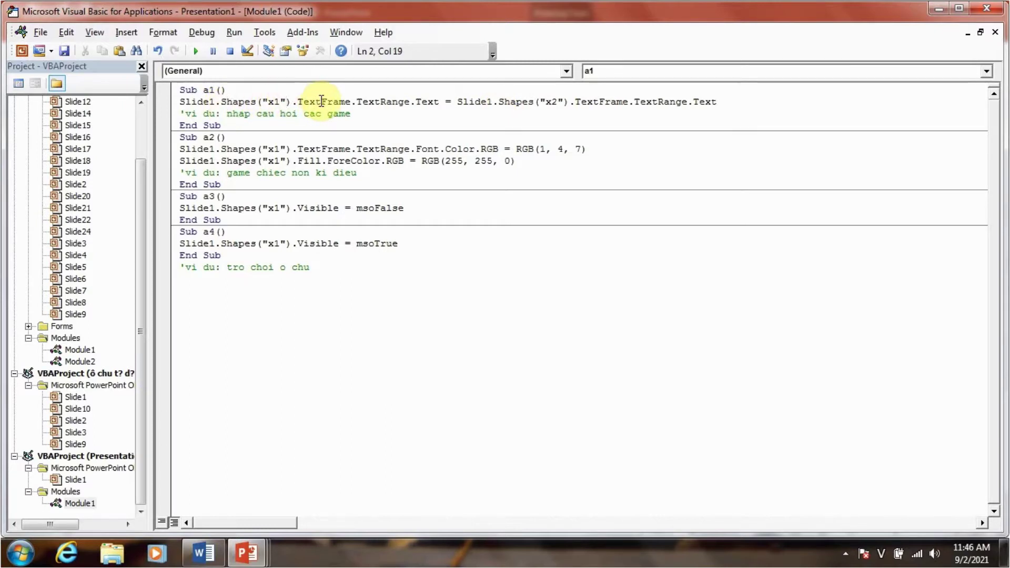
{"action": "left_click", "coordinate": [321, 101]}
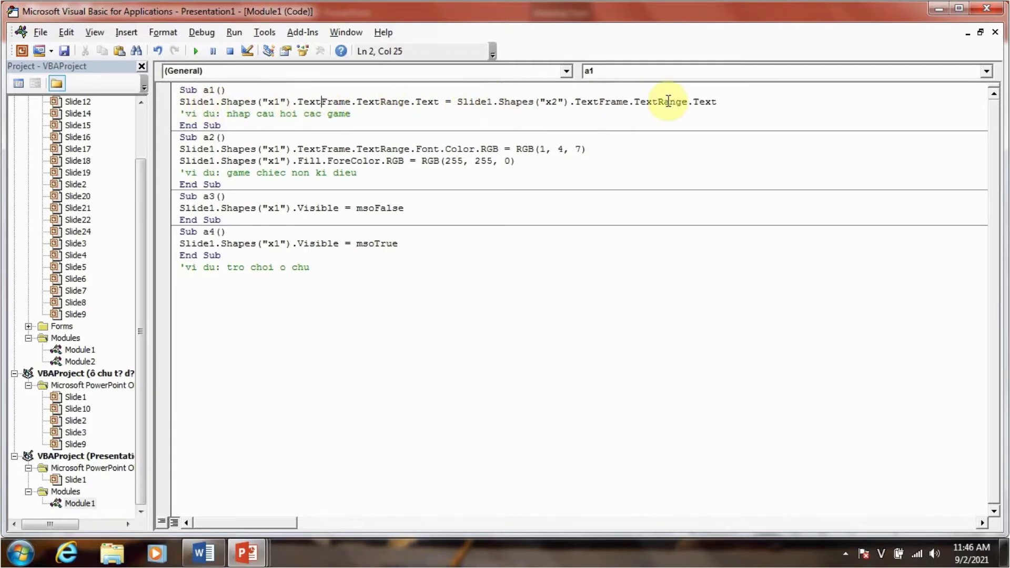
{"action": "mouse_move", "coordinate": [728, 102]}
{"action": "left_mouse_down"}
{"action": "mouse_move", "coordinate": [484, 106]}
{"action": "mouse_move", "coordinate": [712, 103]}
{"action": "left_mouse_up"}
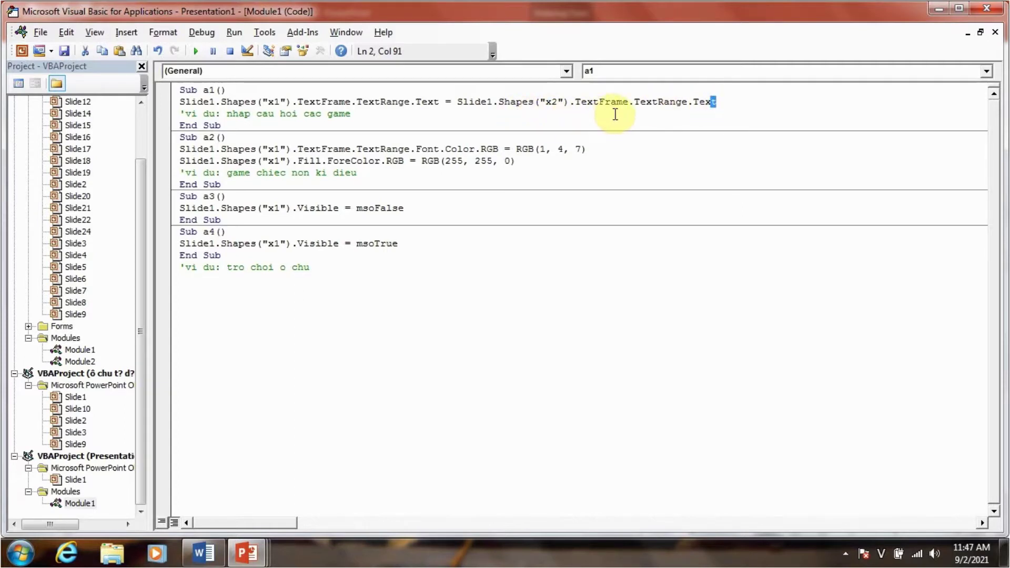
{"action": "left_click", "coordinate": [711, 102]}
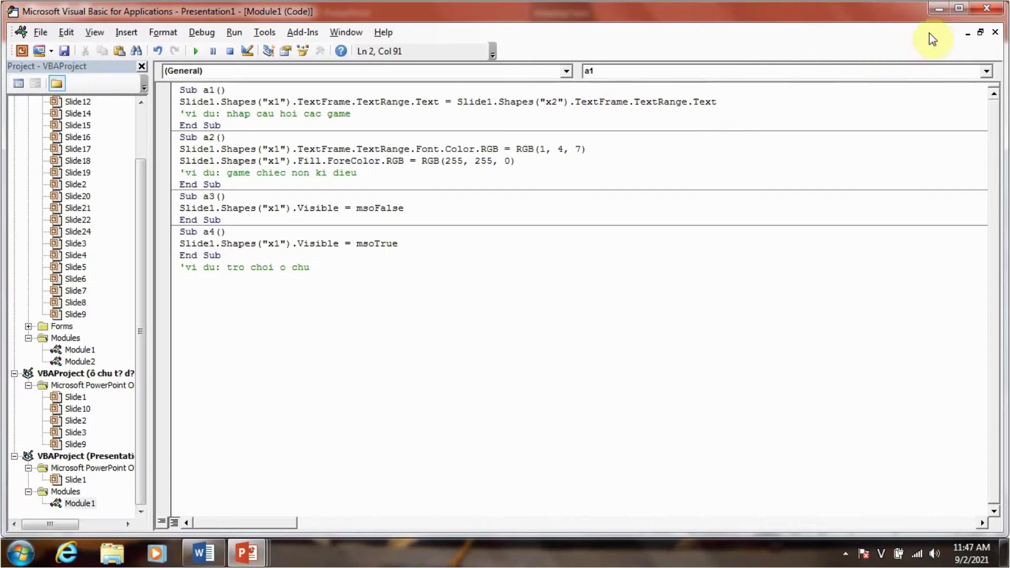
- Minimize the VBA editor to return to slide 2 of the presentation
{"action": "left_click", "coordinate": [939, 12]}
{"action": "mouse_move", "coordinate": [245, 554]}
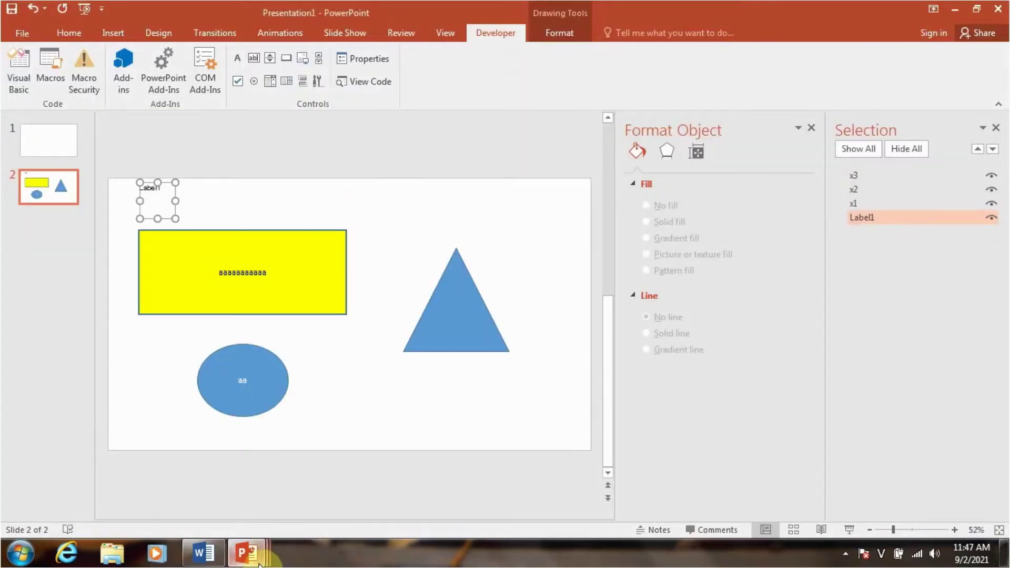
{"action": "left_click", "coordinate": [768, 466]}
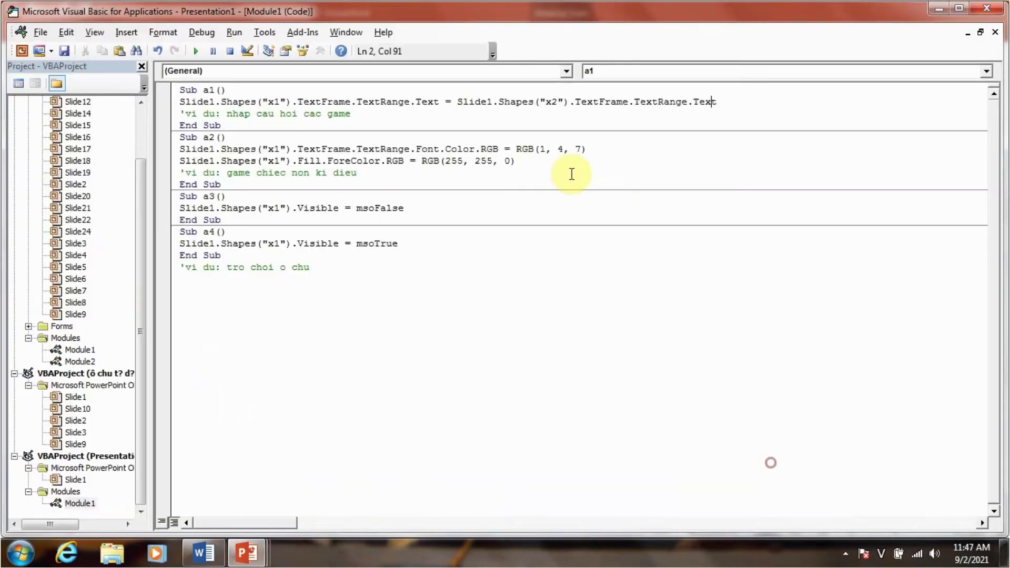
{"action": "left_click", "coordinate": [556, 101]}
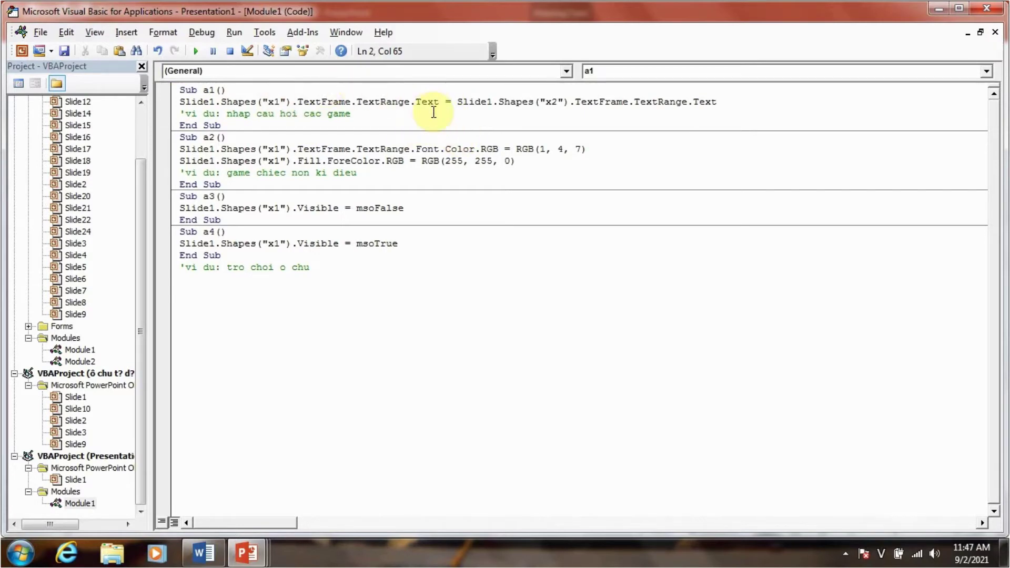
{"action": "left_click", "coordinate": [938, 8]}
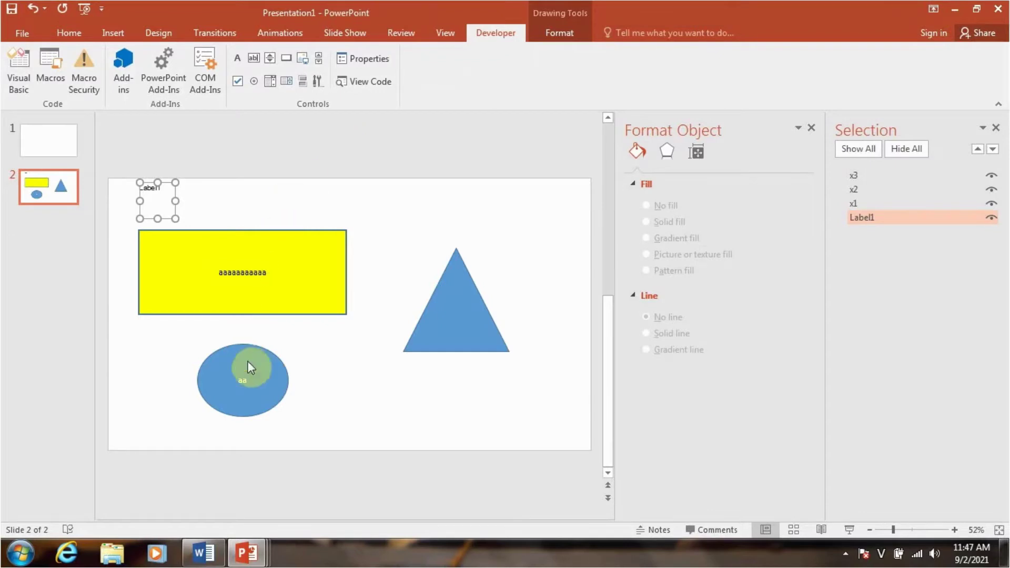
- Replace the ellipse x2's text 'aa' with 'Học VBA 1234', then select the triangle x3
{"action": "left_click", "coordinate": [248, 362]}
{"action": "double_click", "coordinate": [247, 381]}
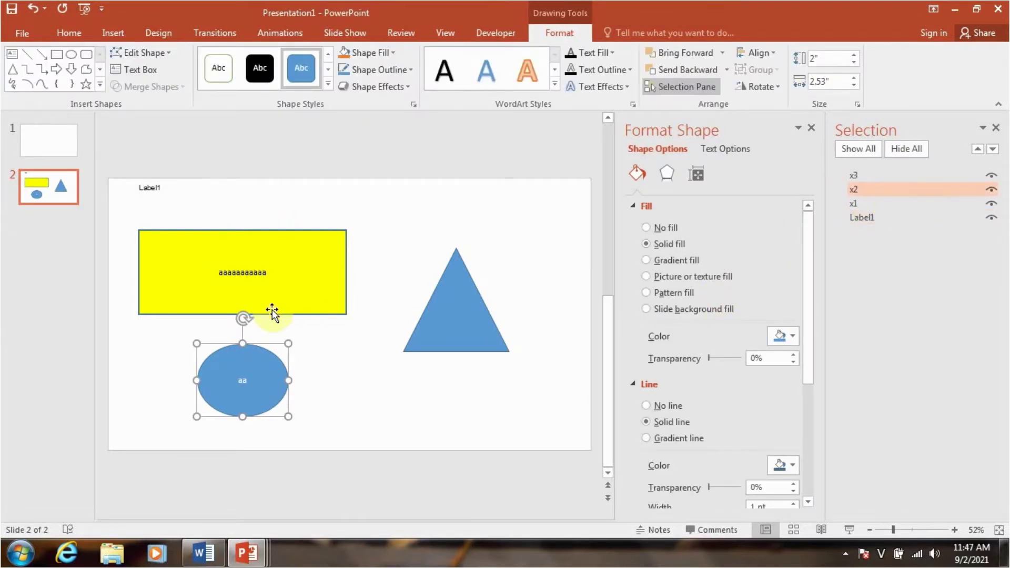
{"action": "left_click", "coordinate": [289, 299]}
{"action": "left_click", "coordinate": [276, 381]}
{"action": "type", "text": "Hoch"}
{"action": "key", "text": "BackSpace"}
{"action": "type", "text": "V"}
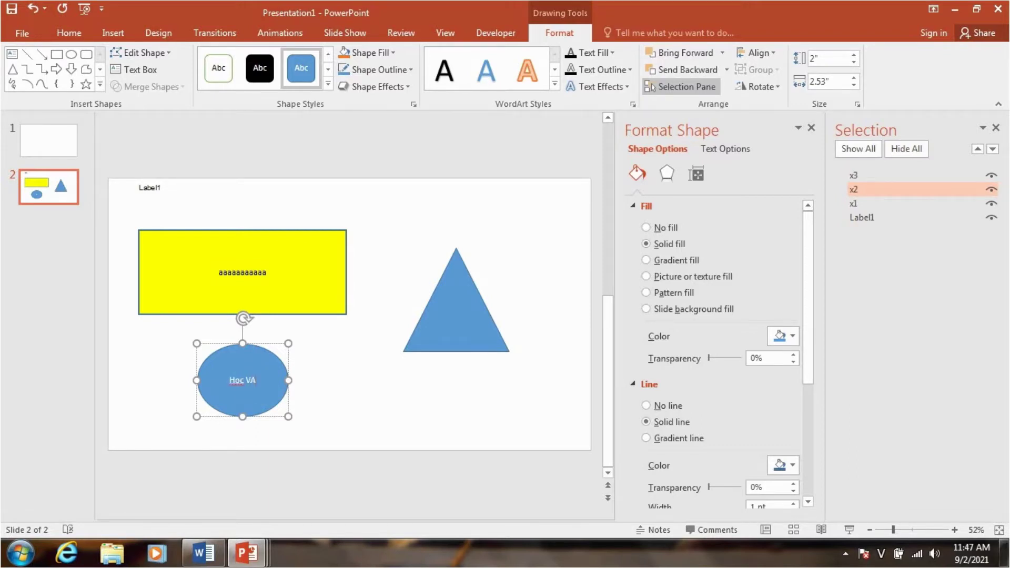
{"action": "type", "text": "BA 123"}
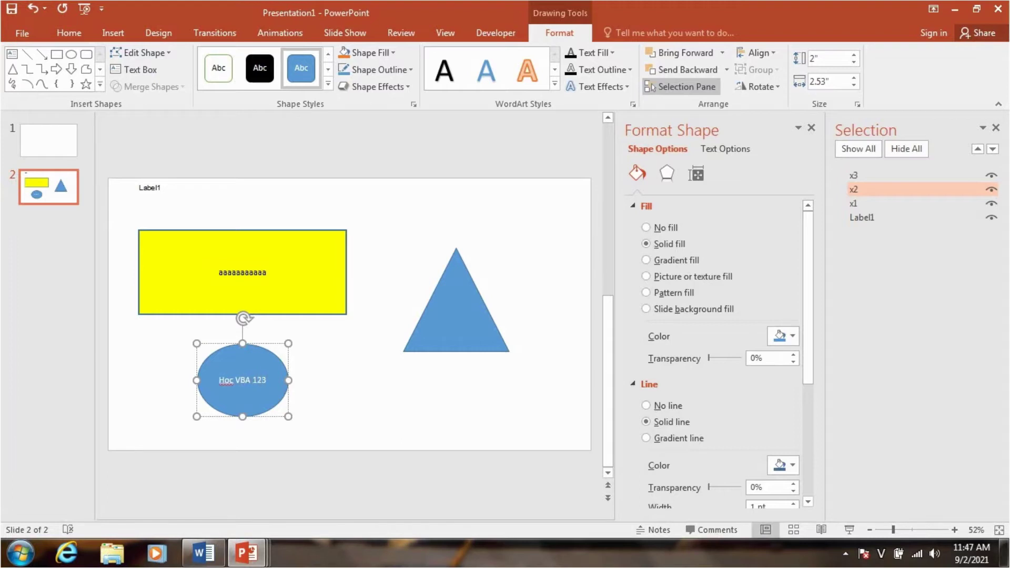
{"action": "type", "text": "4"}
{"action": "left_click", "coordinate": [368, 386]}
{"action": "left_click", "coordinate": [469, 314]}
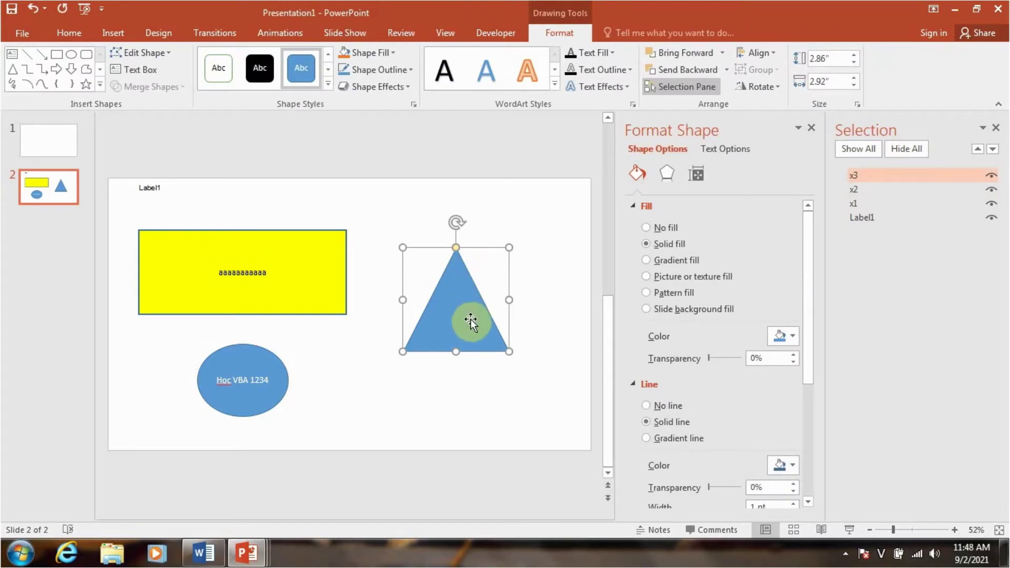
- Set the triangle's click action to Run macro a1, then test it in the slide show
{"action": "left_click", "coordinate": [114, 33]}
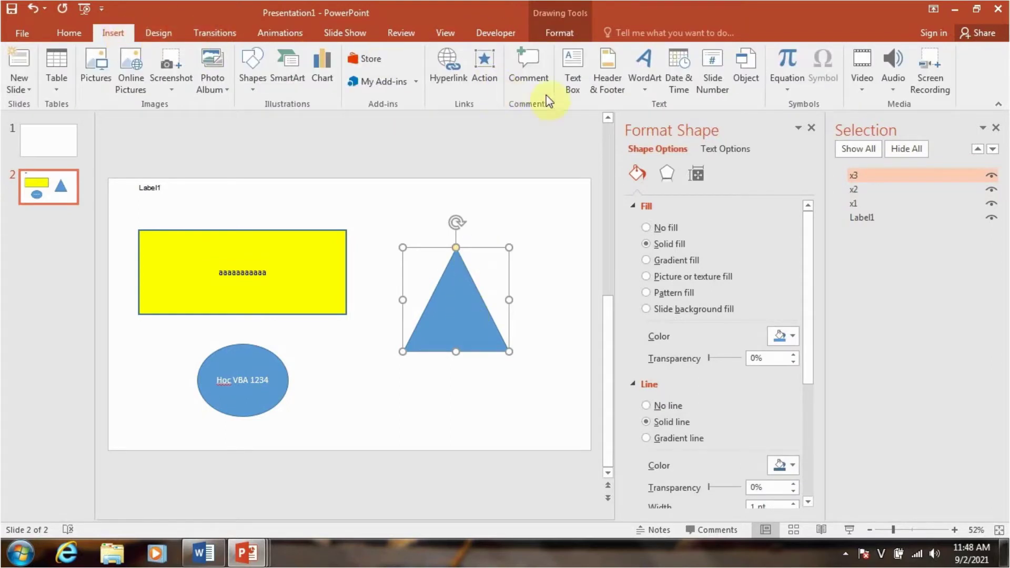
{"action": "left_click", "coordinate": [480, 78]}
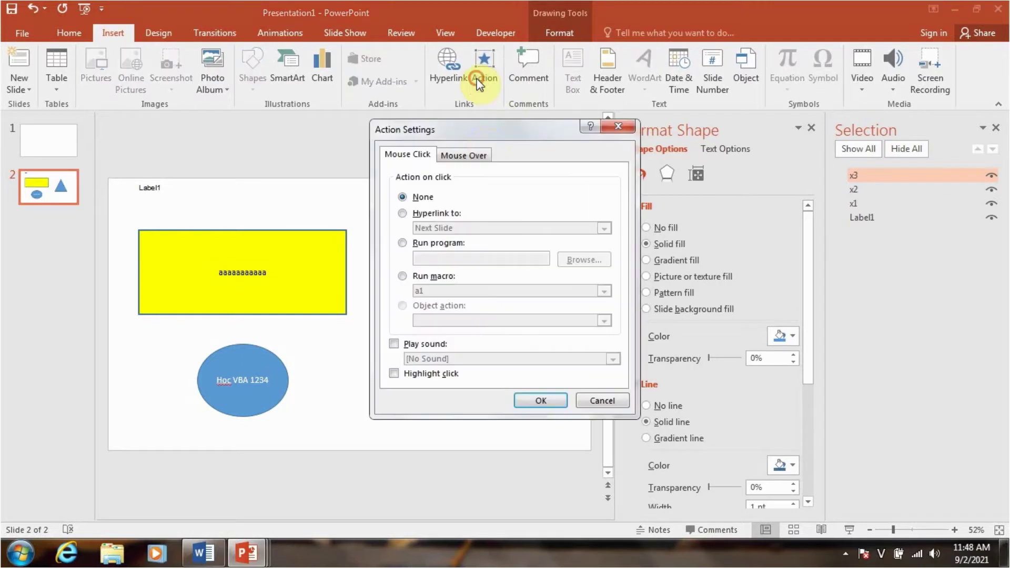
{"action": "left_click", "coordinate": [431, 277]}
{"action": "left_click", "coordinate": [437, 290]}
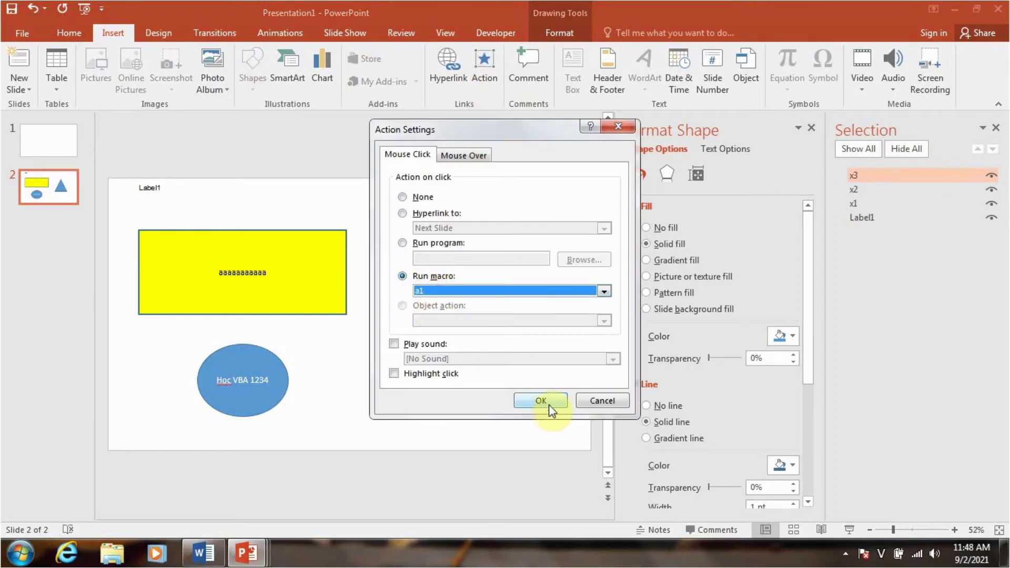
{"action": "left_click", "coordinate": [549, 404]}
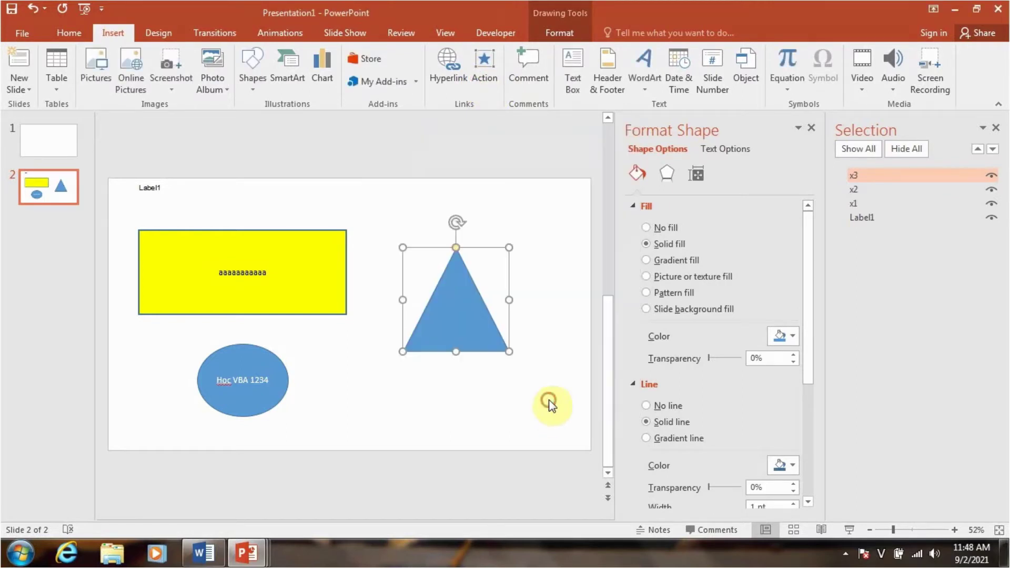
{"action": "left_click", "coordinate": [849, 530]}
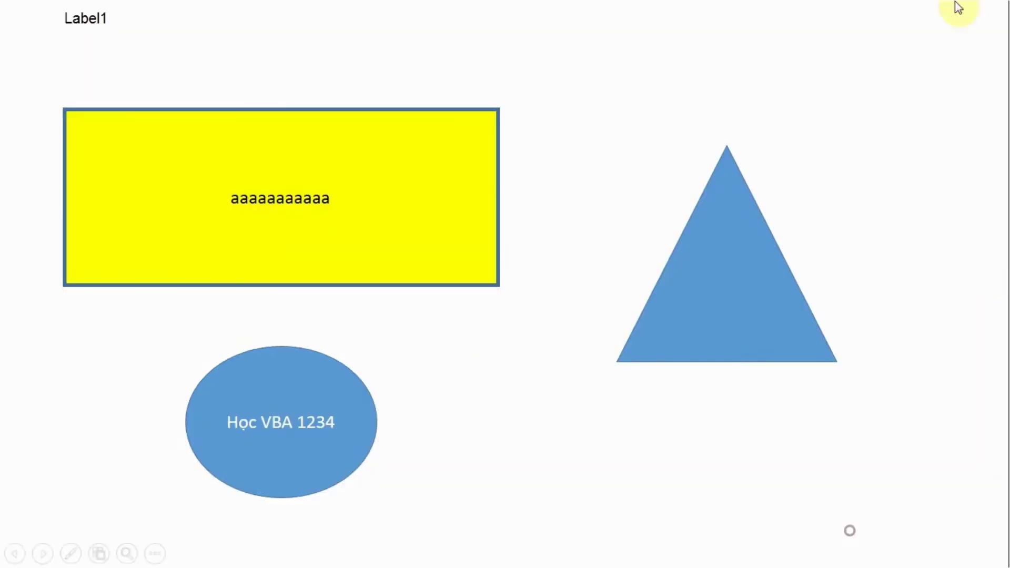
{"action": "left_click", "coordinate": [726, 266]}
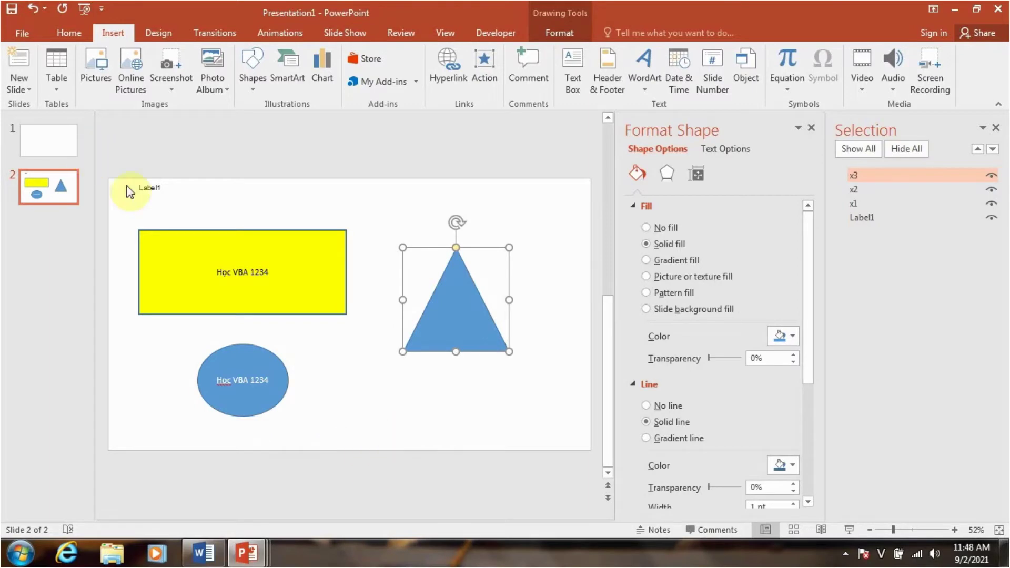
- Exit the slide show and open Module1's code at macro a2
{"action": "double_click", "coordinate": [153, 204]}
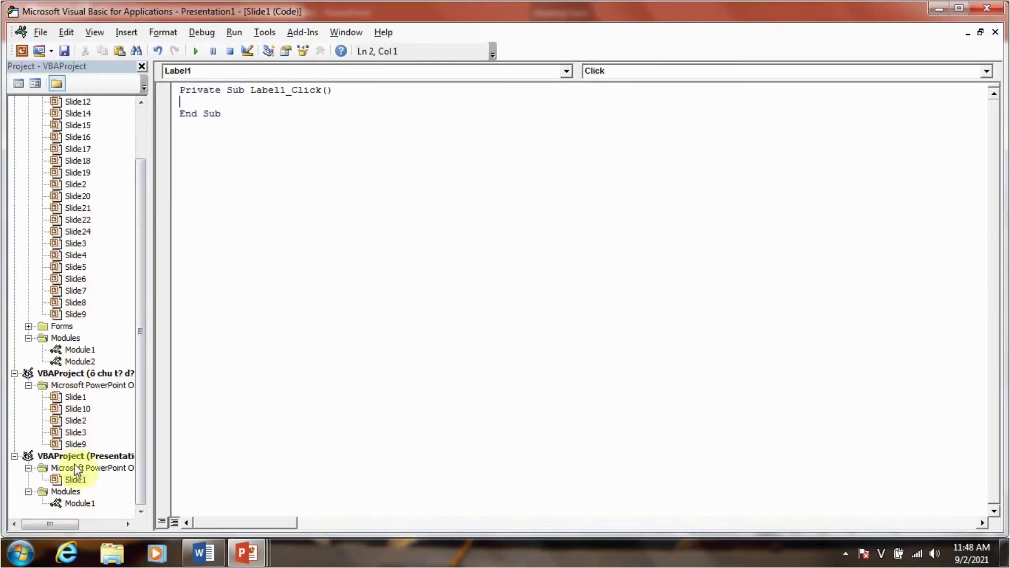
{"action": "double_click", "coordinate": [78, 502]}
{"action": "left_click", "coordinate": [290, 149]}
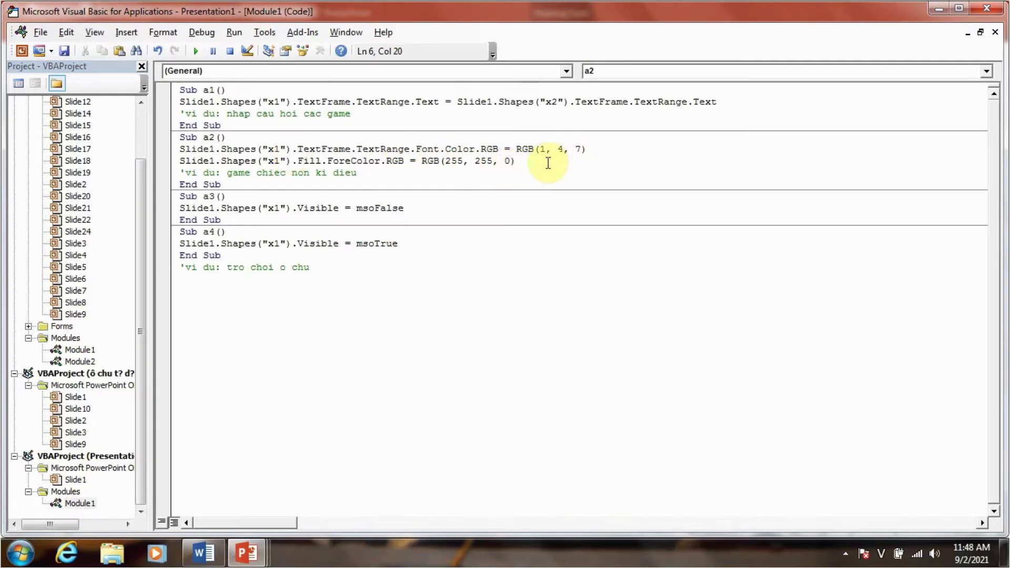
- Examine macro a2's font colour and fill colour lines for shape x1
{"action": "left_click", "coordinate": [614, 148]}
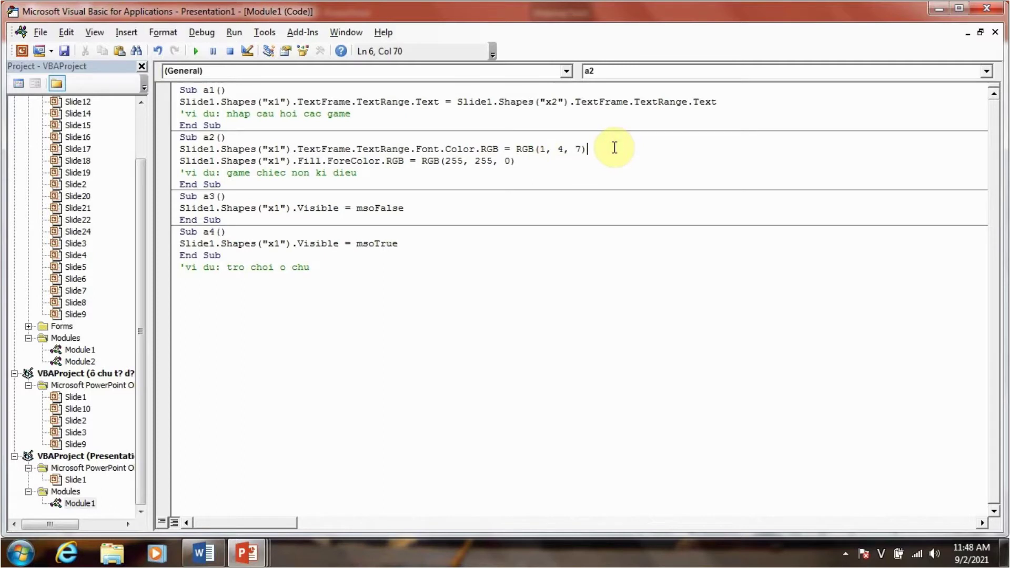
{"action": "left_click", "coordinate": [534, 161]}
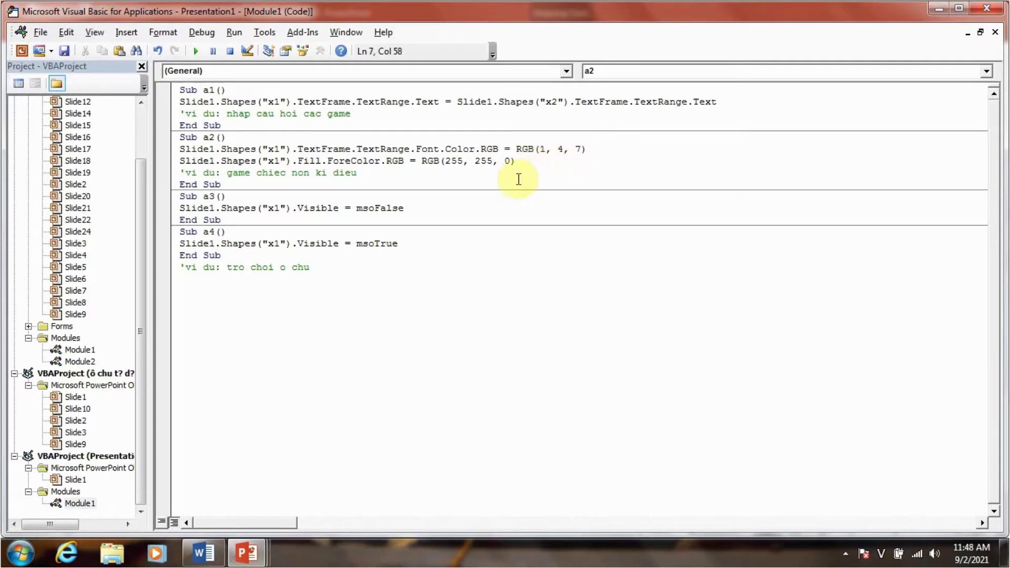
{"action": "left_click", "coordinate": [541, 163]}
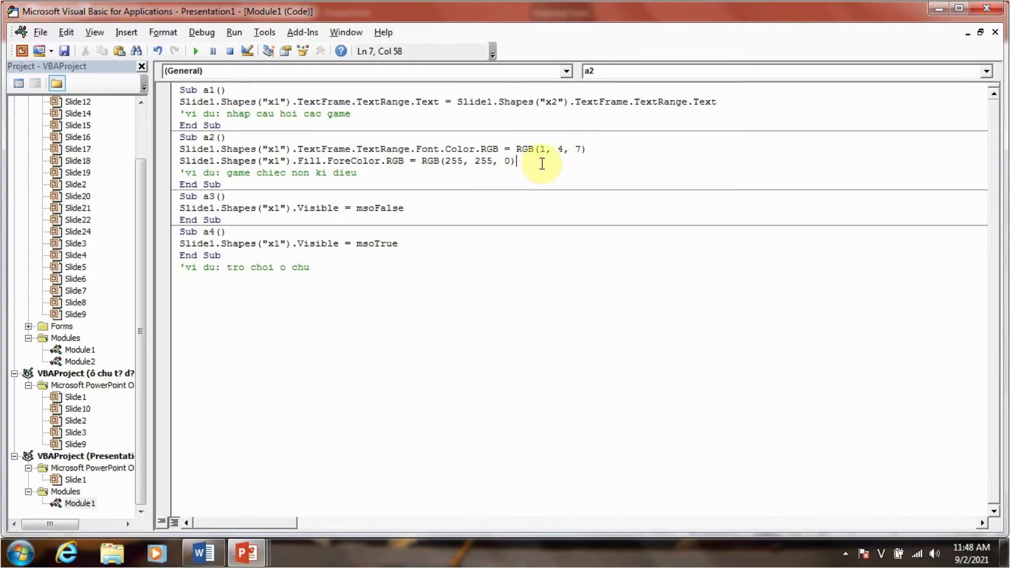
{"action": "left_click", "coordinate": [269, 152]}
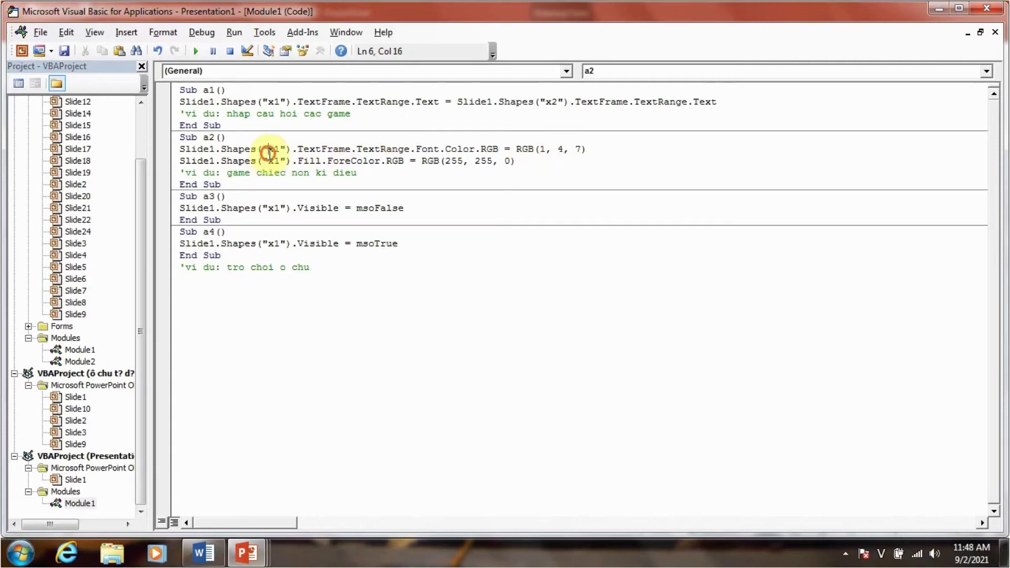
{"action": "left_click", "coordinate": [247, 558]}
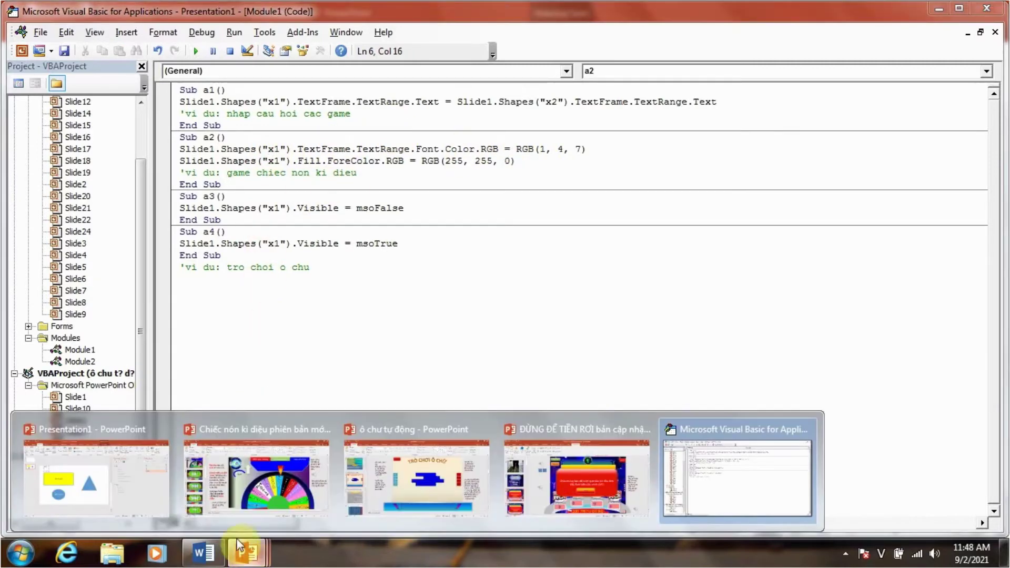
{"action": "left_click", "coordinate": [273, 150]}
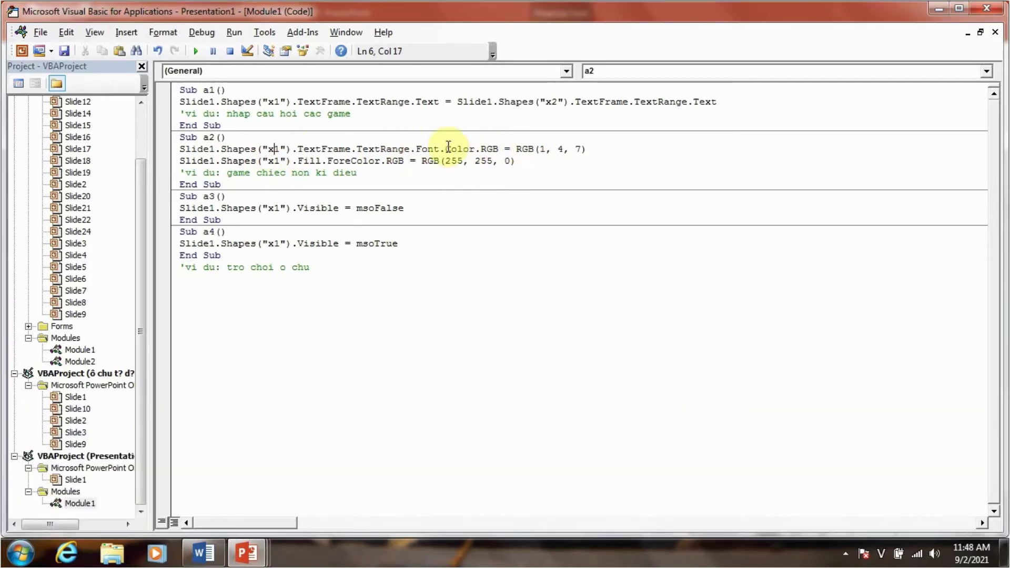
{"action": "left_click", "coordinate": [370, 160]}
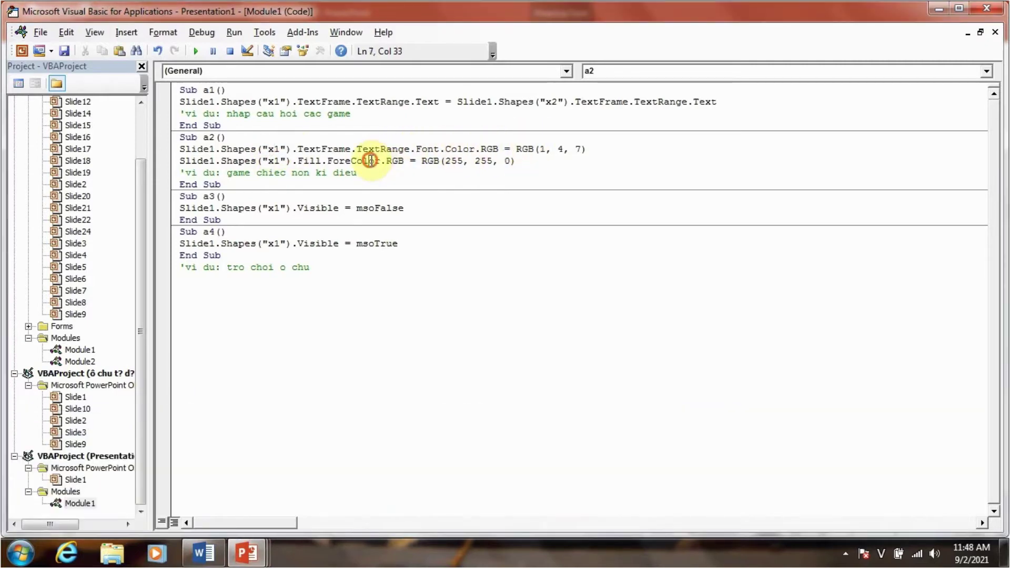
{"action": "left_click", "coordinate": [178, 150]}
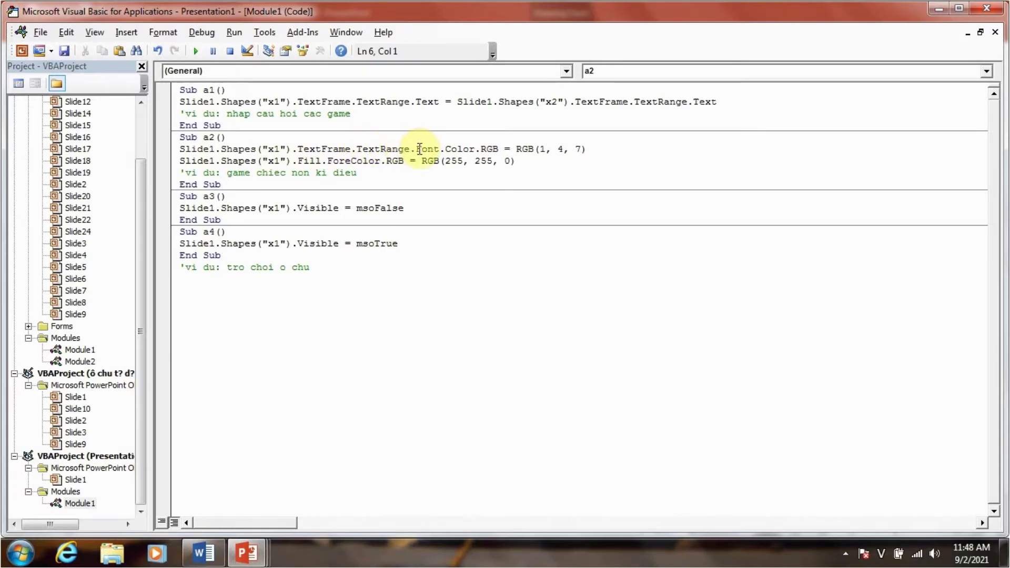
{"action": "left_click", "coordinate": [499, 149]}
{"action": "double_click", "coordinate": [490, 150]}
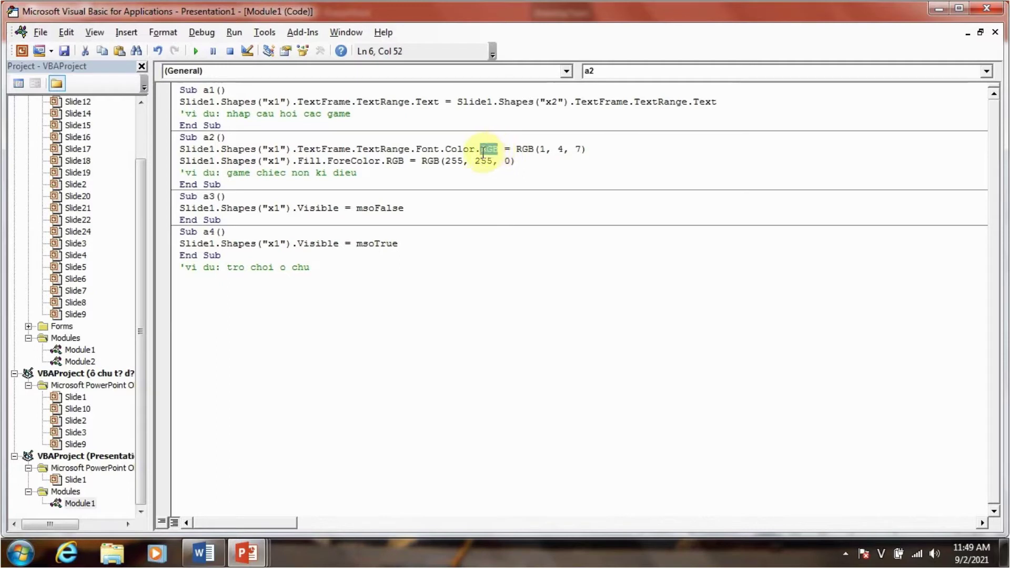
{"action": "left_click_drag", "start_coordinate": [586, 149], "coordinate": [516, 149]}
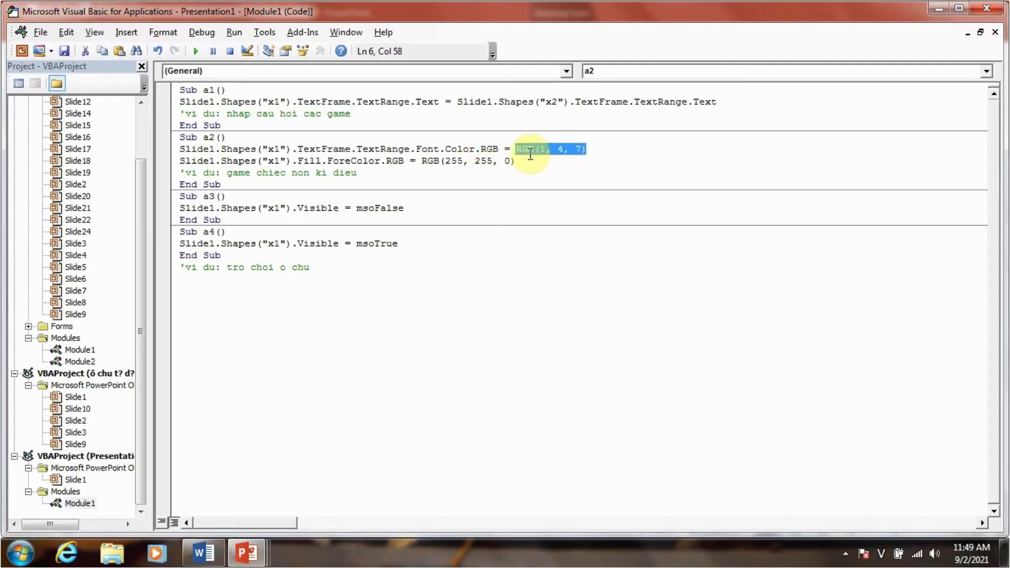
{"action": "left_click", "coordinate": [537, 151]}
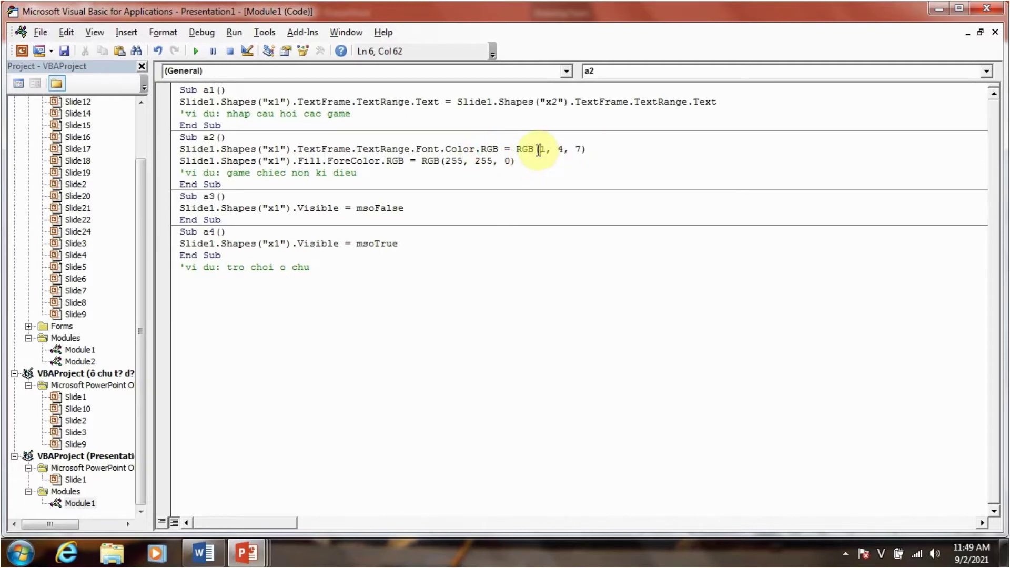
- Edit a2 so the fill is RGB(255, 0, 0) and the font colour RGB(1, 100, 7)
{"action": "left_click", "coordinate": [602, 153]}
{"action": "left_click", "coordinate": [540, 150]}
{"action": "left_click", "coordinate": [611, 144]}
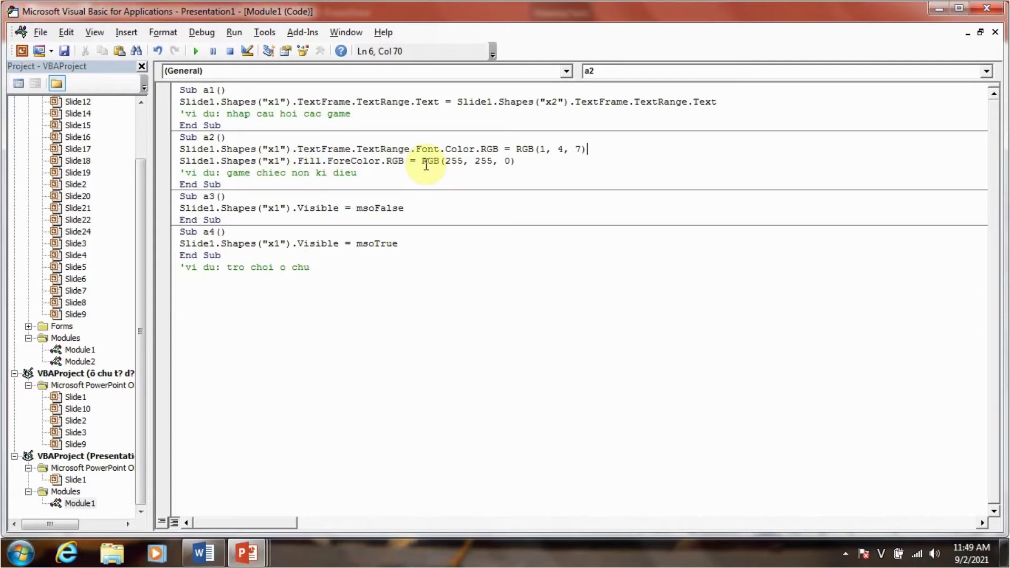
{"action": "left_click", "coordinate": [467, 161]}
{"action": "mouse_move", "coordinate": [245, 554]}
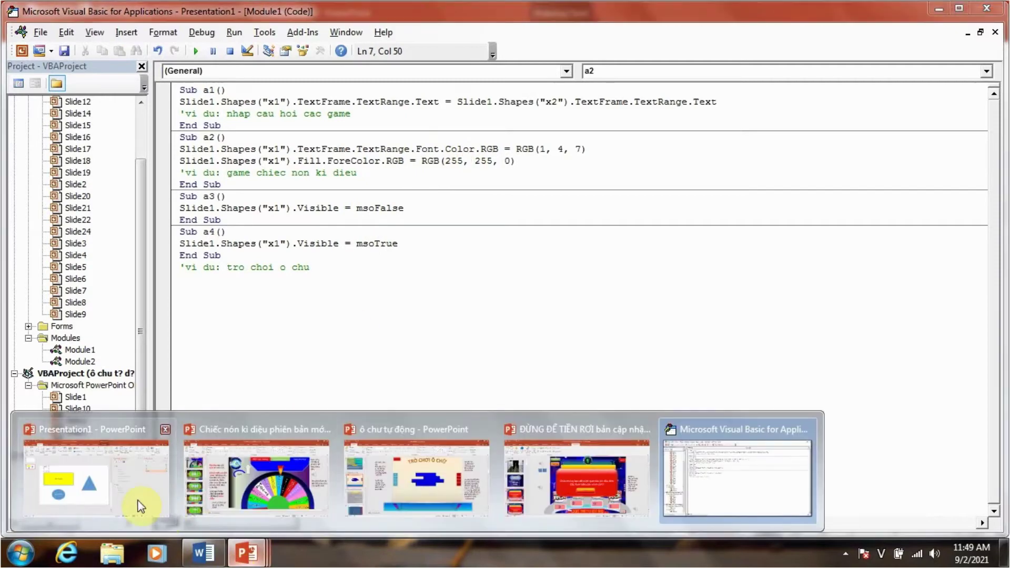
{"action": "left_click", "coordinate": [493, 161]}
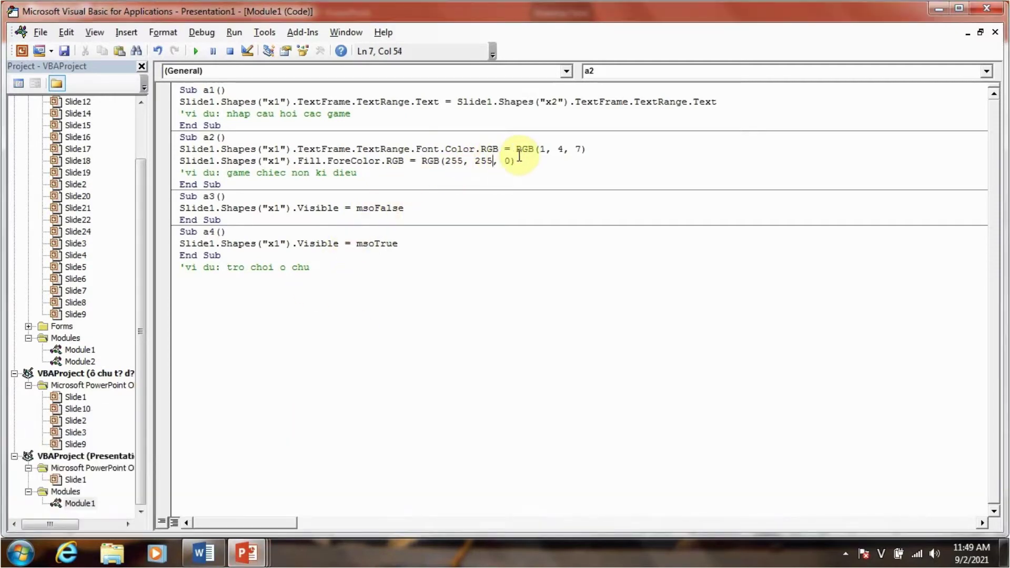
{"action": "key", "text": "BackSpace"}
{"action": "key", "text": "BackSpace"}
{"action": "key", "text": "BackSpace"}
{"action": "type", "text": "0"}
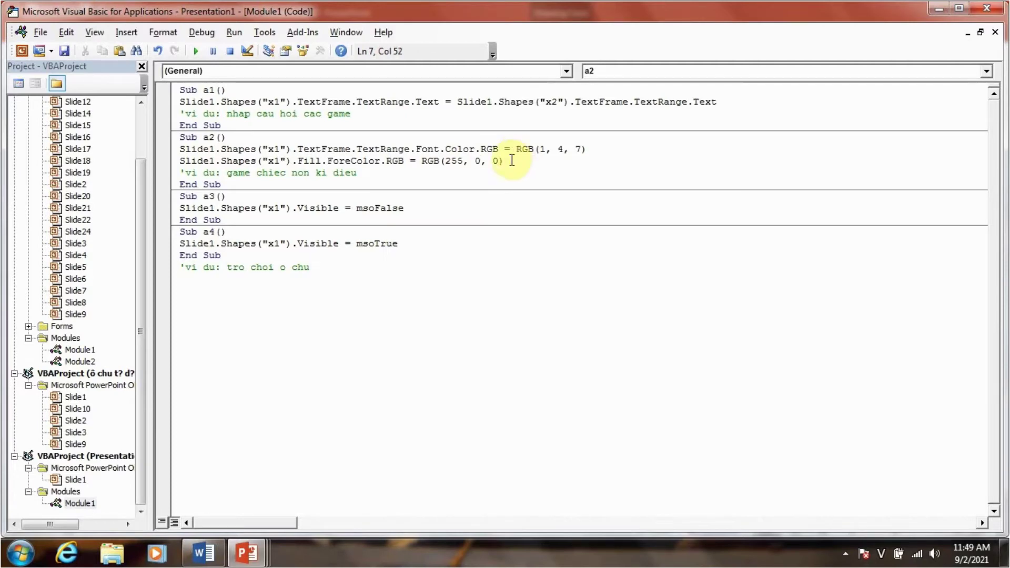
{"action": "left_click_drag", "start_coordinate": [550, 149], "coordinate": [562, 149]}
{"action": "key", "text": "BackSpace"}
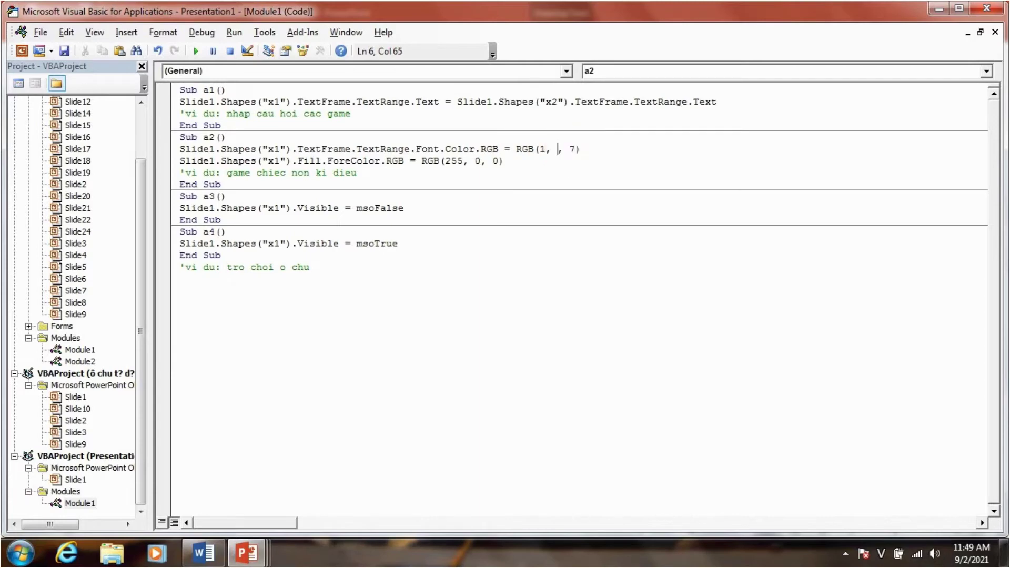
{"action": "type", "text": "100"}
- Back on slide 2, set the triangle's click action to Run macro a2
{"action": "left_click", "coordinate": [938, 9]}
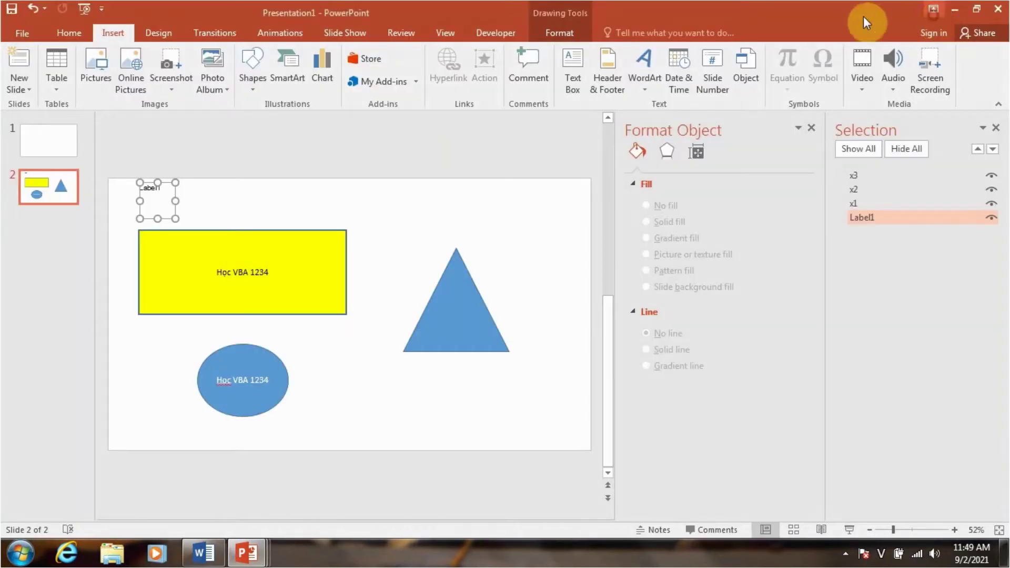
{"action": "left_click", "coordinate": [466, 314]}
{"action": "left_click", "coordinate": [320, 292]}
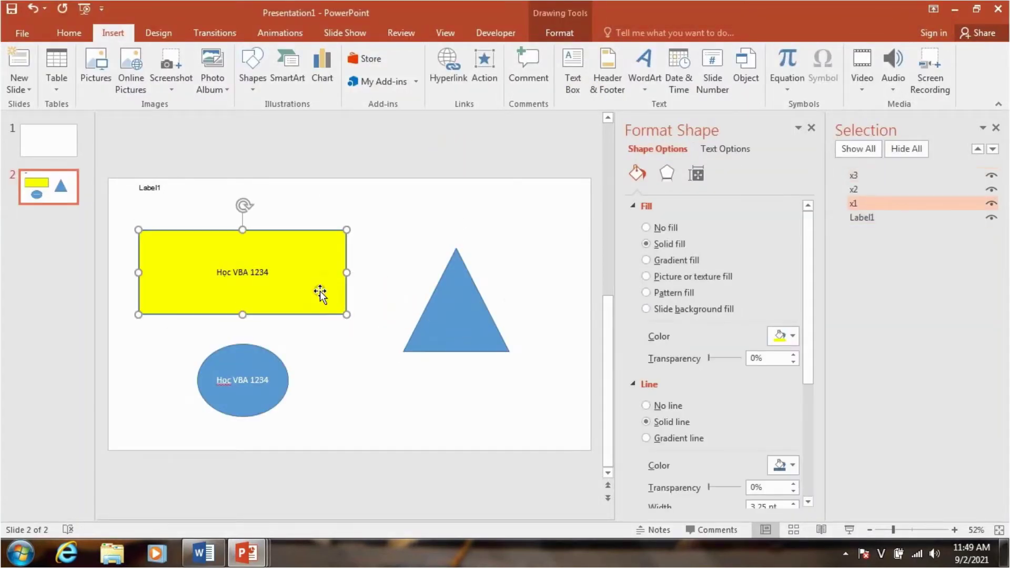
{"action": "left_click", "coordinate": [434, 298]}
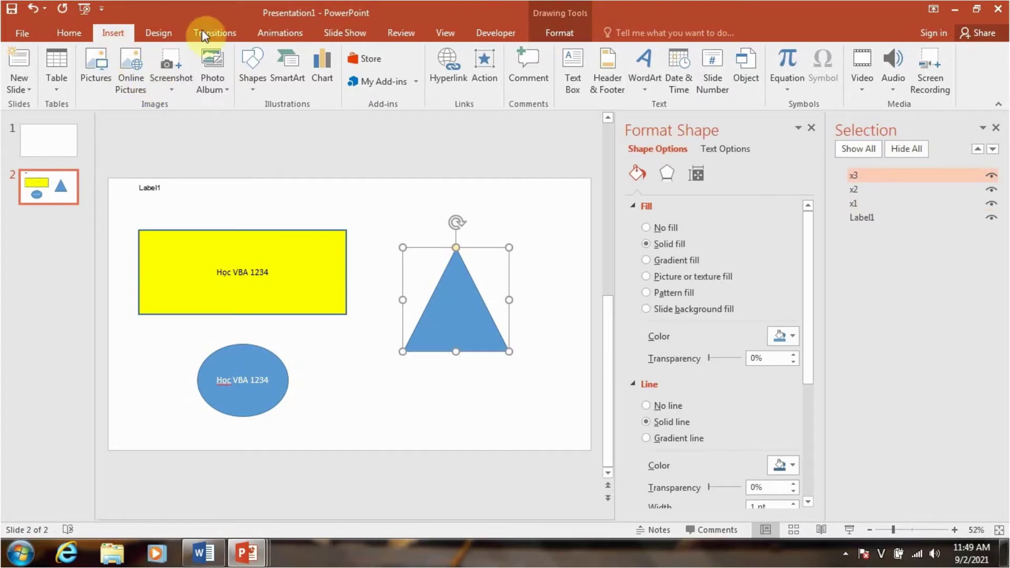
{"action": "left_click", "coordinate": [488, 69]}
{"action": "left_click", "coordinate": [422, 275]}
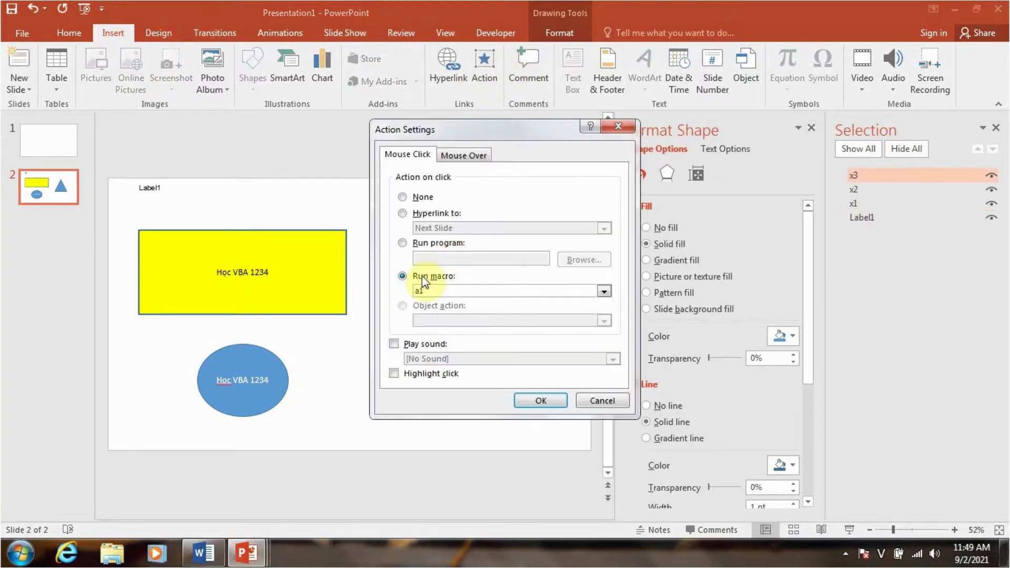
{"action": "left_click", "coordinate": [438, 292]}
{"action": "left_click", "coordinate": [426, 316]}
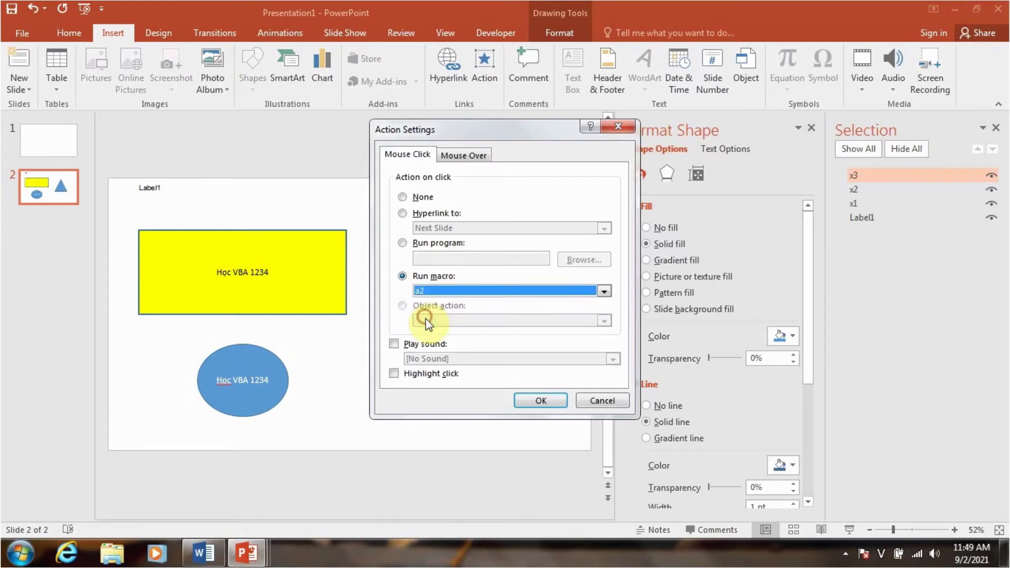
{"action": "left_click", "coordinate": [537, 400]}
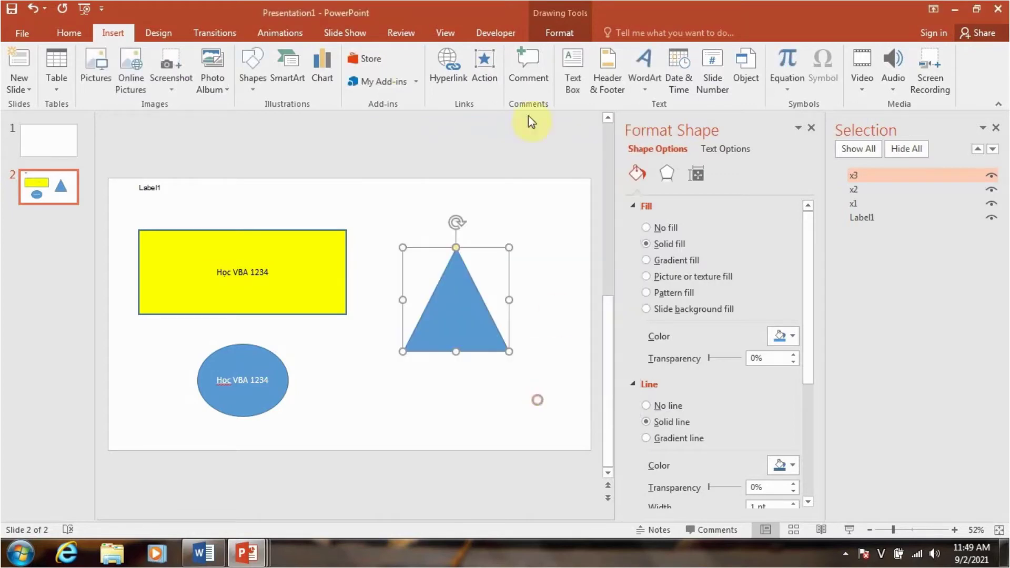
- Run the slide show, click the triangle to turn the rectangle red, then exit
{"action": "left_click", "coordinate": [848, 530]}
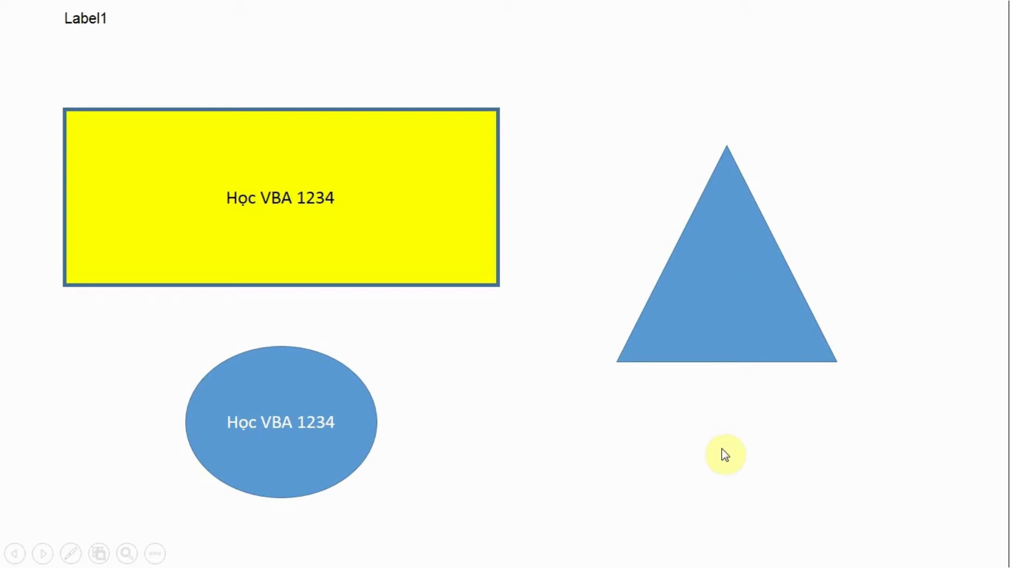
{"action": "left_click", "coordinate": [725, 308]}
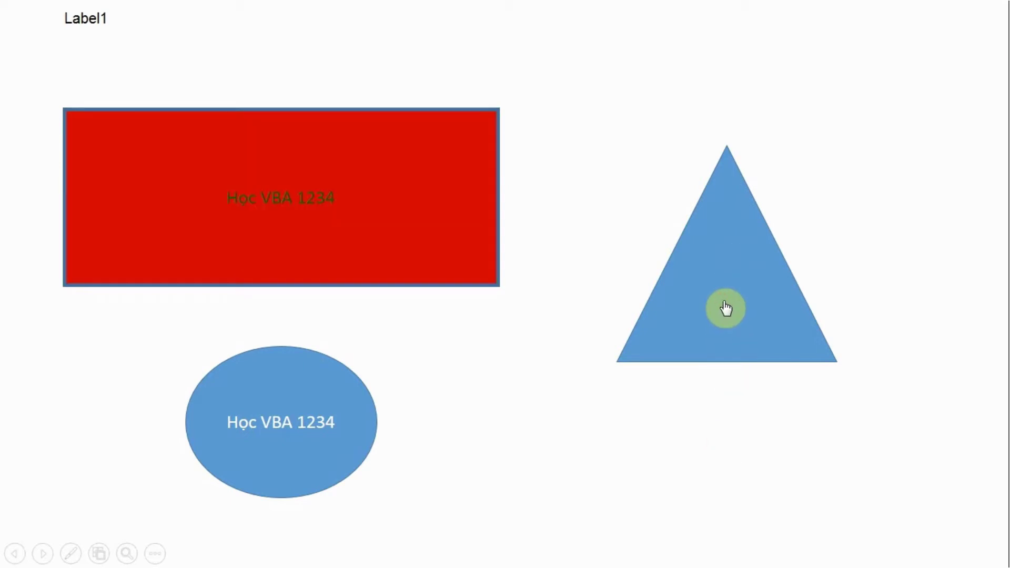
{"action": "left_click", "coordinate": [337, 239]}
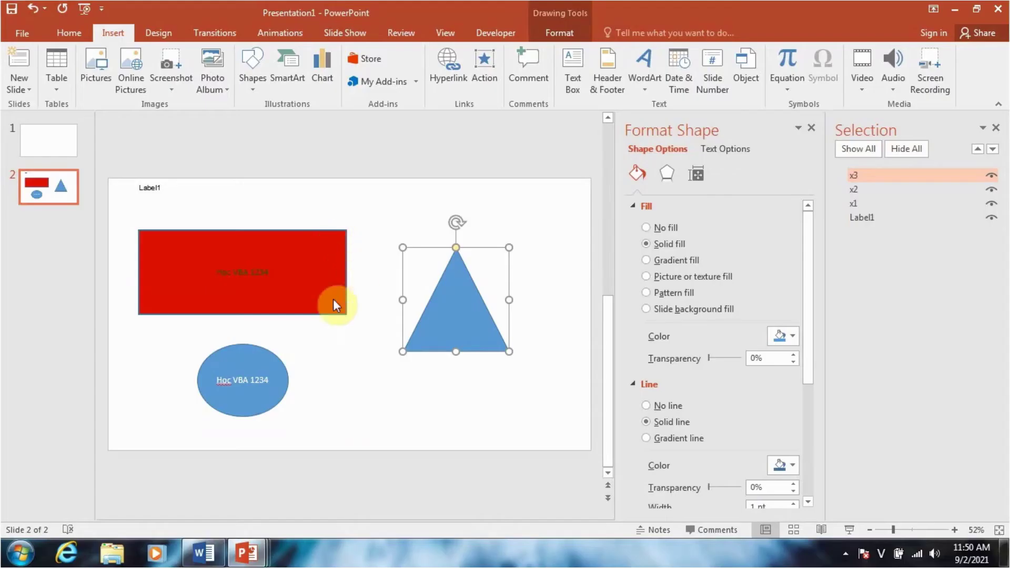
- Switch to the VBA editor window showing Module1 via the taskbar preview
{"action": "left_click", "coordinate": [246, 552]}
{"action": "left_click", "coordinate": [709, 492]}
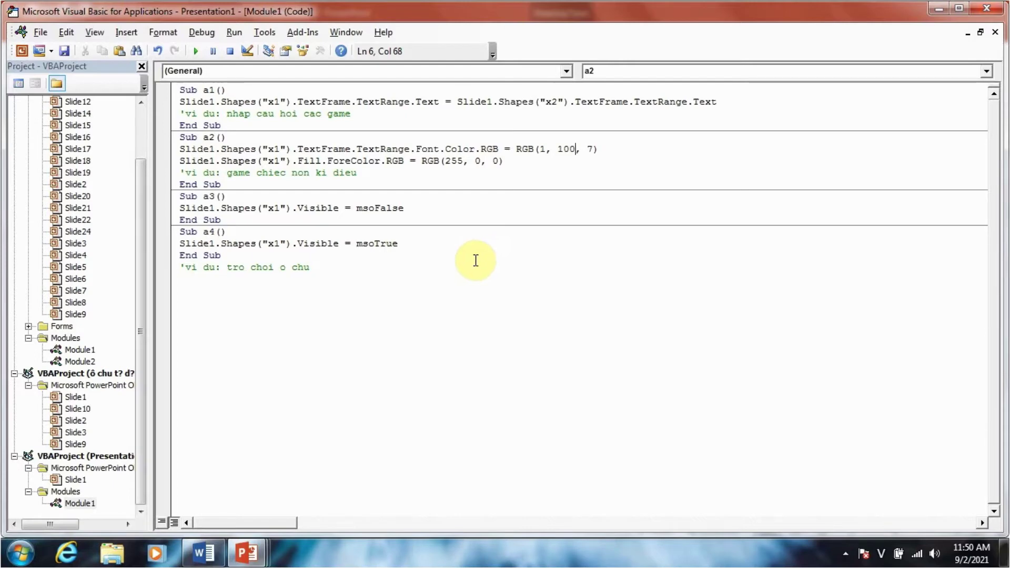
{"action": "left_click", "coordinate": [472, 251]}
{"action": "left_click", "coordinate": [370, 102]}
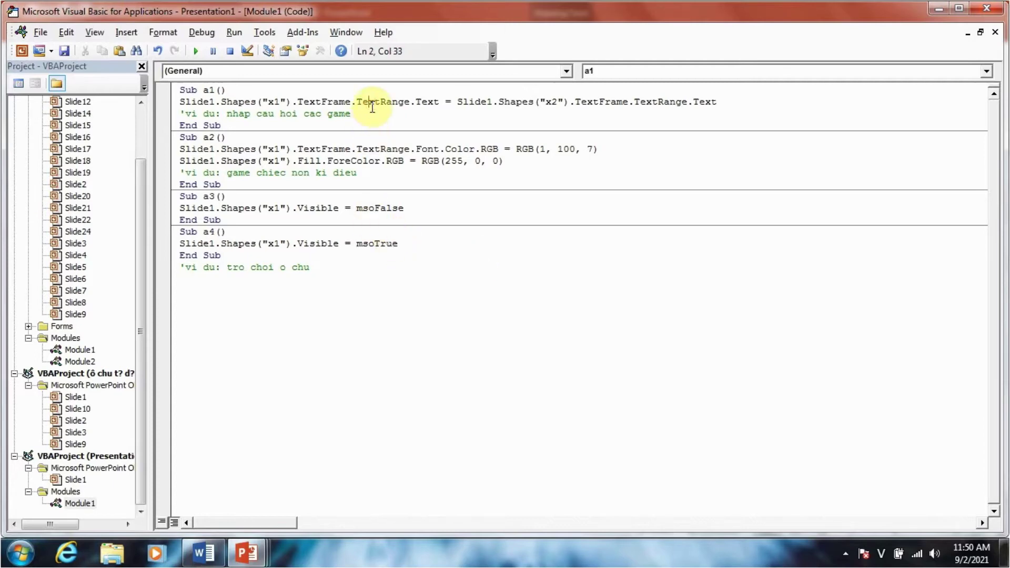
{"action": "left_click", "coordinate": [345, 160]}
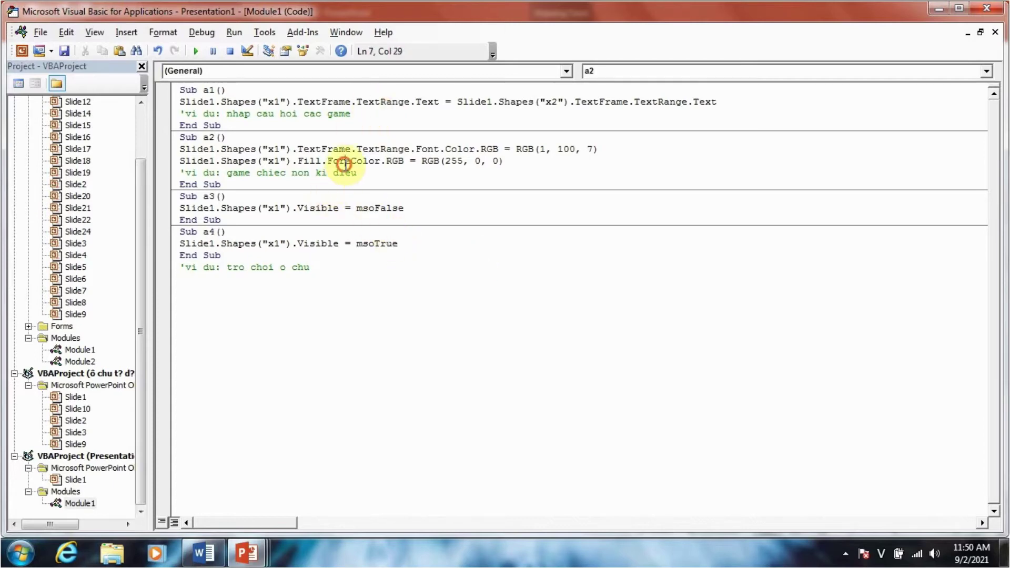
{"action": "left_click", "coordinate": [290, 216]}
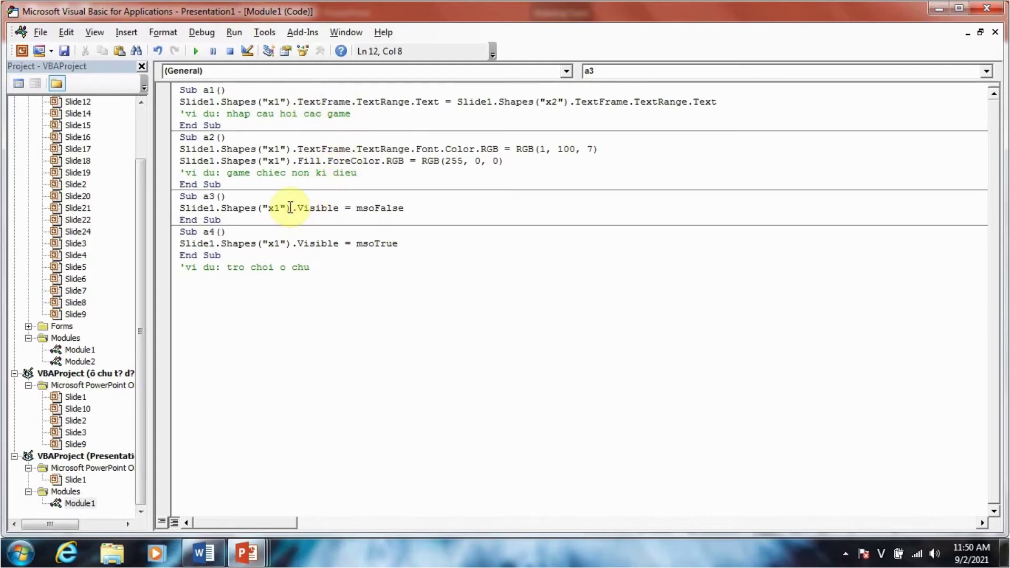
{"action": "left_click", "coordinate": [290, 208]}
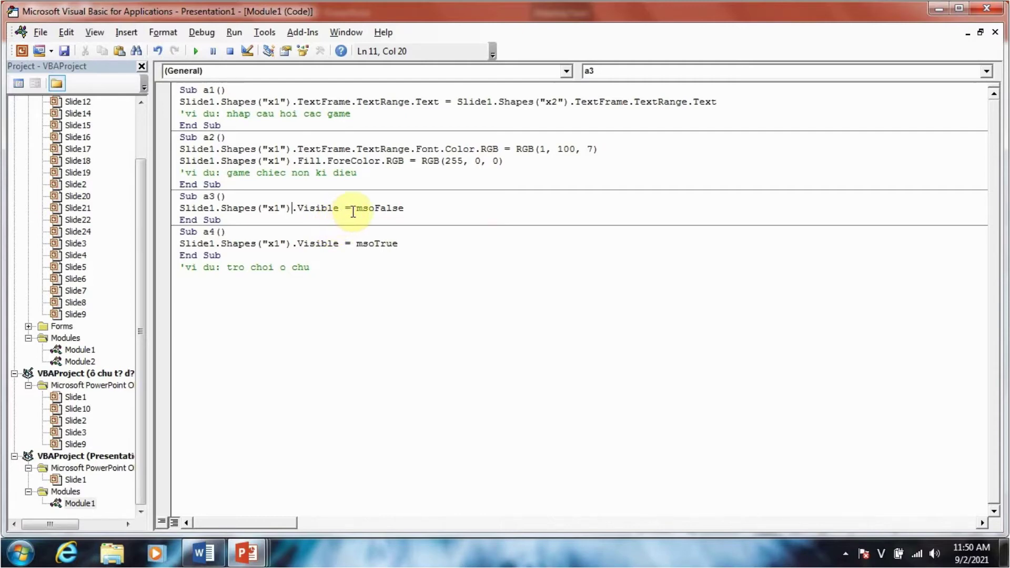
{"action": "left_click", "coordinate": [351, 209]}
{"action": "left_click", "coordinate": [349, 245]}
{"action": "mouse_move", "coordinate": [245, 554]}
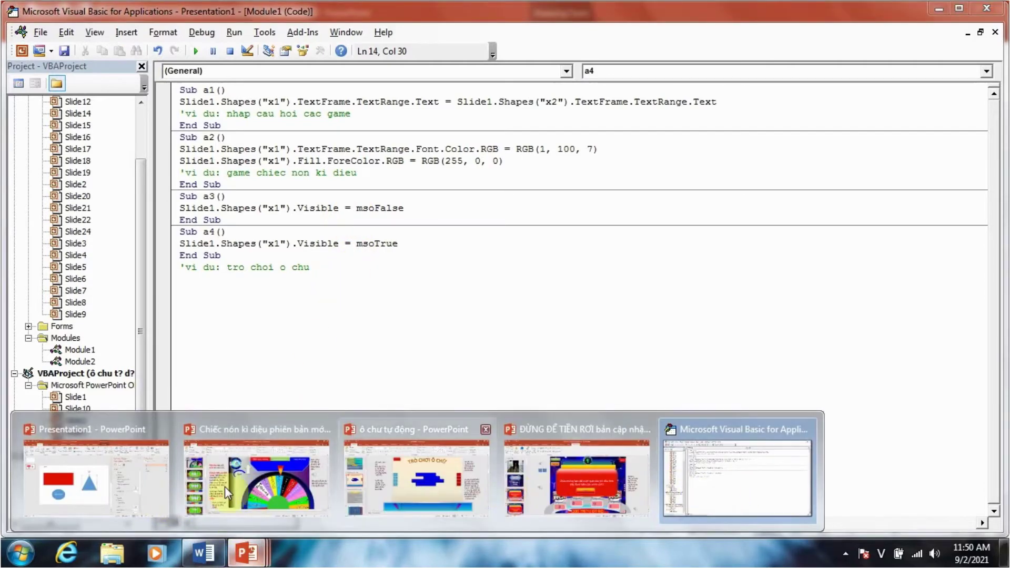
{"action": "left_click", "coordinate": [97, 476]}
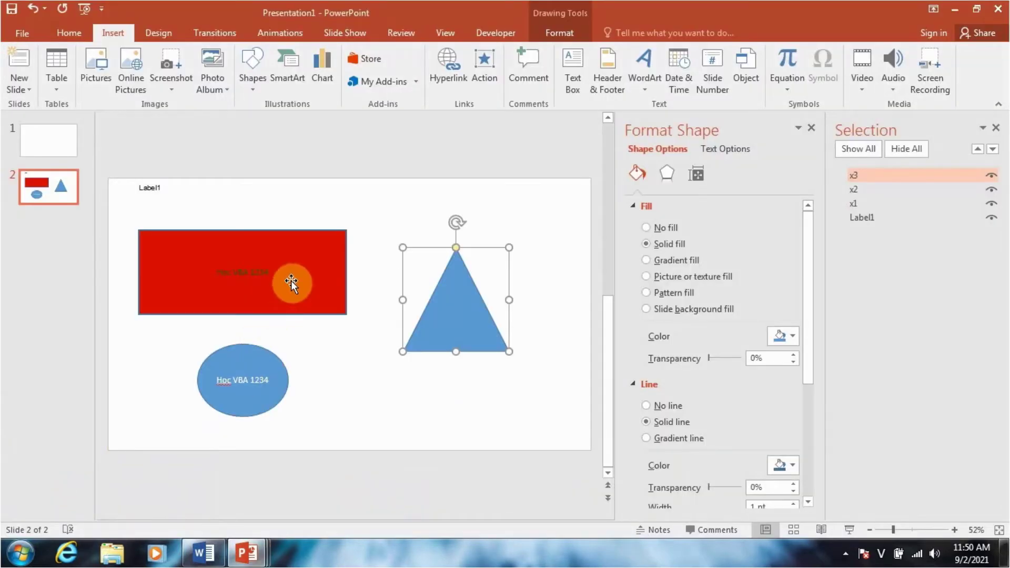
{"action": "left_click", "coordinate": [268, 35]}
{"action": "left_click", "coordinate": [107, 32]}
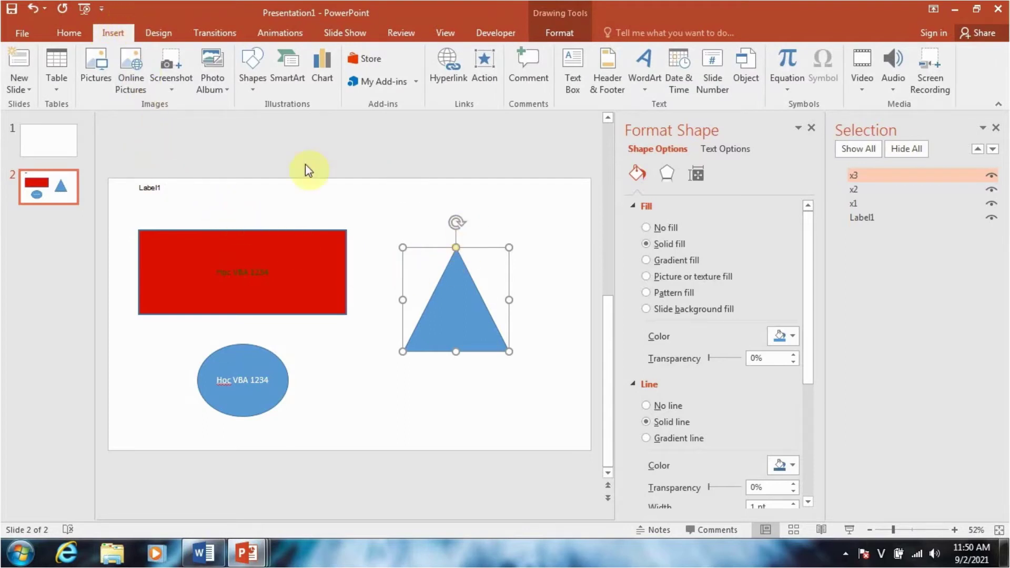
{"action": "mouse_move", "coordinate": [246, 553]}
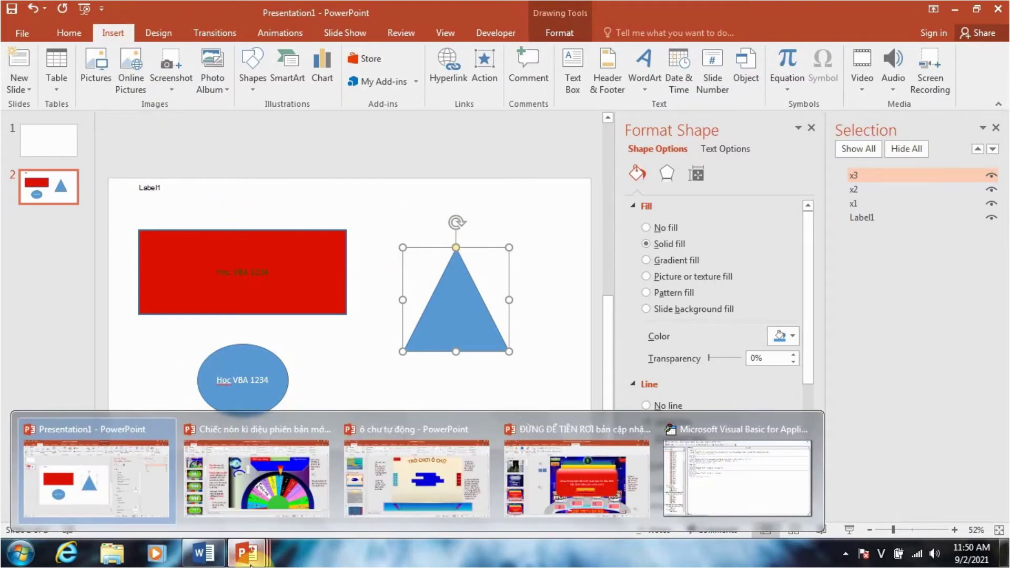
{"action": "left_click", "coordinate": [705, 473]}
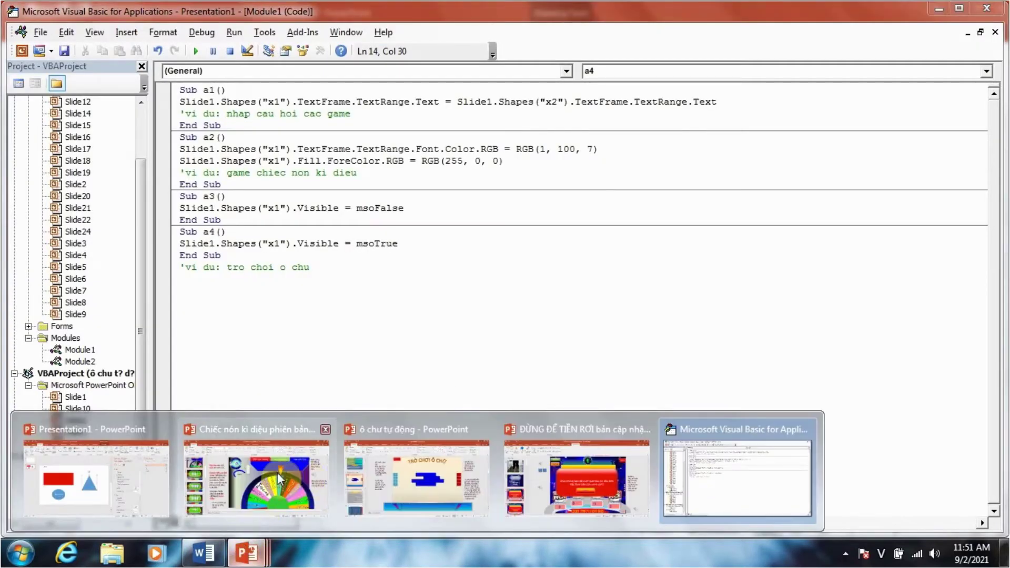
{"action": "left_click", "coordinate": [87, 489]}
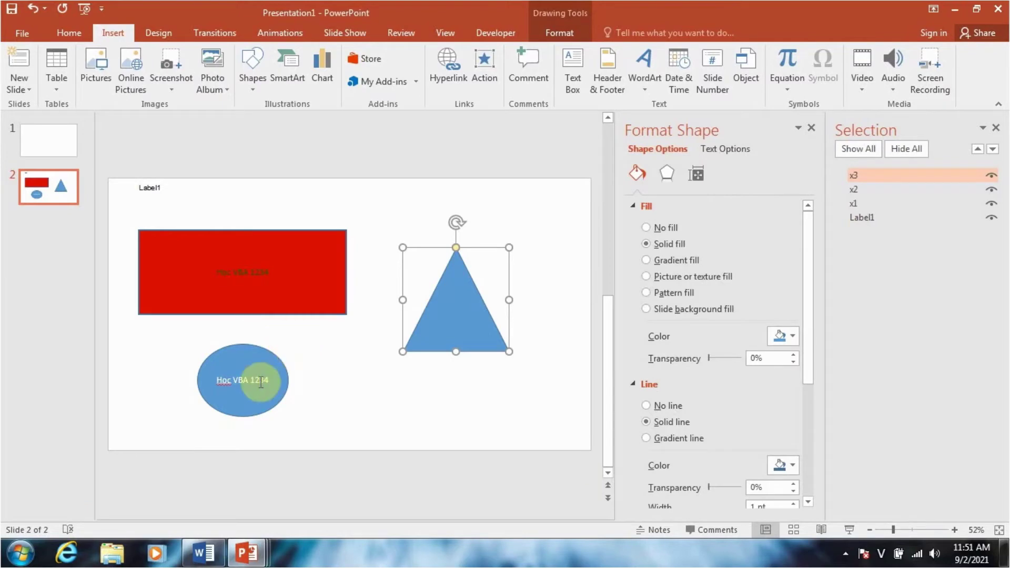
{"action": "left_click", "coordinate": [270, 390]}
{"action": "mouse_move", "coordinate": [246, 553]}
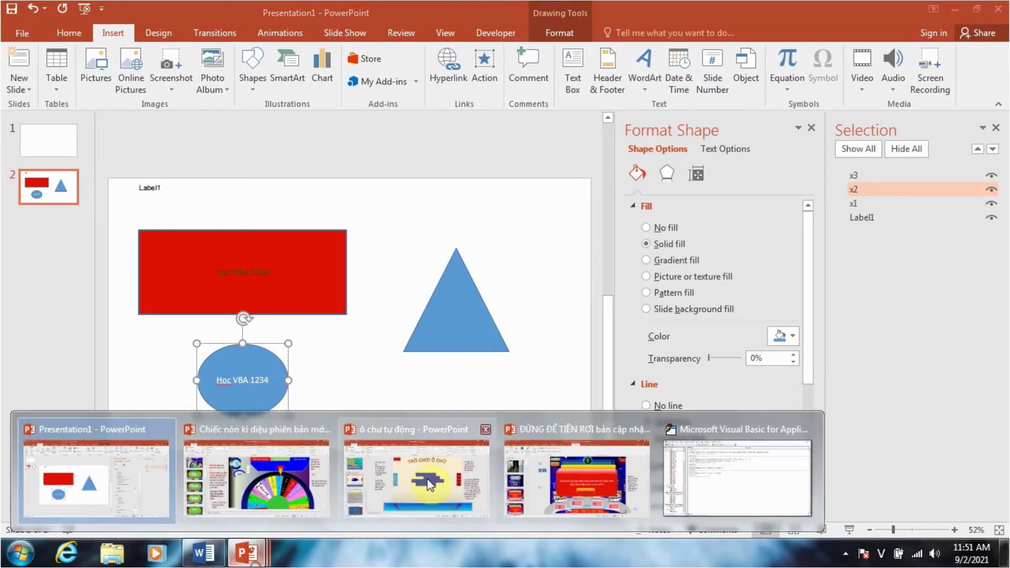
{"action": "left_click", "coordinate": [706, 465]}
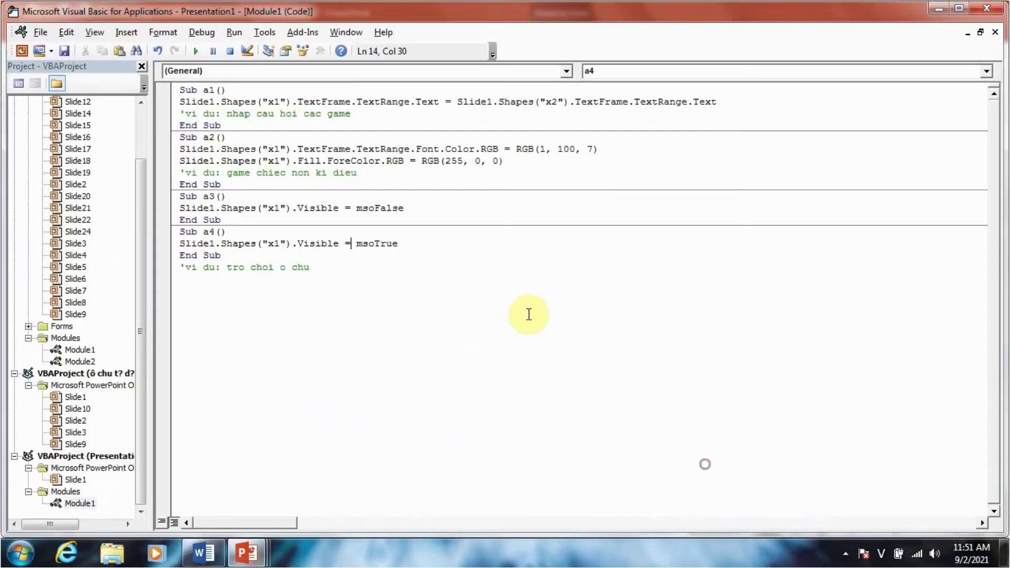
{"action": "left_click", "coordinate": [273, 209]}
{"action": "left_click", "coordinate": [215, 207]}
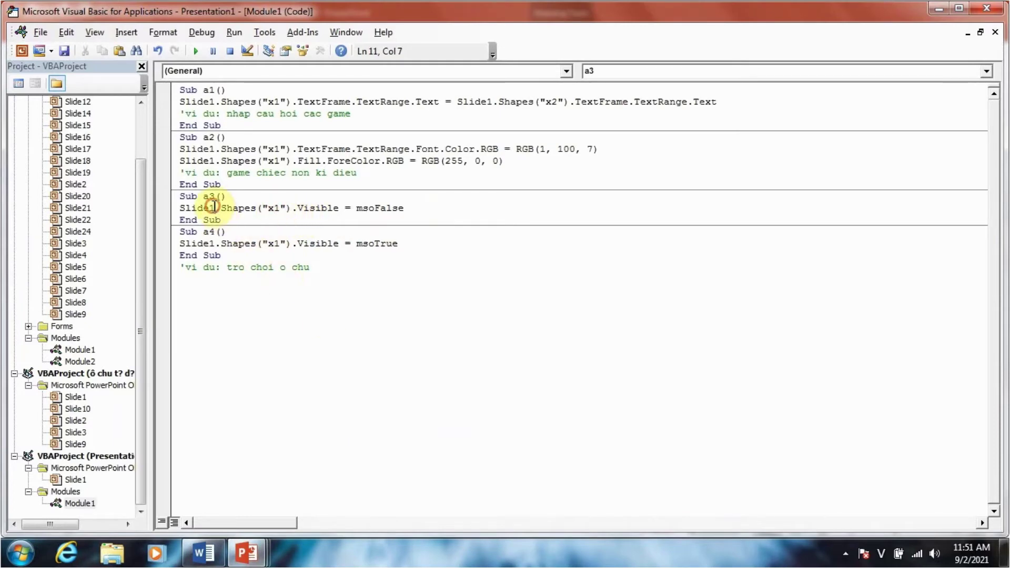
{"action": "left_click", "coordinate": [214, 197]}
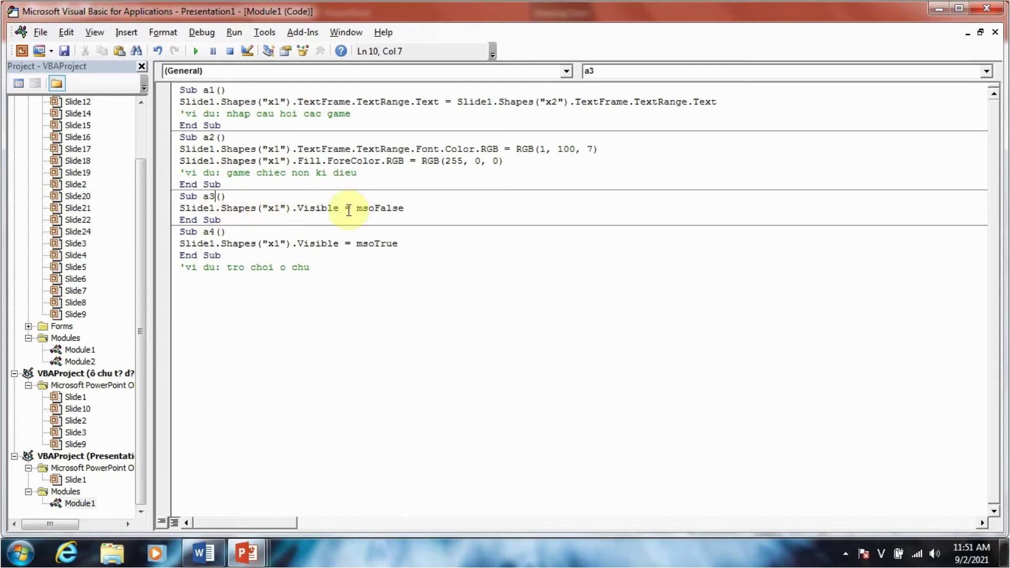
{"action": "left_click", "coordinate": [422, 208]}
{"action": "left_click", "coordinate": [215, 208]}
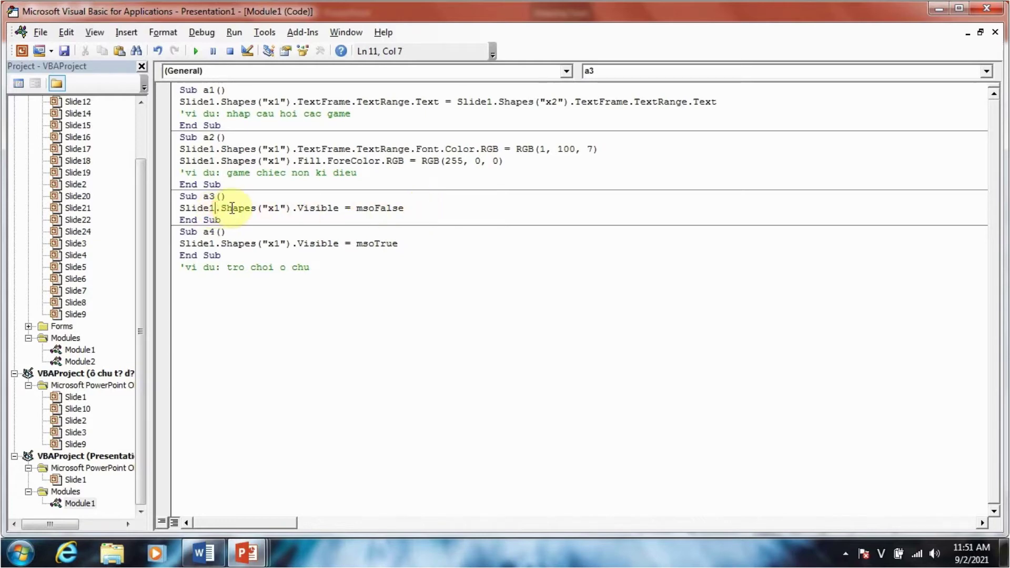
{"action": "left_click", "coordinate": [213, 244]}
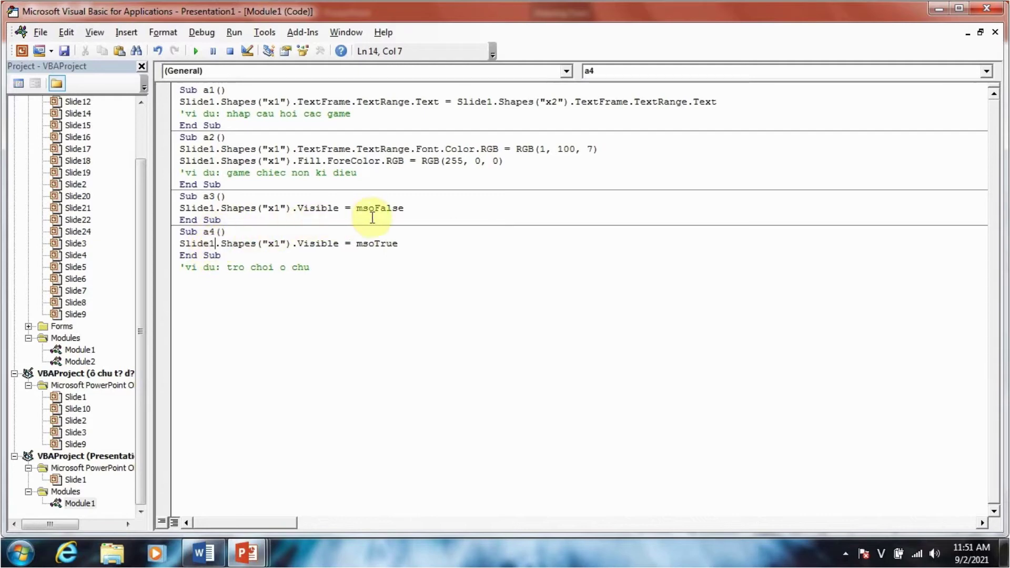
{"action": "left_click_drag", "start_coordinate": [399, 244], "coordinate": [356, 245]}
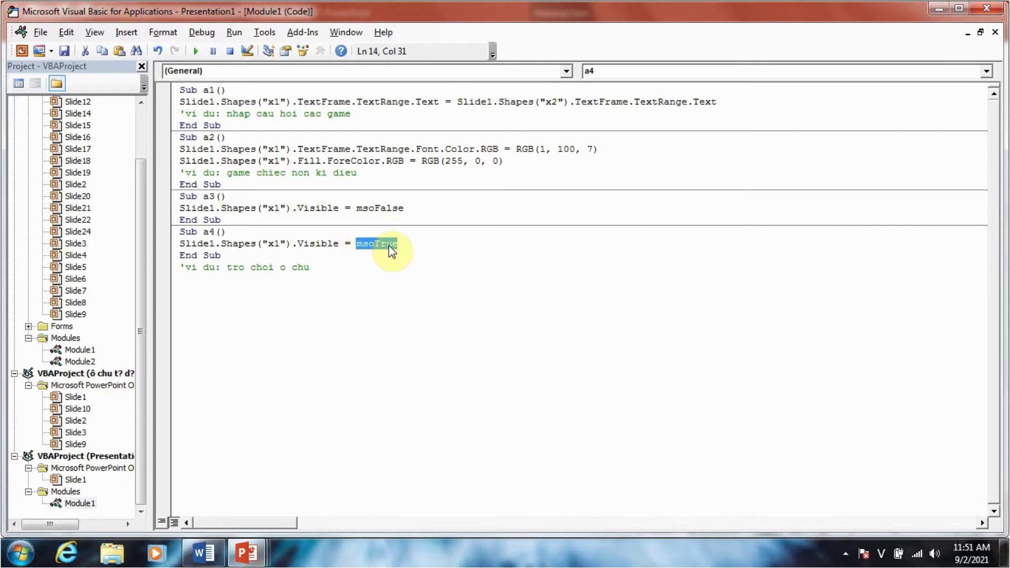
{"action": "left_click", "coordinate": [436, 243]}
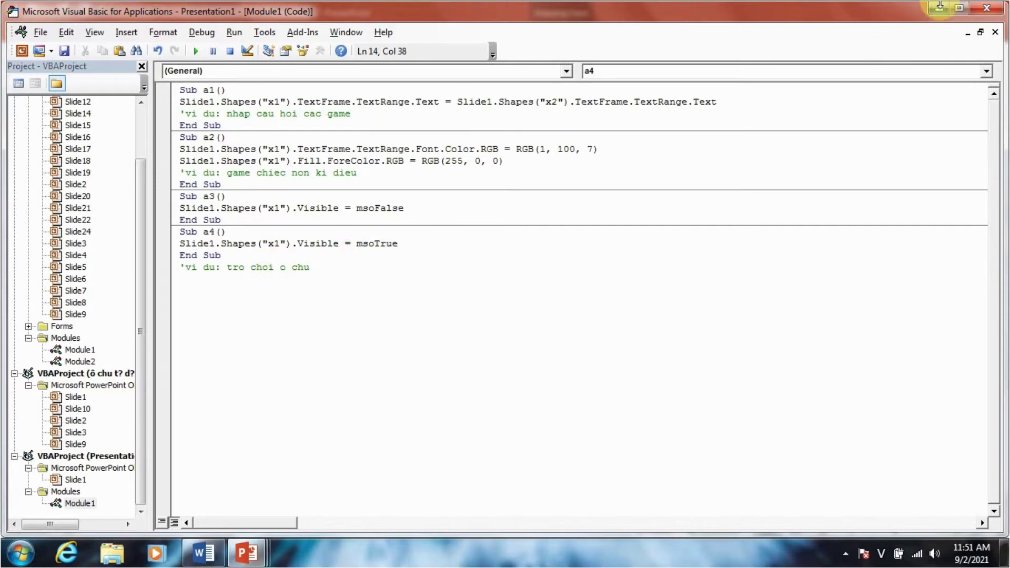
- Return to slide 2 and set the ellipse's click action to Run macro a4
{"action": "left_click", "coordinate": [942, 12]}
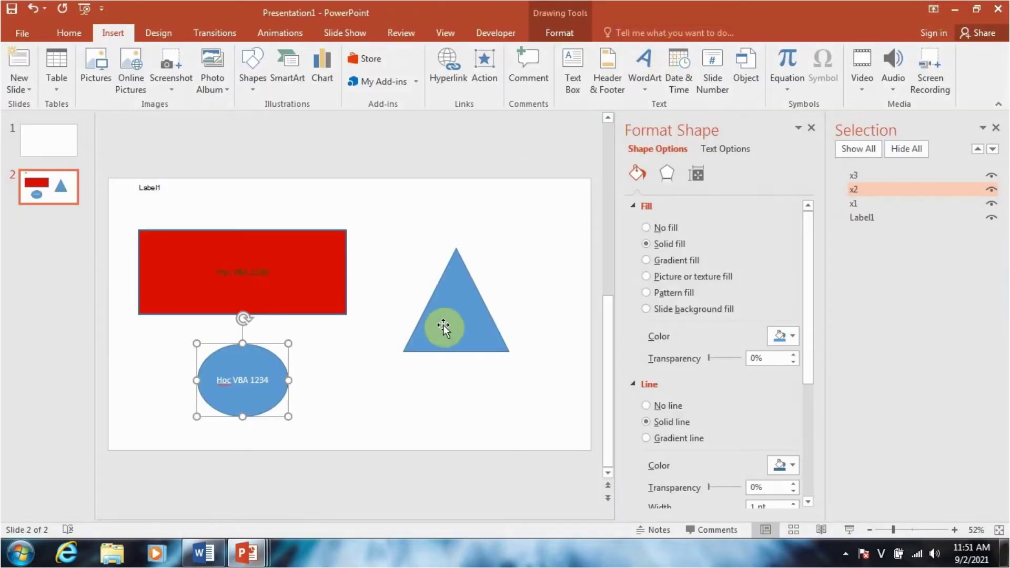
{"action": "left_click", "coordinate": [443, 324]}
{"action": "left_click", "coordinate": [284, 289]}
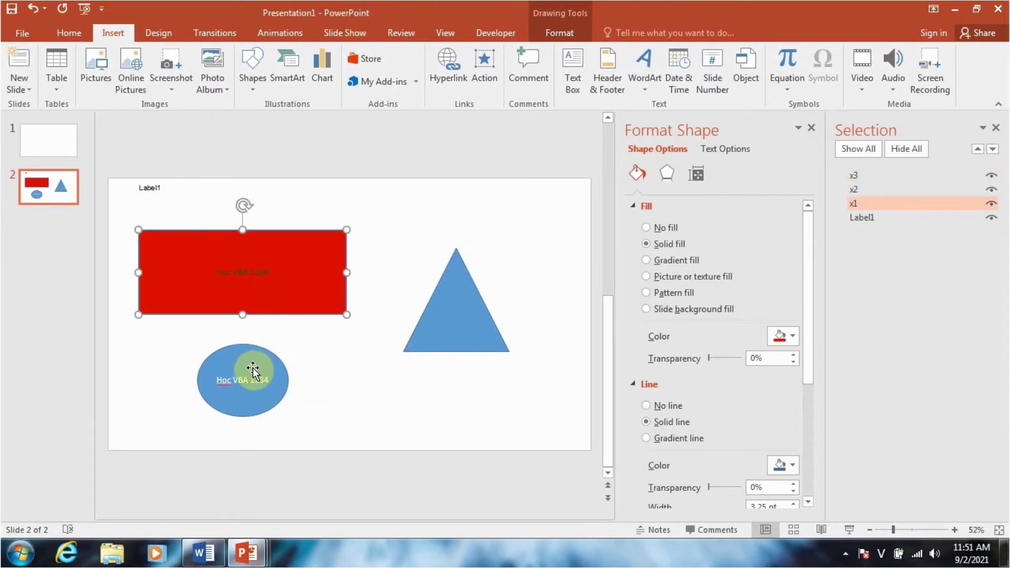
{"action": "left_click", "coordinate": [257, 370]}
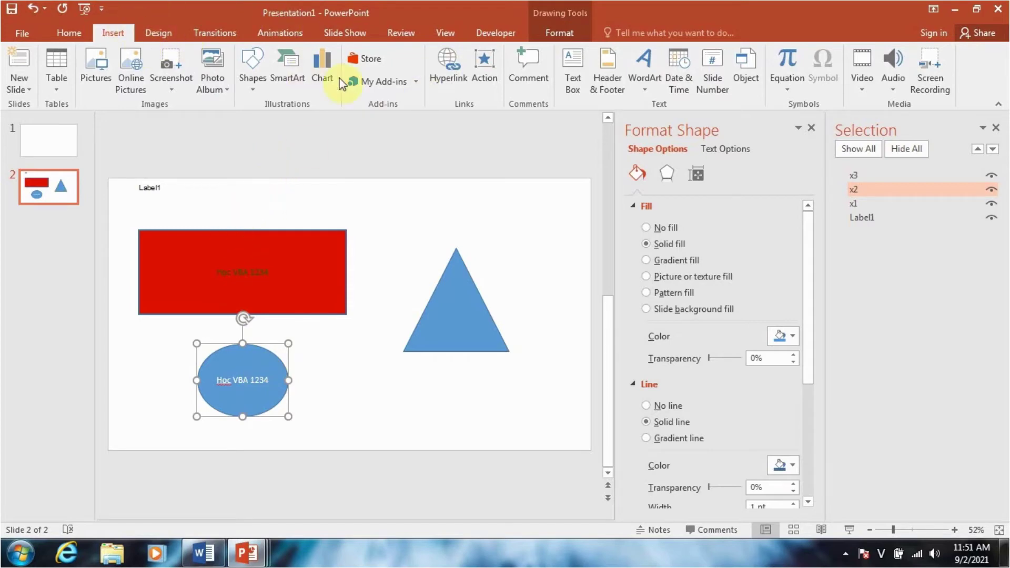
{"action": "left_click", "coordinate": [478, 69]}
{"action": "left_click", "coordinate": [427, 277]}
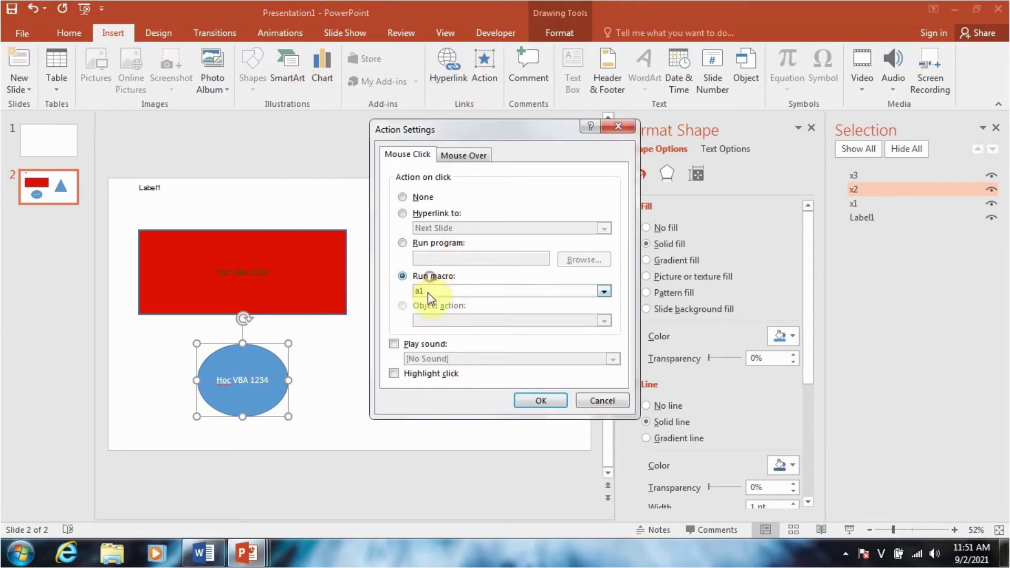
{"action": "left_click", "coordinate": [428, 291]}
{"action": "left_click", "coordinate": [428, 347]}
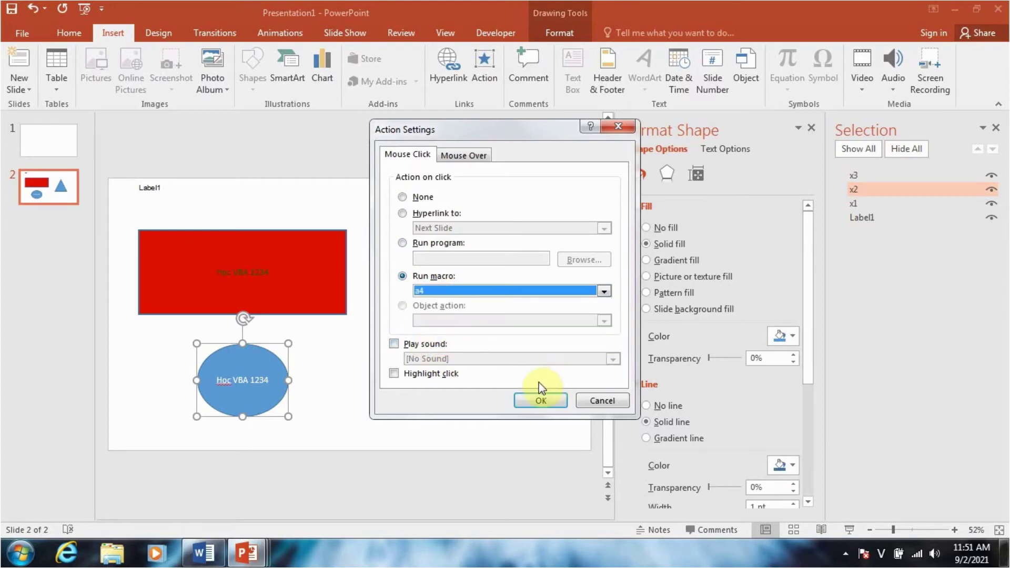
{"action": "left_click", "coordinate": [528, 402]}
- Set the triangle's click action to Run macro a3
{"action": "left_click", "coordinate": [475, 322]}
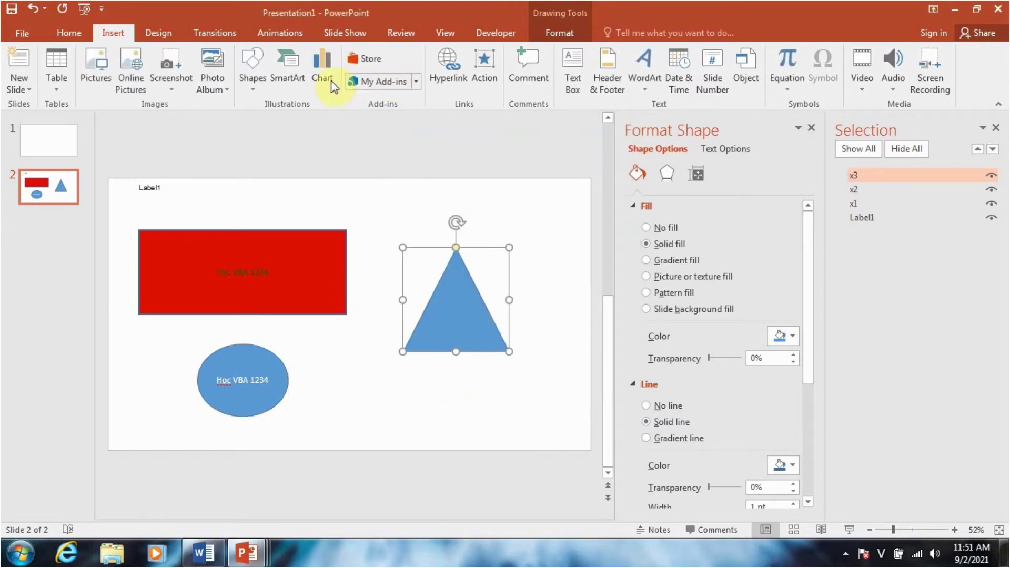
{"action": "left_click", "coordinate": [479, 74]}
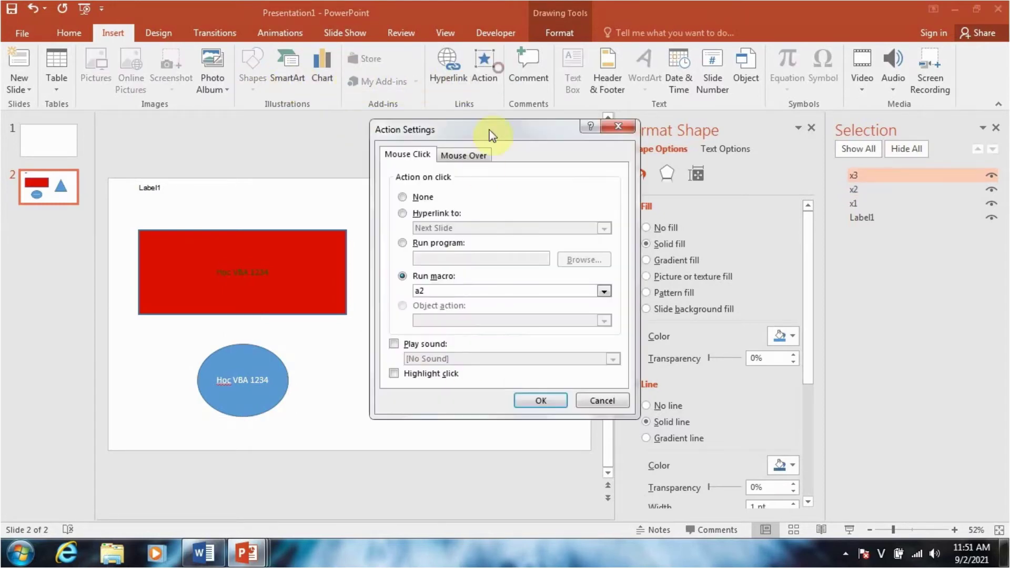
{"action": "left_click", "coordinate": [446, 296]}
{"action": "left_click", "coordinate": [435, 333]}
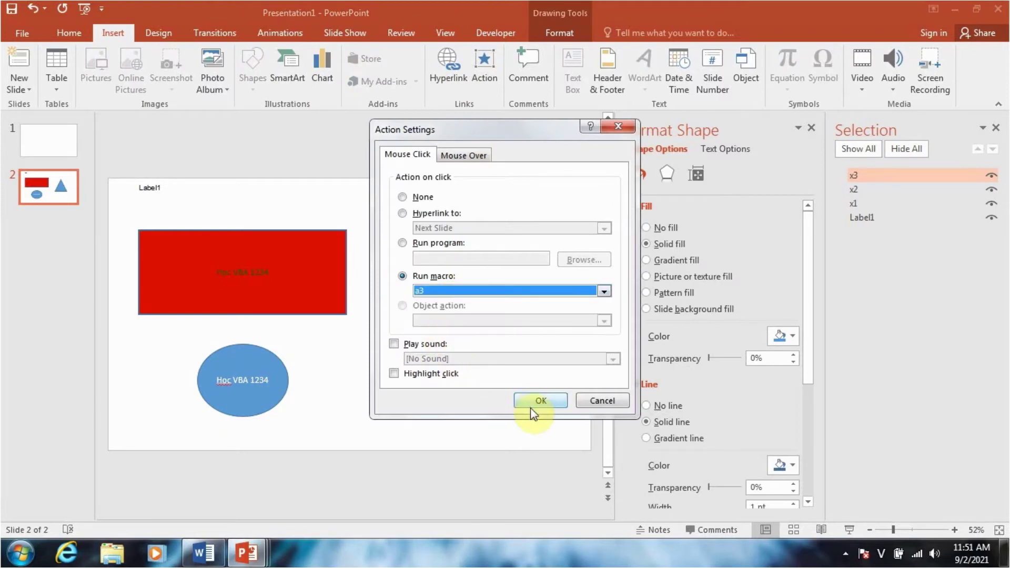
{"action": "left_click", "coordinate": [531, 406]}
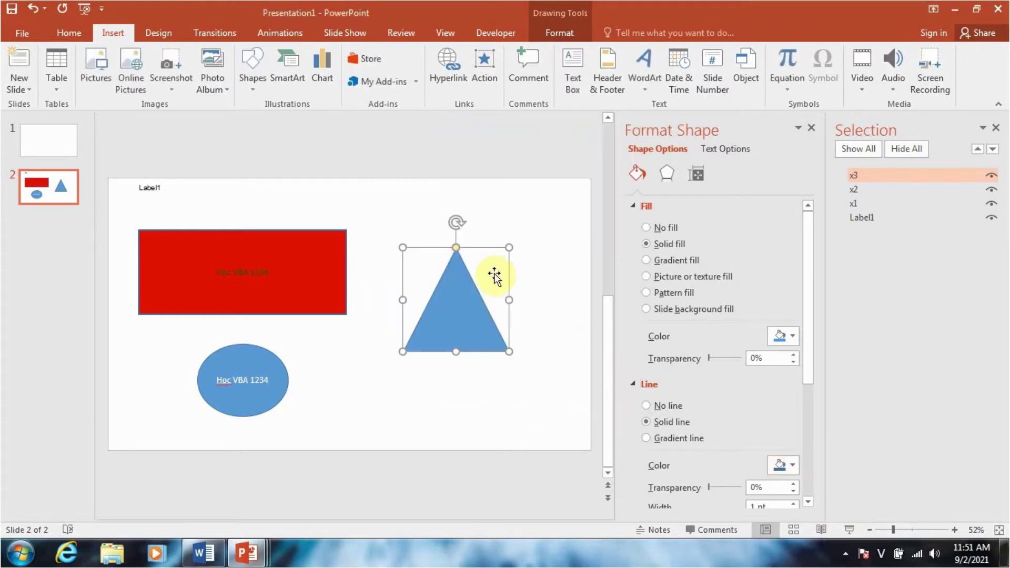
{"action": "left_click", "coordinate": [451, 314]}
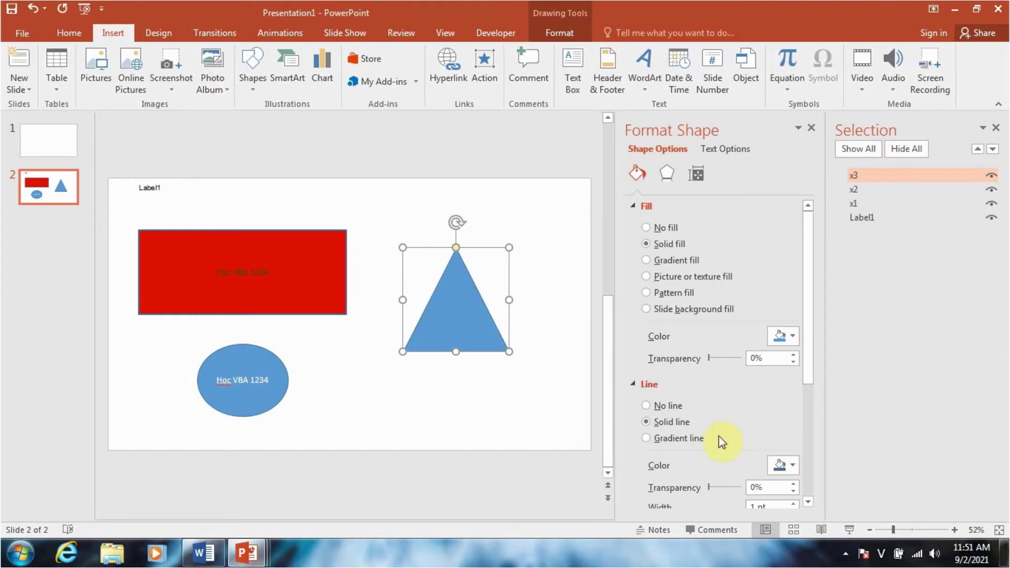
- Start the slide show and click the triangle so the red rectangle disappears
{"action": "left_click", "coordinate": [848, 528]}
{"action": "left_click", "coordinate": [737, 282]}
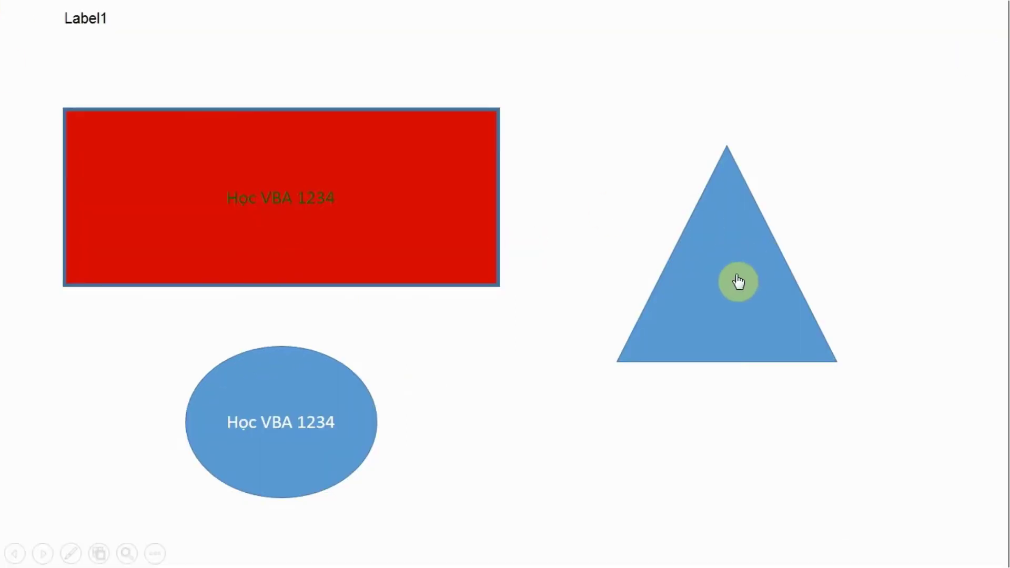
{"action": "left_click", "coordinate": [296, 446]}
{"action": "left_click", "coordinate": [296, 446]}
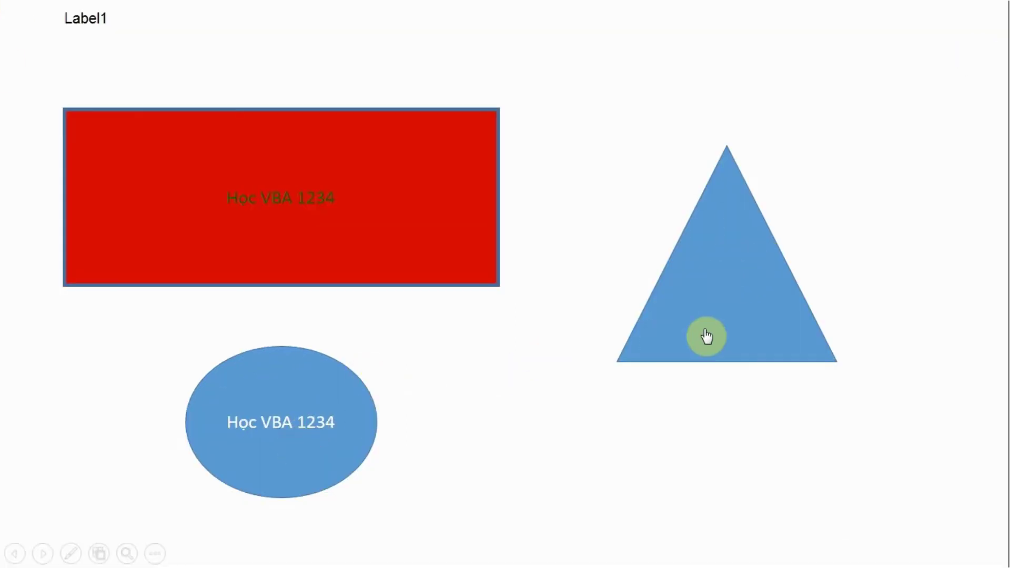
{"action": "left_click", "coordinate": [704, 333]}
{"action": "left_click", "coordinate": [311, 423]}
- Click the ellipse to bring the red rectangle back, then end the show
{"action": "left_click", "coordinate": [726, 321]}
{"action": "left_click", "coordinate": [313, 416]}
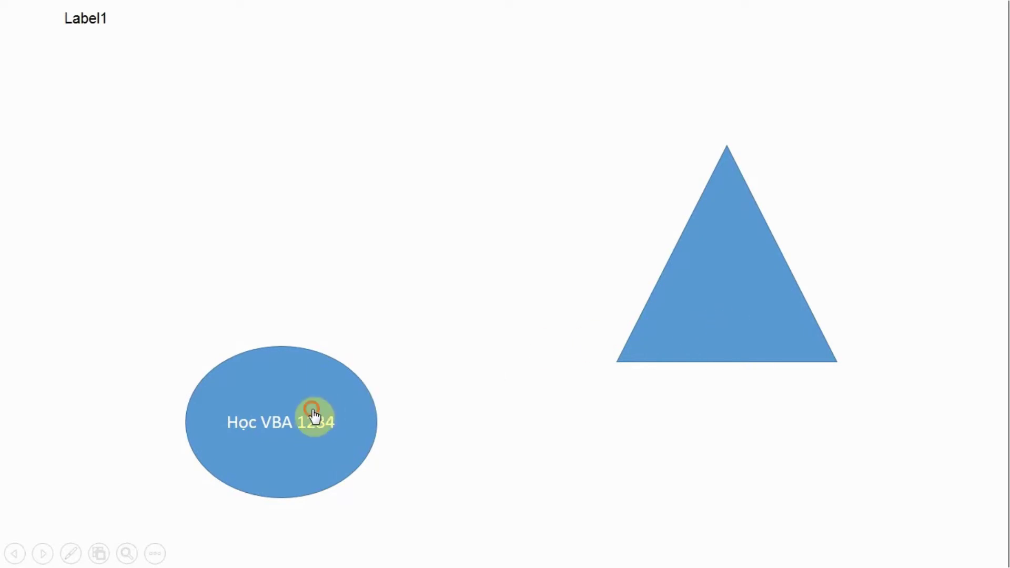
{"action": "left_click", "coordinate": [685, 320]}
{"action": "left_click", "coordinate": [266, 420]}
{"action": "left_click", "coordinate": [248, 426]}
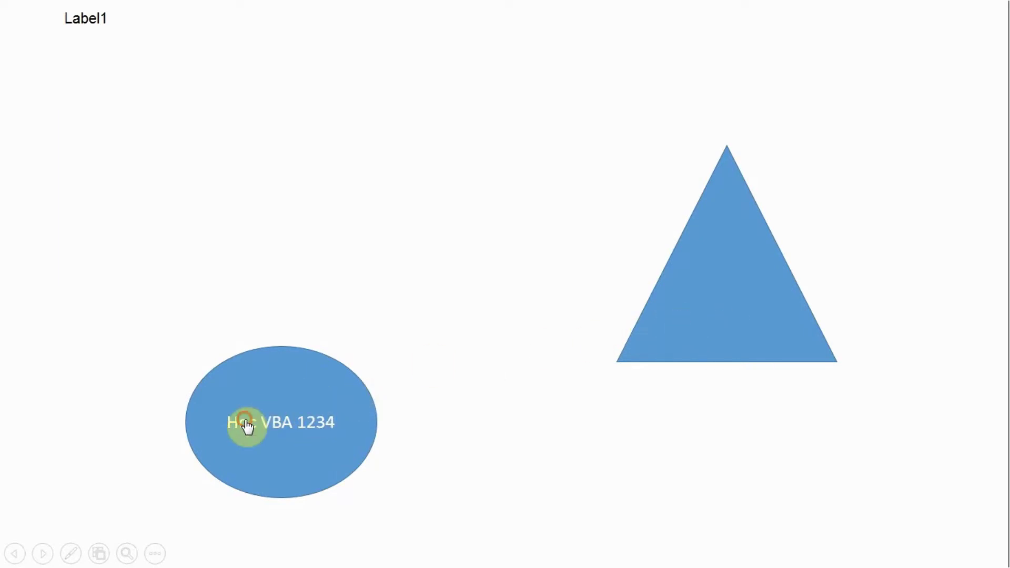
{"action": "left_click", "coordinate": [642, 338]}
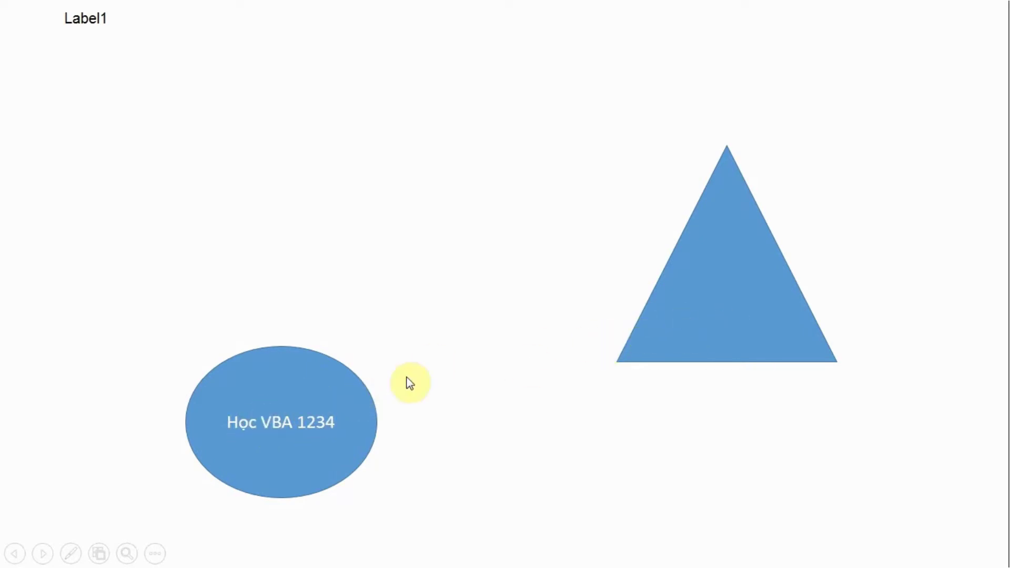
{"action": "key", "text": "Escape"}
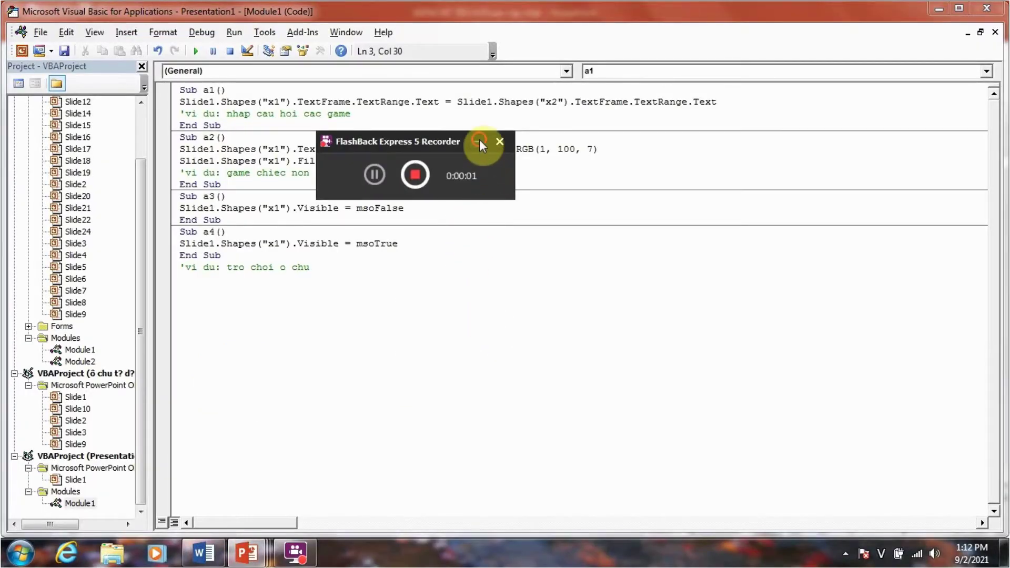
- Dismiss the recorder overlay and switch to the 'ĐỪNG ĐỂ TIỀN RƠI bản cập nhật' presentation
{"action": "left_click", "coordinate": [478, 140]}
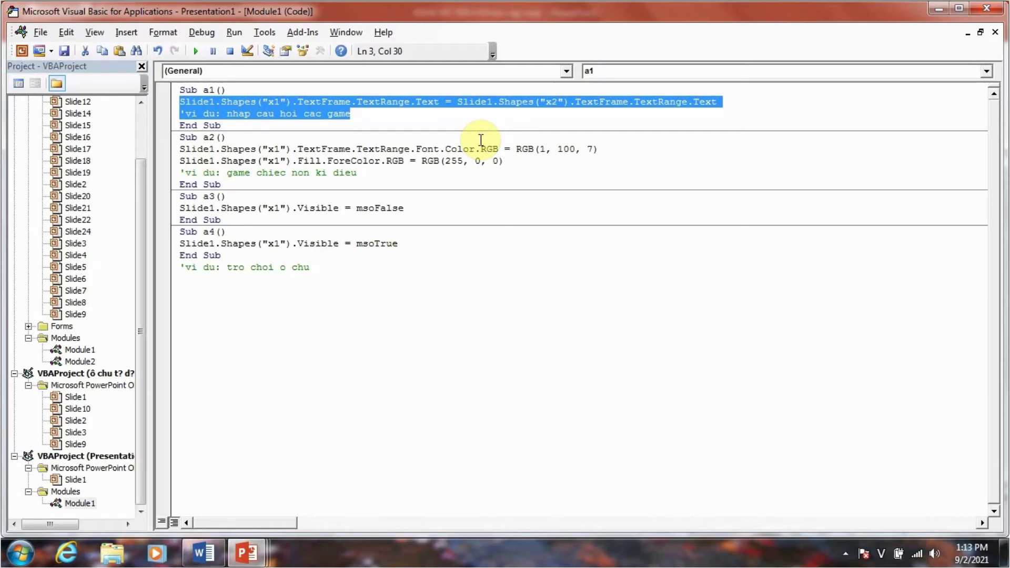
{"action": "left_click", "coordinate": [570, 105]}
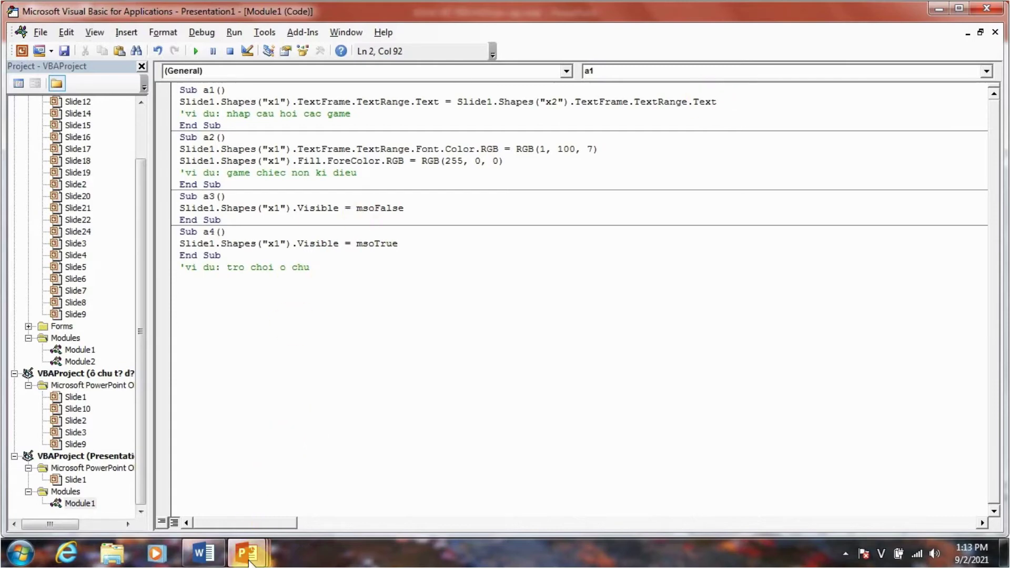
{"action": "mouse_move", "coordinate": [246, 553]}
{"action": "left_click", "coordinate": [552, 481]}
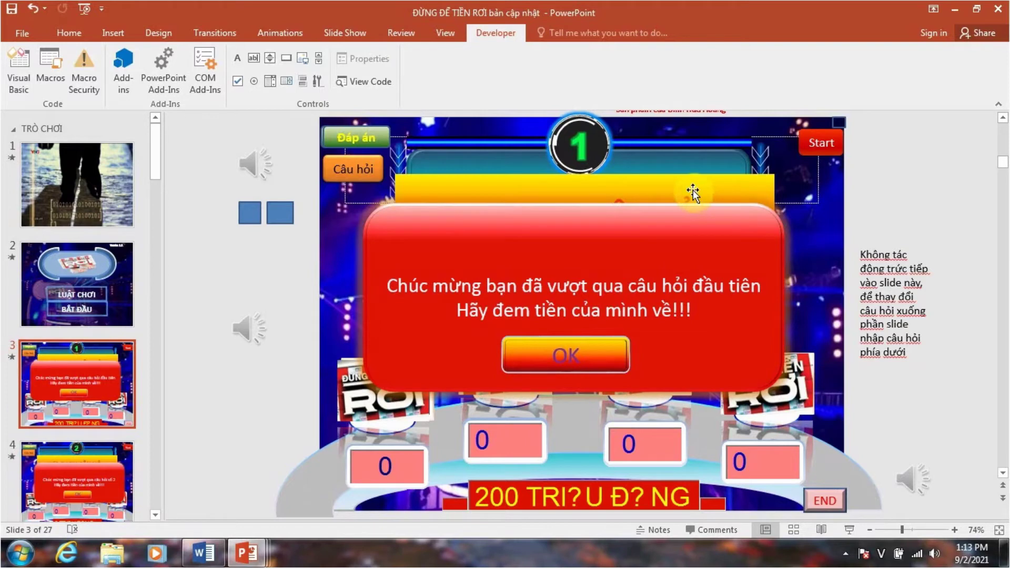
- Move from game slide 3 down to slide 17, 'Nhập liệu Câu hỏi số 1'
{"action": "left_click", "coordinate": [39, 398]}
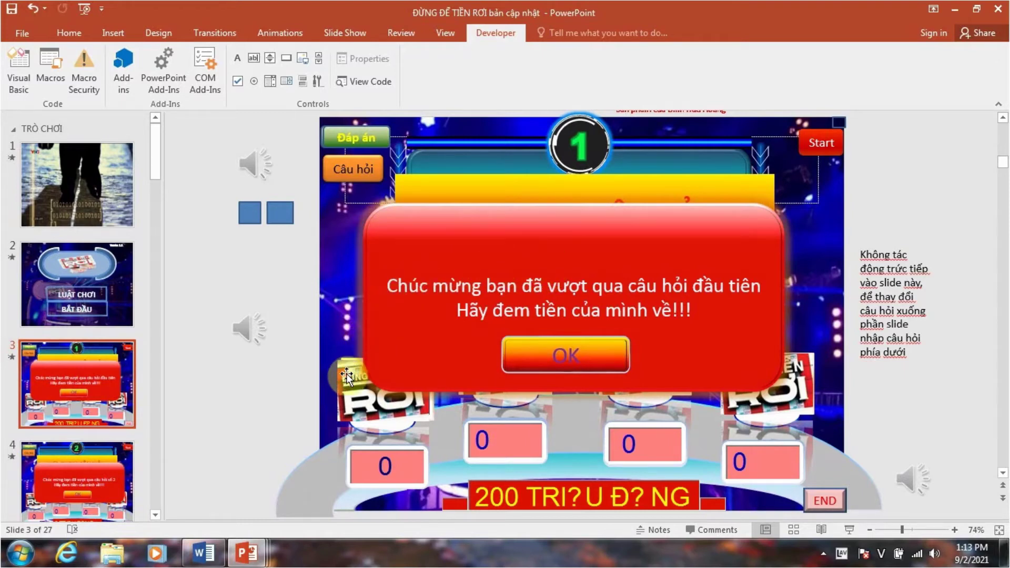
{"action": "left_click", "coordinate": [355, 403]}
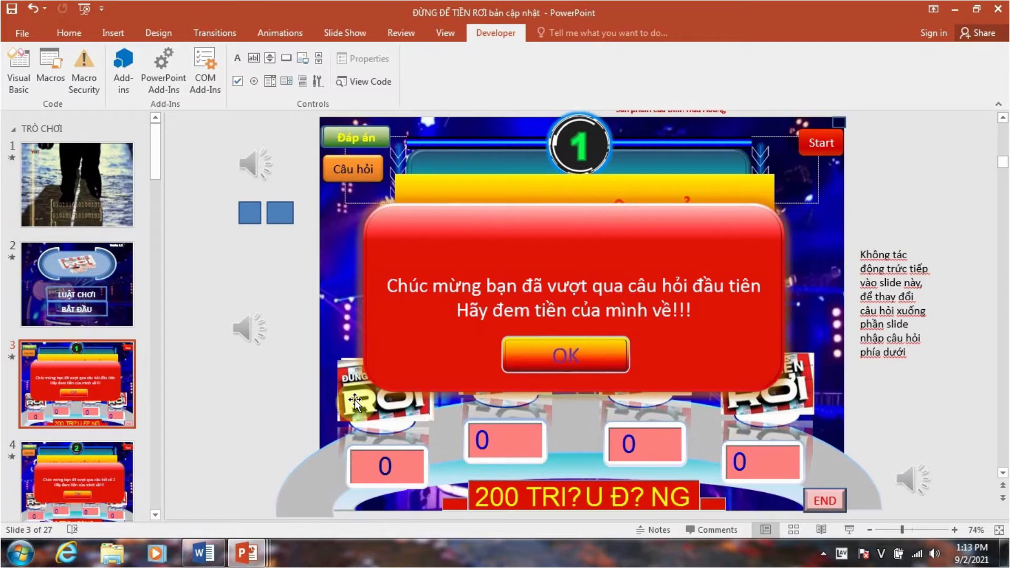
{"action": "left_click", "coordinate": [63, 386]}
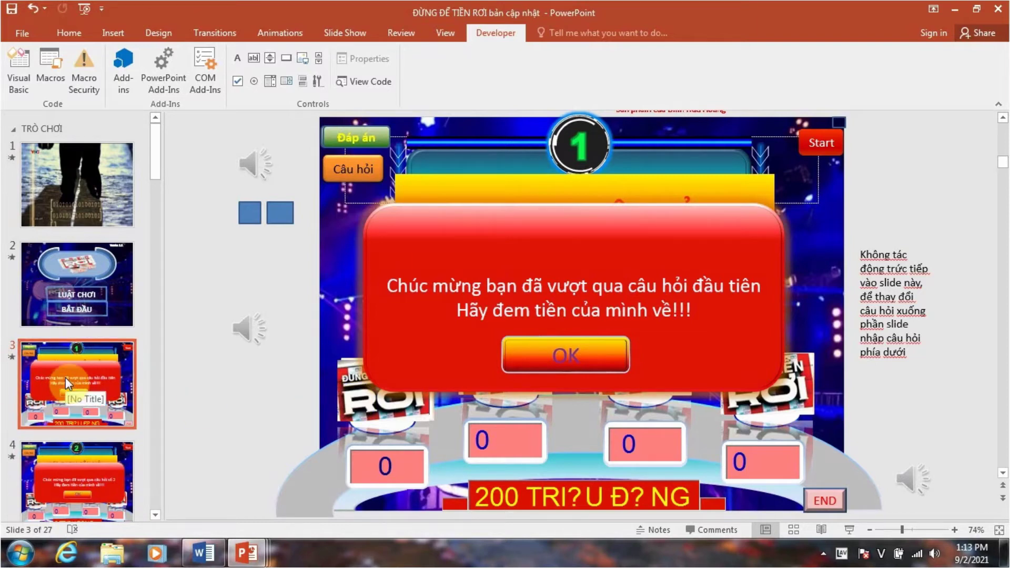
{"action": "scroll", "coordinate": [65, 376], "scroll_direction": "down", "scroll_amount": 4}
{"action": "scroll", "coordinate": [69, 373], "scroll_direction": "down", "scroll_amount": 3}
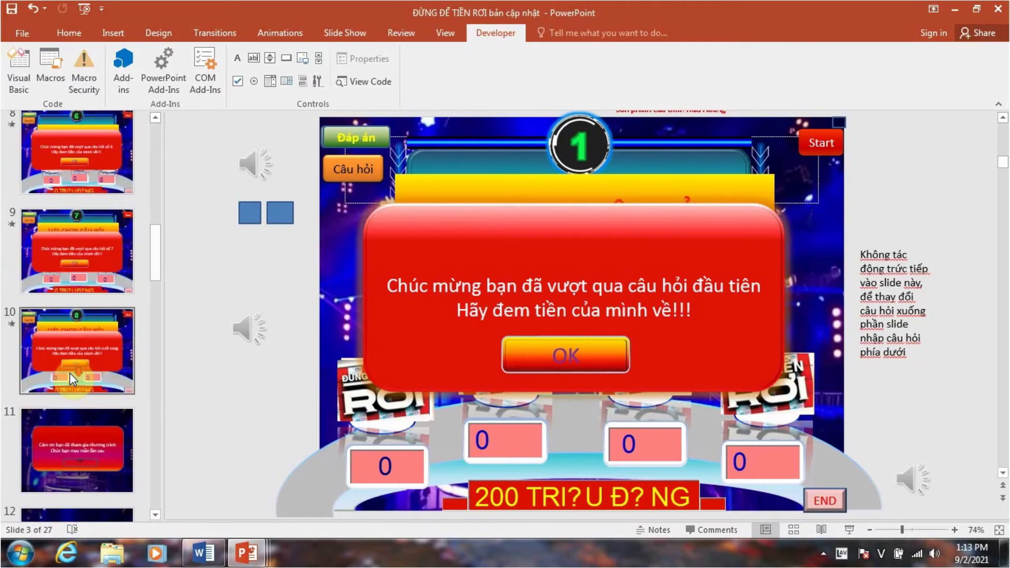
{"action": "scroll", "coordinate": [70, 373], "scroll_direction": "down", "scroll_amount": 3}
{"action": "scroll", "coordinate": [70, 373], "scroll_direction": "down", "scroll_amount": 3}
{"action": "scroll", "coordinate": [69, 372], "scroll_direction": "down", "scroll_amount": 3}
{"action": "left_click", "coordinate": [77, 324]}
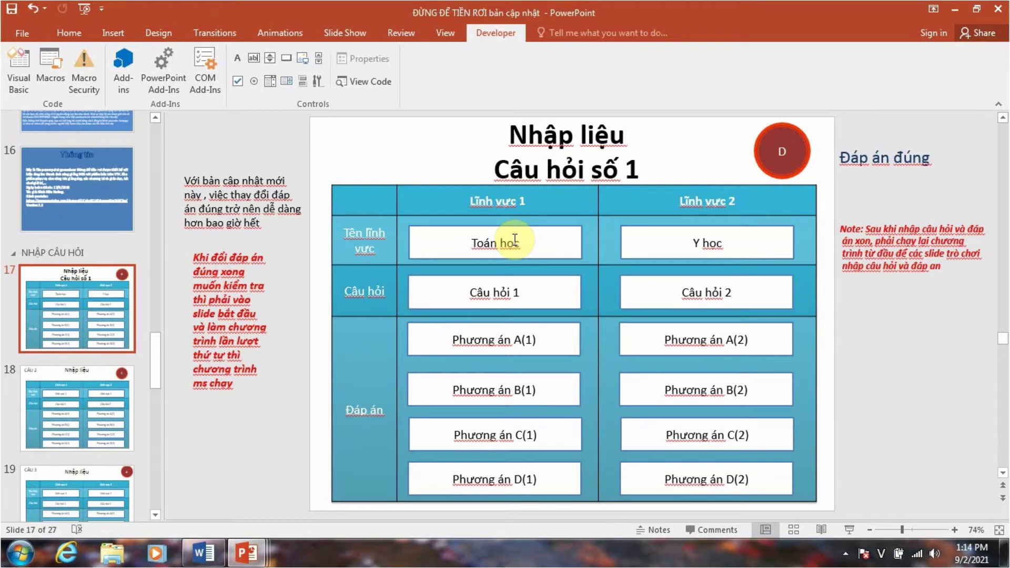
- Go to slide 17 and delete the Toán học field-name text
{"action": "scroll", "coordinate": [53, 210], "scroll_direction": "up", "scroll_amount": 5}
{"action": "scroll", "coordinate": [53, 210], "scroll_direction": "up", "scroll_amount": 5}
{"action": "left_click", "coordinate": [51, 198]}
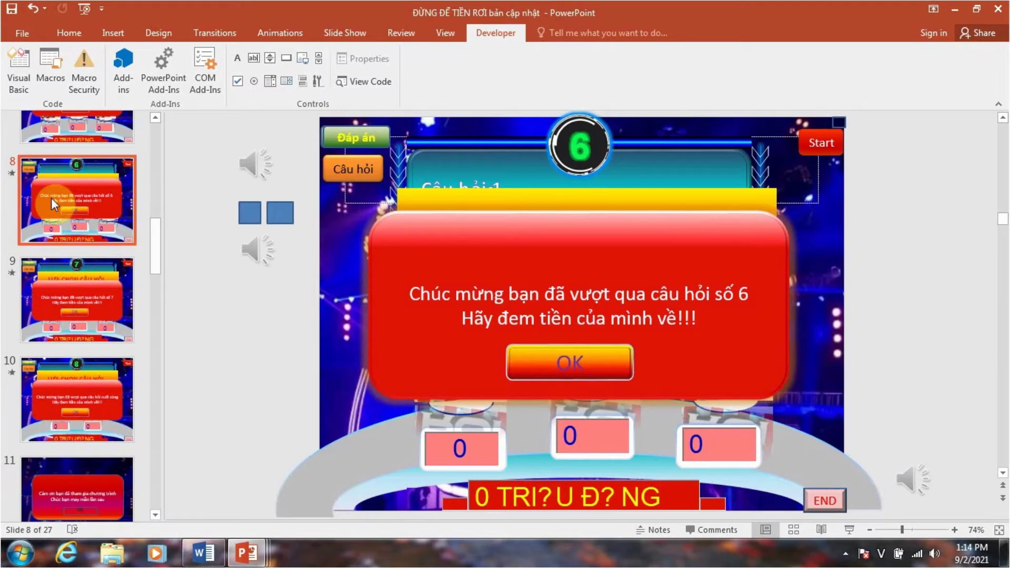
{"action": "scroll", "coordinate": [55, 238], "scroll_direction": "down", "scroll_amount": 3}
{"action": "scroll", "coordinate": [58, 235], "scroll_direction": "down", "scroll_amount": 3}
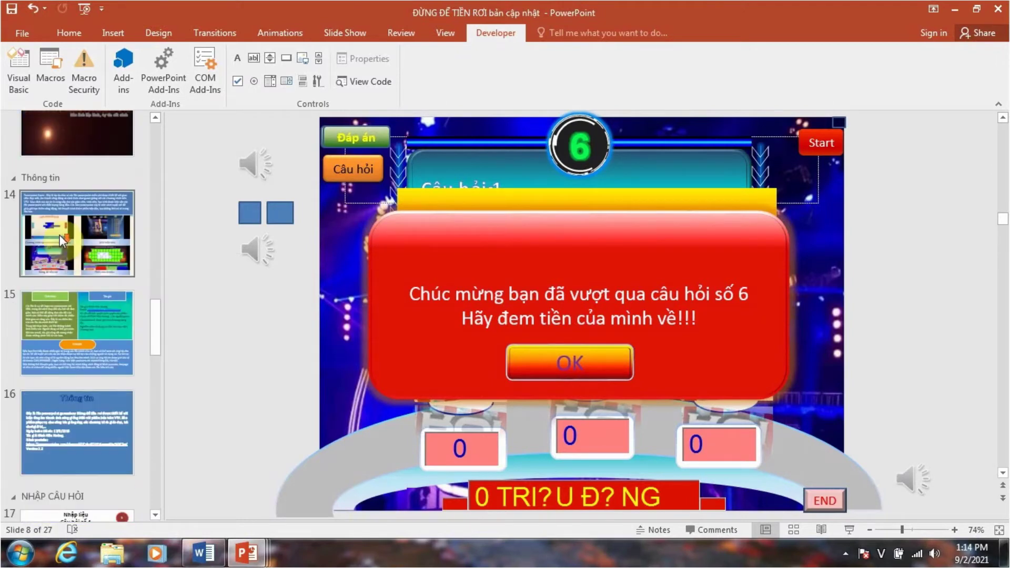
{"action": "scroll", "coordinate": [60, 263], "scroll_direction": "down", "scroll_amount": 3}
{"action": "left_click", "coordinate": [62, 284]}
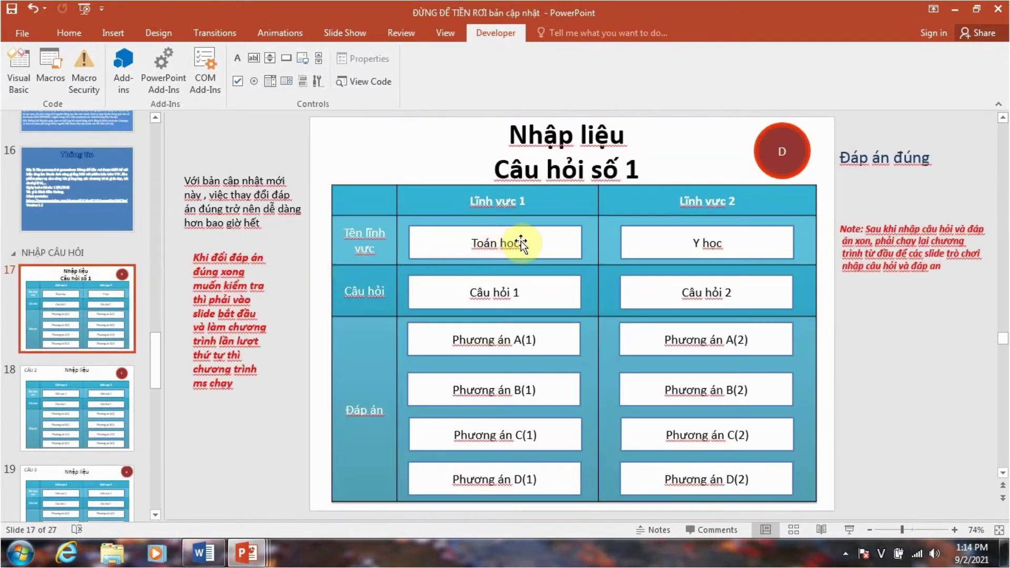
{"action": "left_click", "coordinate": [509, 245]}
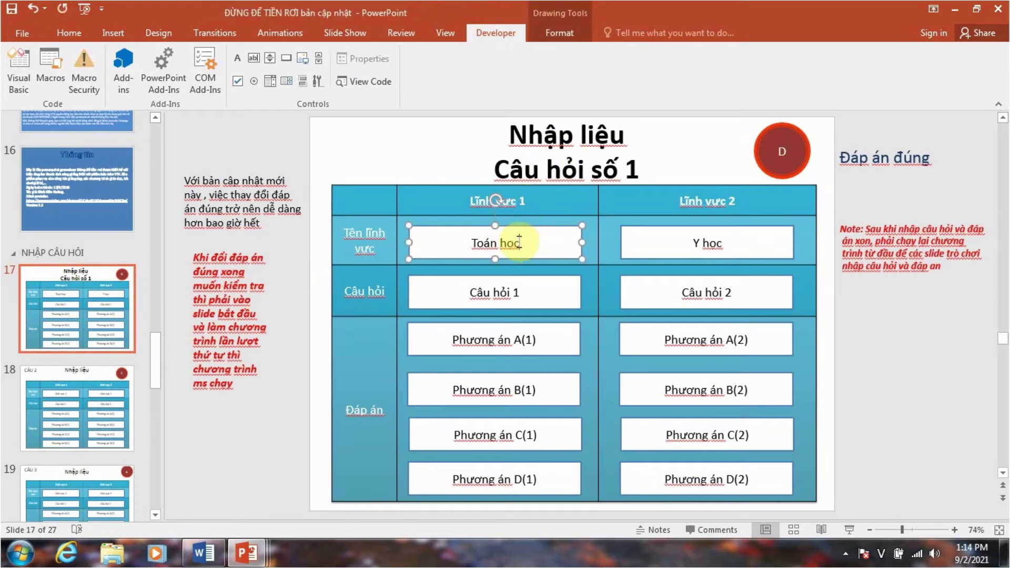
{"action": "key", "text": "BackSpace"}
{"action": "key", "text": "BackSpace"}
{"action": "key", "text": "BackSpace"}
{"action": "key", "text": "BackSpace"}
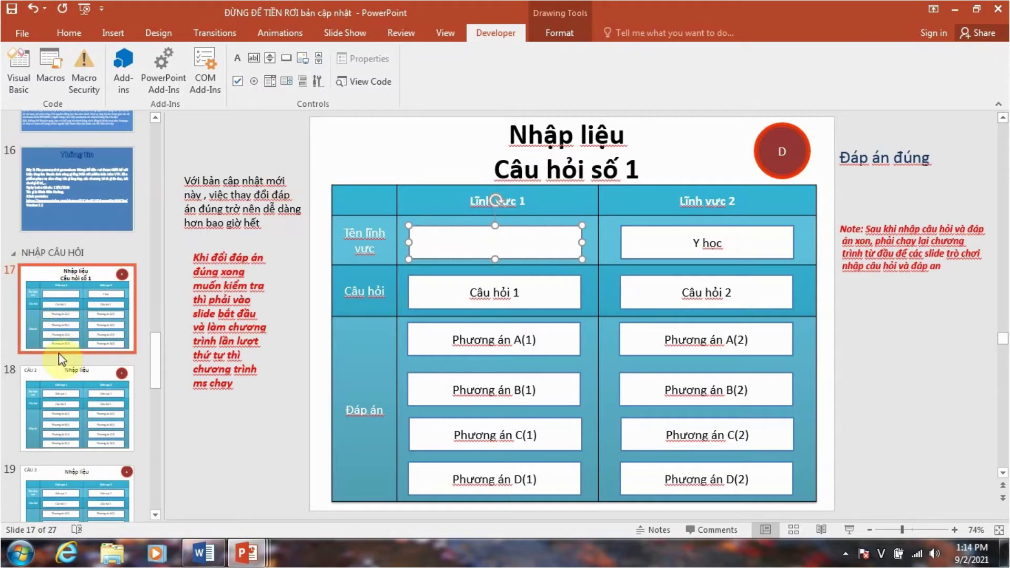
- Scroll the thumbnails back up and return to game slide 3
{"action": "scroll", "coordinate": [67, 356], "scroll_direction": "up", "scroll_amount": 10}
{"action": "scroll", "coordinate": [57, 363], "scroll_direction": "up", "scroll_amount": 2}
{"action": "scroll", "coordinate": [57, 363], "scroll_direction": "up", "scroll_amount": 2}
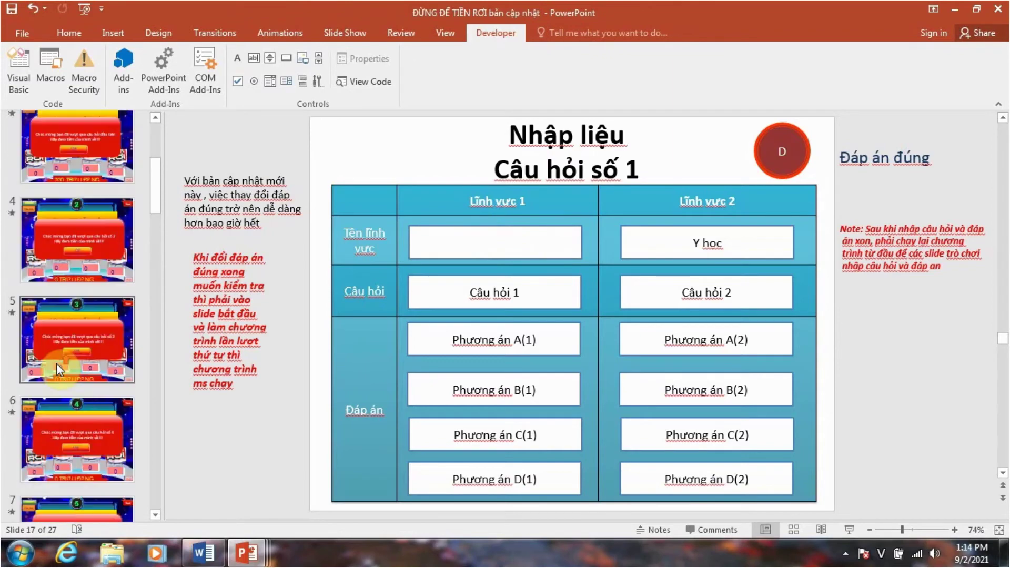
{"action": "scroll", "coordinate": [63, 216], "scroll_direction": "up", "scroll_amount": 1}
{"action": "left_click", "coordinate": [67, 223]}
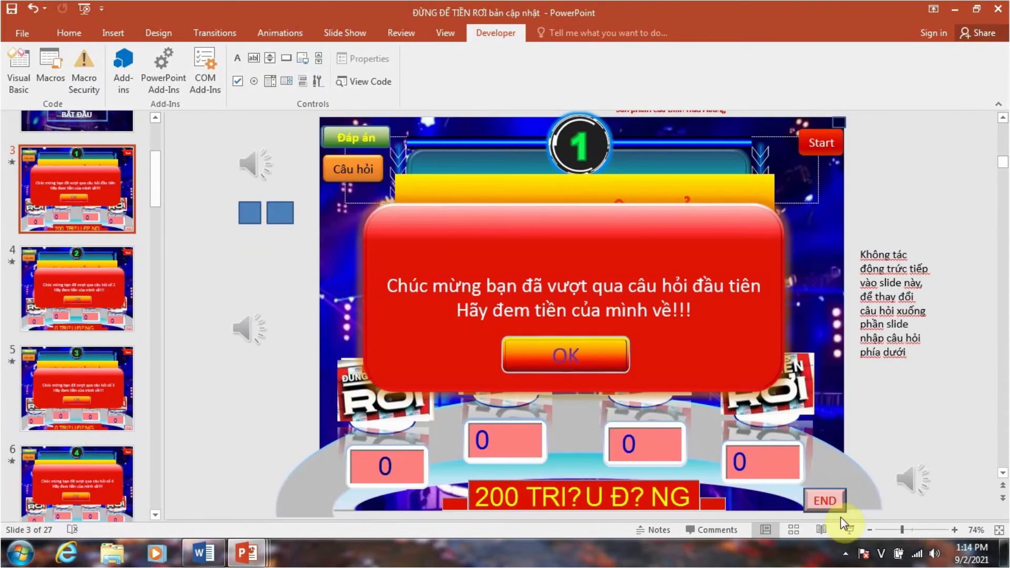
- Play slide 3, bring up the topic choice panel, then end the show
{"action": "left_click", "coordinate": [848, 529]}
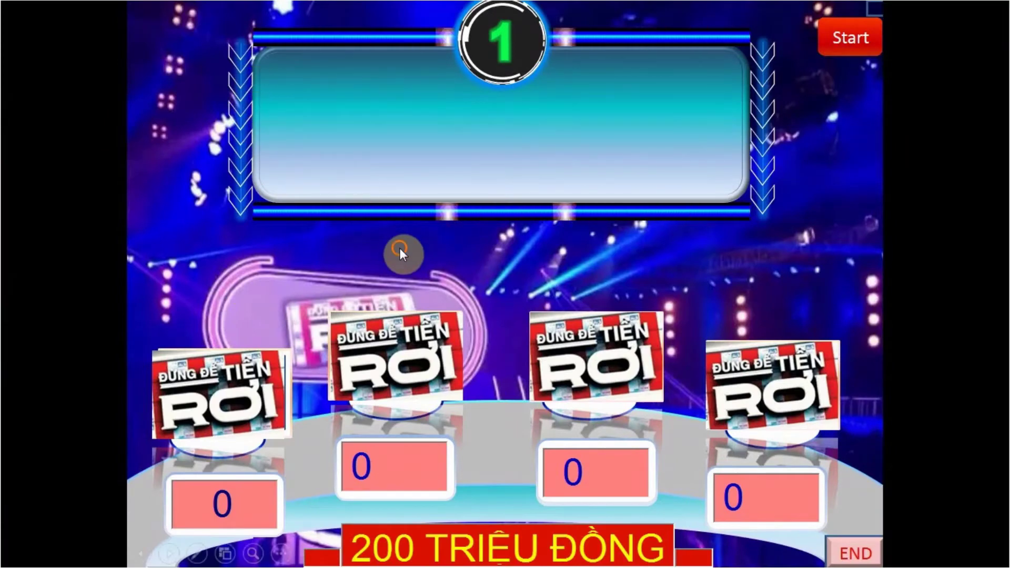
{"action": "left_click", "coordinate": [400, 249]}
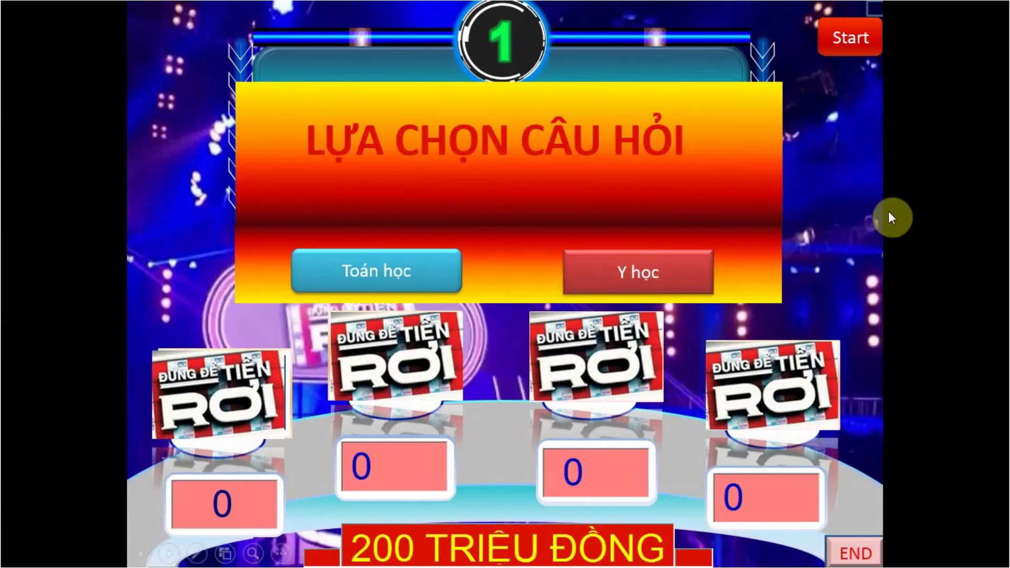
{"action": "key", "text": "Escape"}
- Scroll down and reopen the question-entry slide 17
{"action": "scroll", "coordinate": [5, 330], "scroll_direction": "down", "scroll_amount": 5}
{"action": "scroll", "coordinate": [6, 330], "scroll_direction": "down", "scroll_amount": 5}
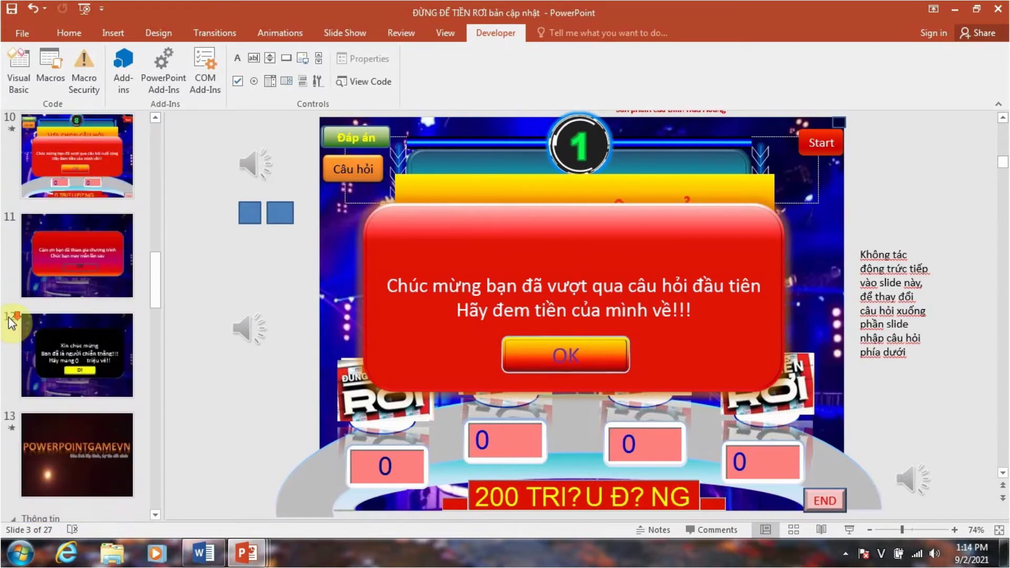
{"action": "scroll", "coordinate": [7, 326], "scroll_direction": "down", "scroll_amount": 5}
{"action": "scroll", "coordinate": [11, 322], "scroll_direction": "down", "scroll_amount": 5}
{"action": "left_click", "coordinate": [82, 241]}
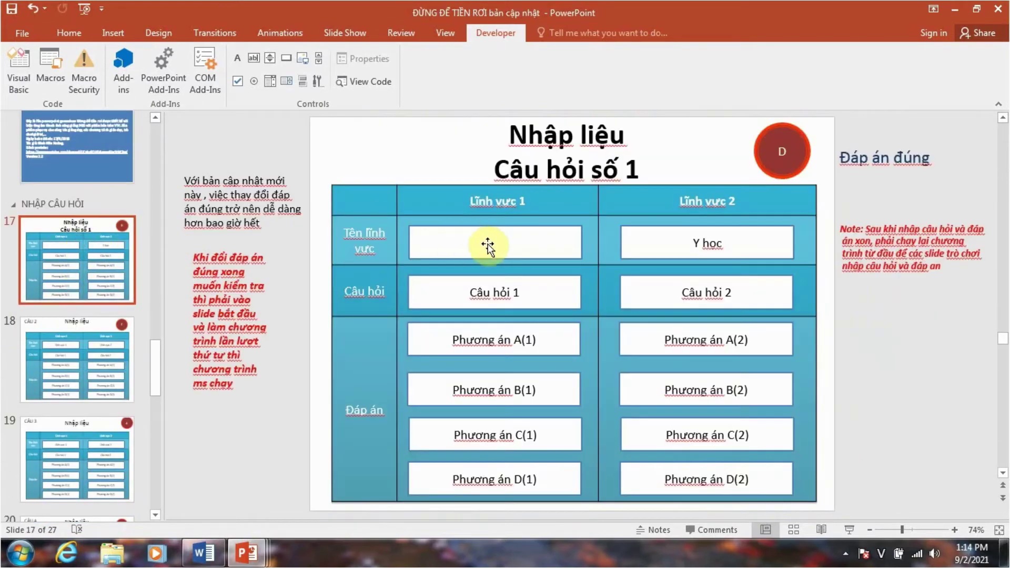
- Enter Tin học as field 1's name and replace Y hoc with Bóng đá
{"action": "left_click", "coordinate": [489, 245]}
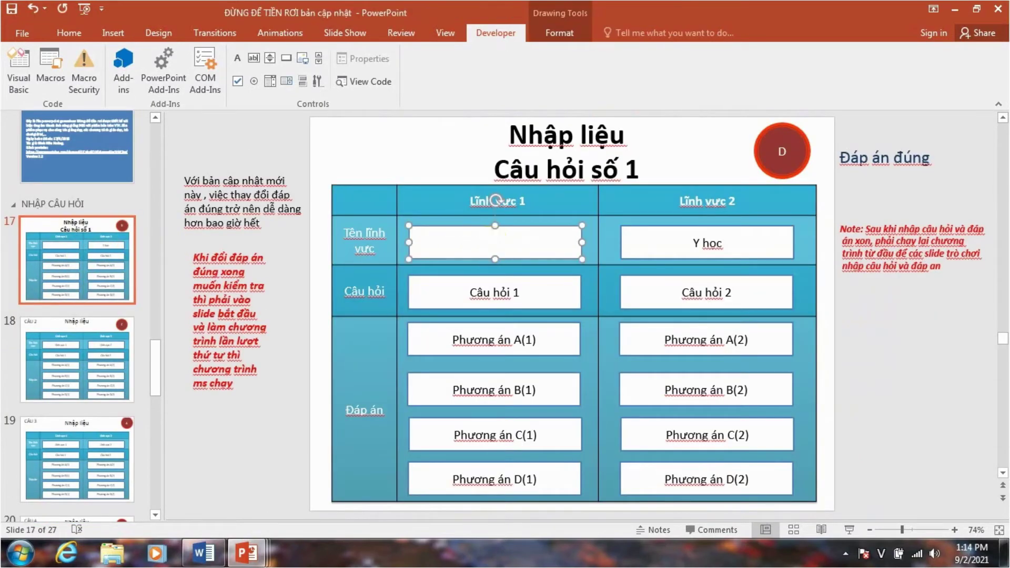
{"action": "type", "text": "Tin học"}
{"action": "left_click", "coordinate": [685, 243]}
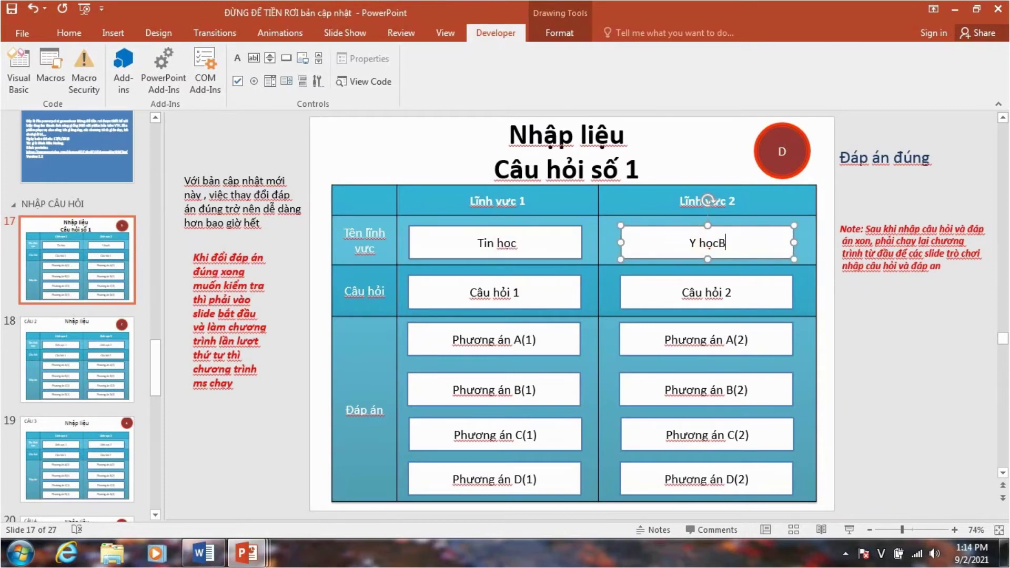
{"action": "key", "text": "BackSpace"}
{"action": "key", "text": "BackSpace"}
{"action": "key", "text": "BackSpace"}
{"action": "key", "text": "BackSpace"}
{"action": "key", "text": "BackSpace"}
{"action": "type", "text": "Bo"}
{"action": "type", "text": " đá"}
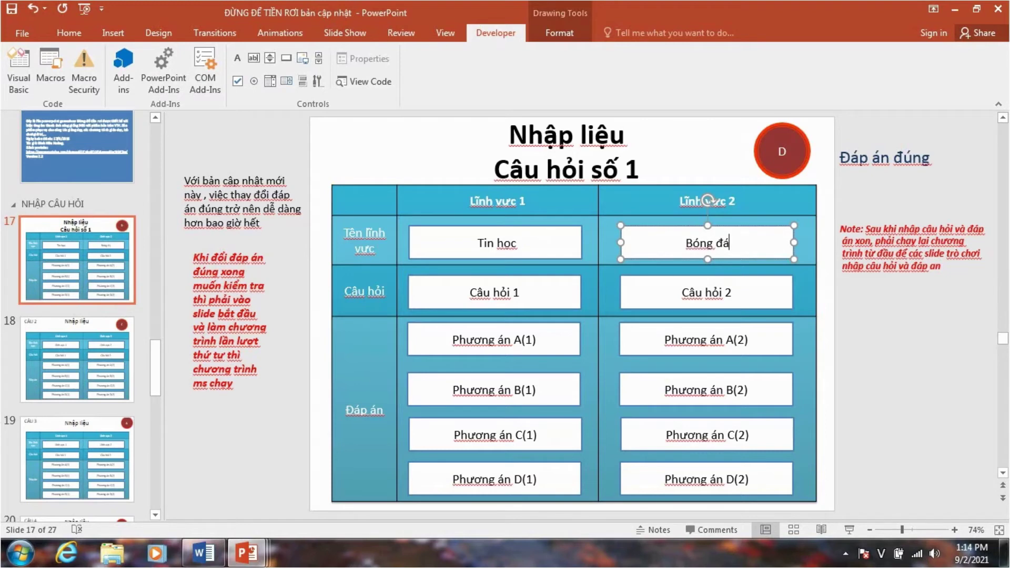
{"action": "left_click", "coordinate": [9, 258]}
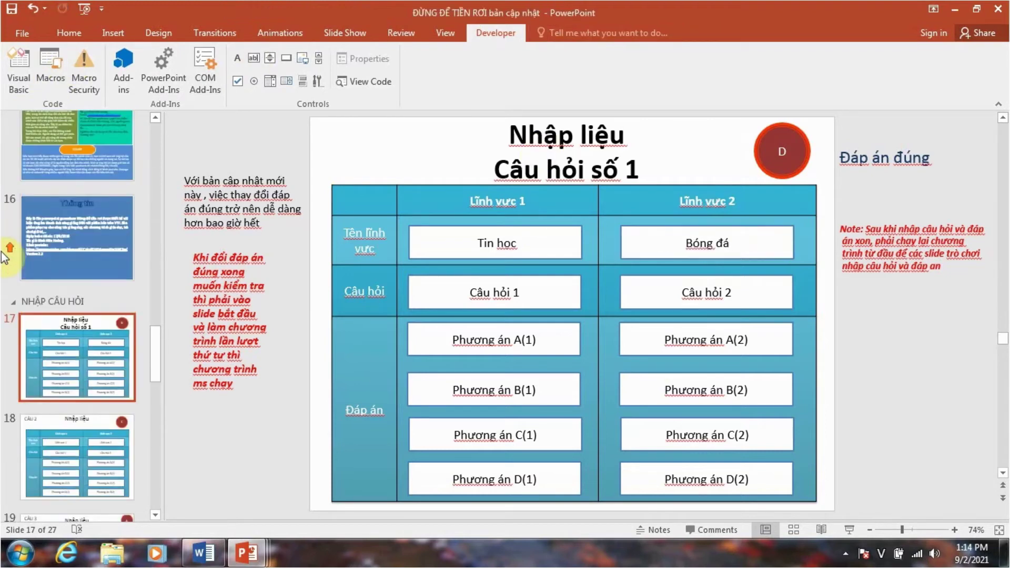
- Run the nhaplieu macro from slide 17
{"action": "left_click", "coordinate": [44, 279]}
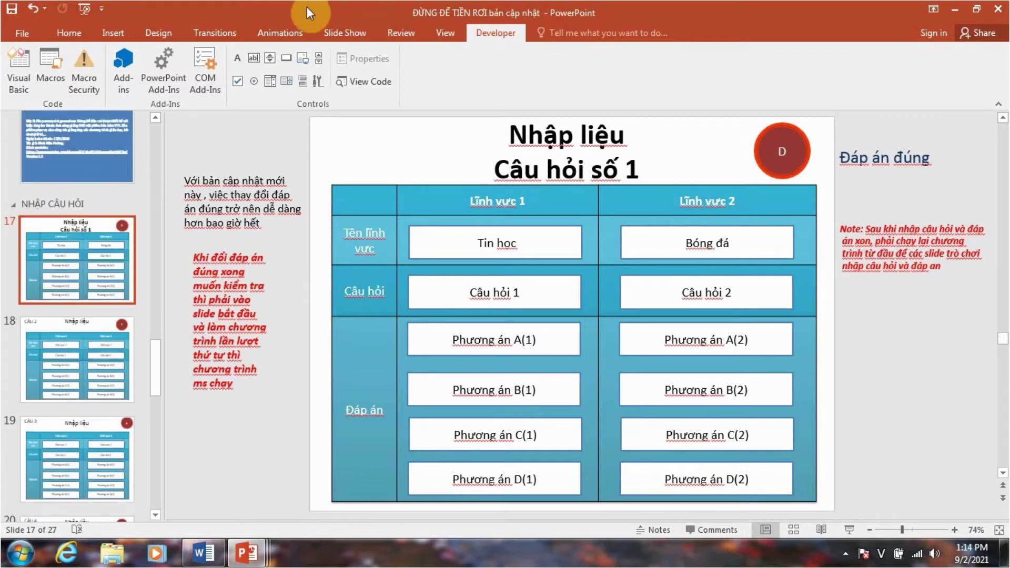
{"action": "left_click", "coordinate": [49, 67]}
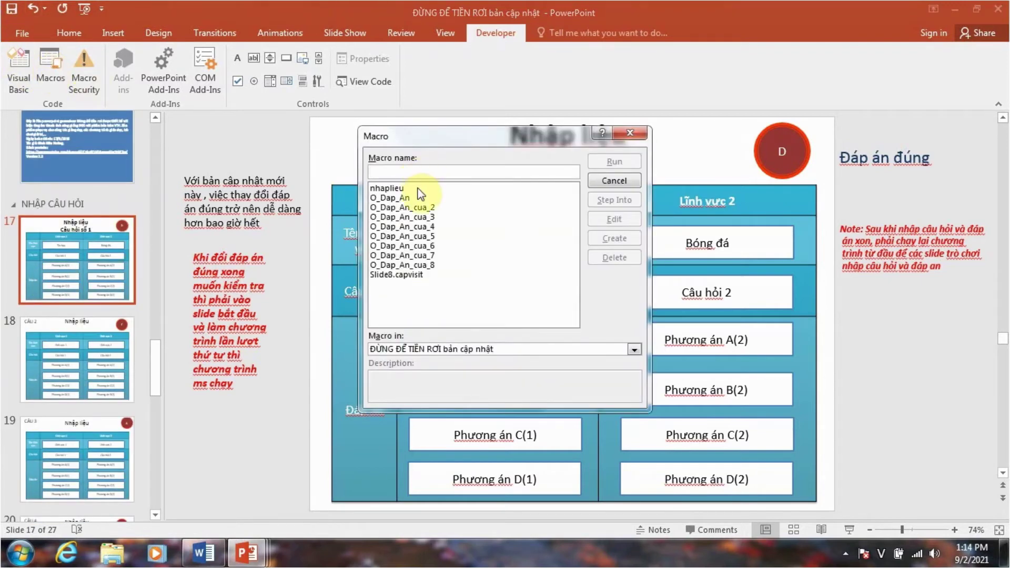
{"action": "left_click", "coordinate": [547, 189]}
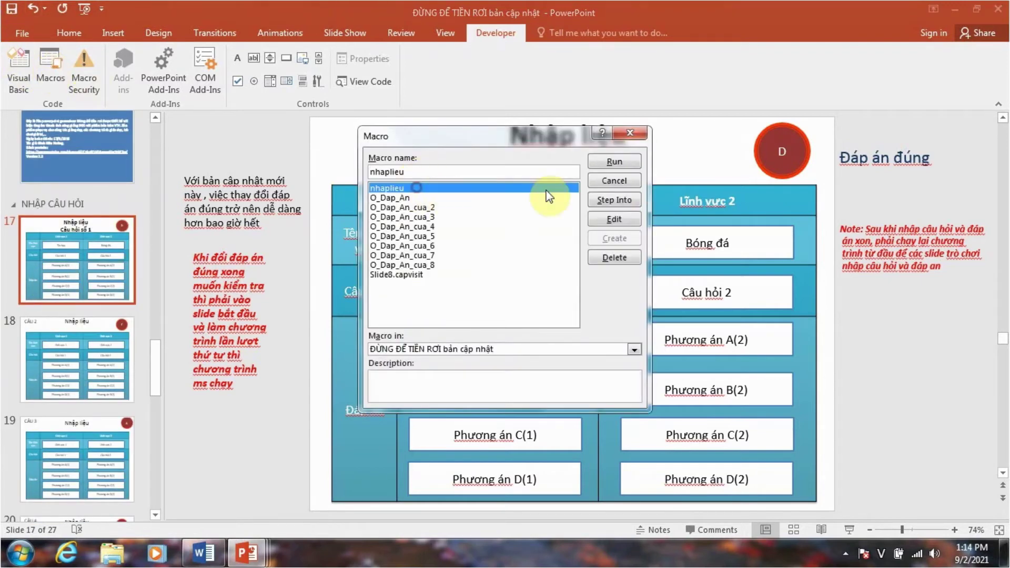
{"action": "left_click", "coordinate": [614, 162]}
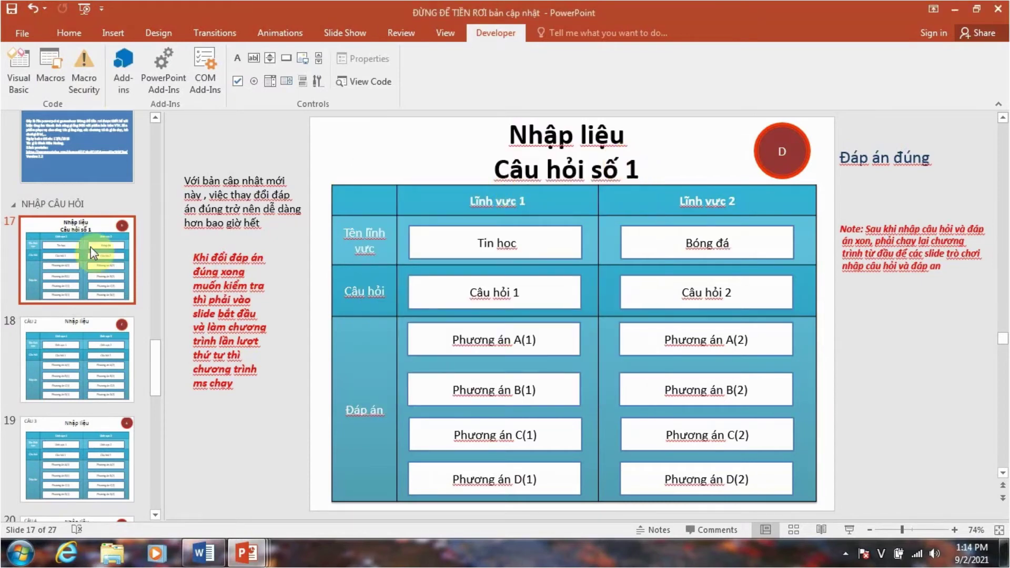
- Play game slide 3 to confirm the choices read Tin học and Bóng đá, then return to slide 17
{"action": "scroll", "coordinate": [40, 299], "scroll_direction": "up", "scroll_amount": 10}
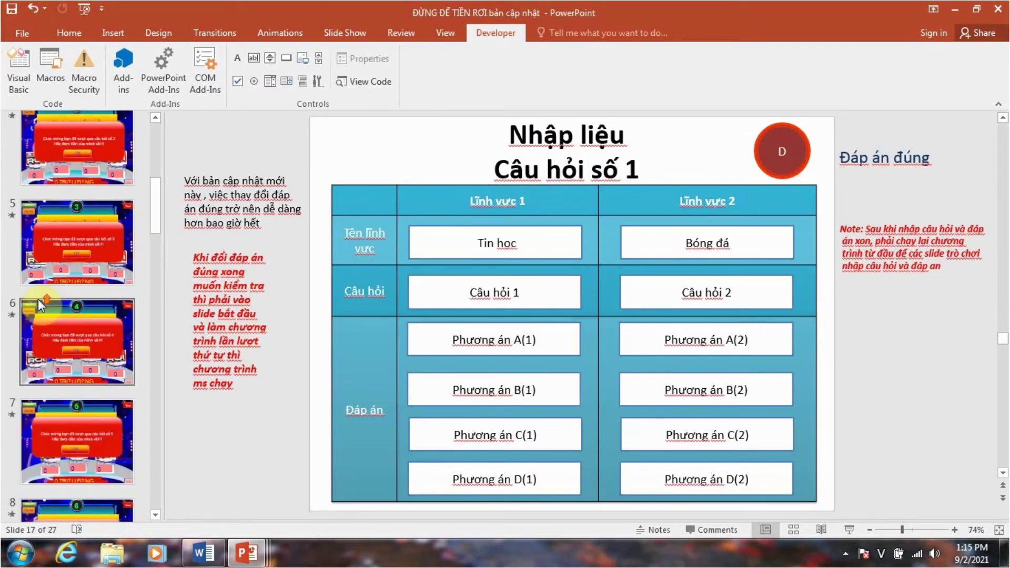
{"action": "scroll", "coordinate": [38, 303], "scroll_direction": "up", "scroll_amount": 3}
{"action": "scroll", "coordinate": [38, 298], "scroll_direction": "up", "scroll_amount": 1}
{"action": "left_click", "coordinate": [52, 288]}
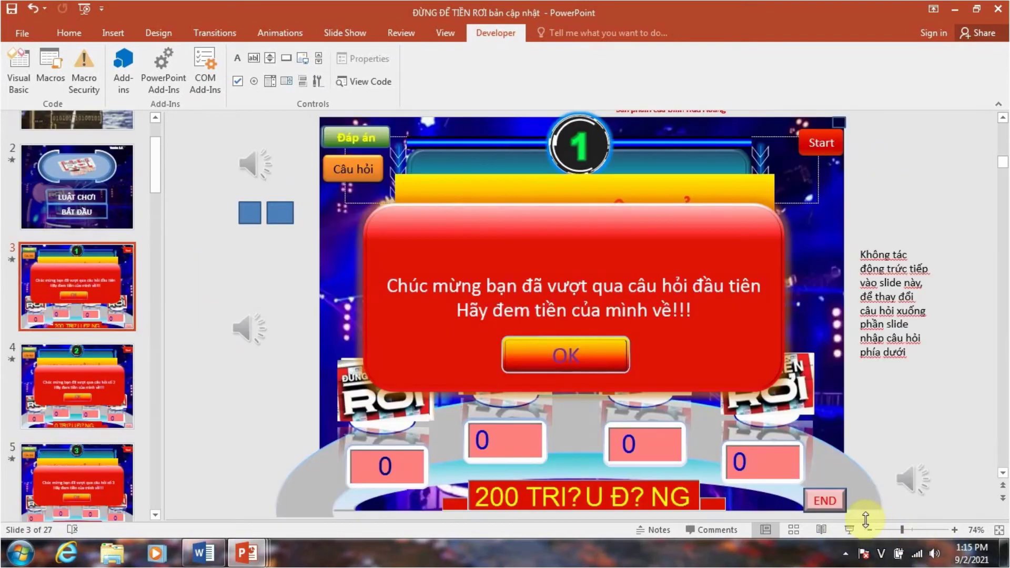
{"action": "left_click", "coordinate": [855, 530]}
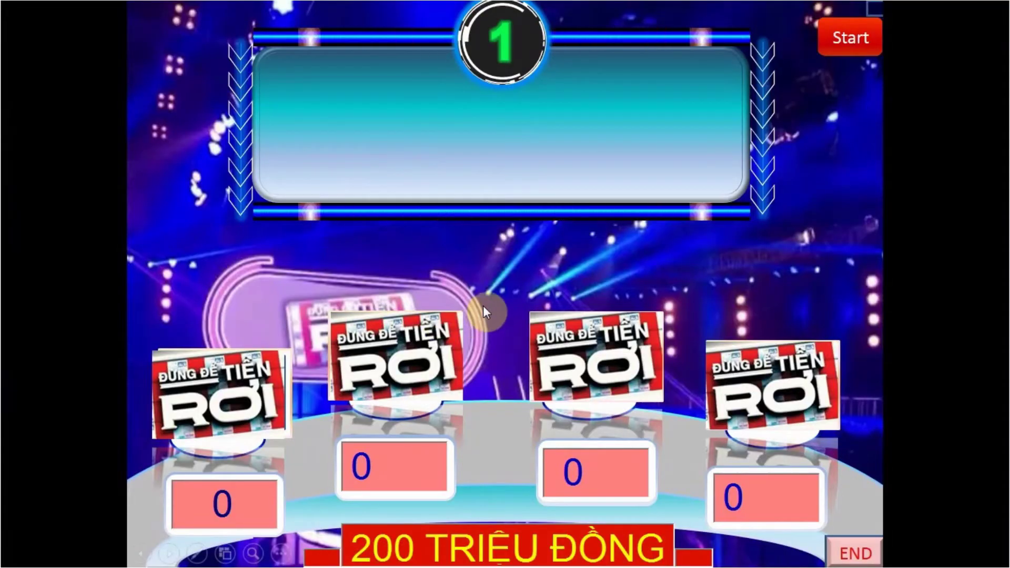
{"action": "left_click", "coordinate": [483, 306]}
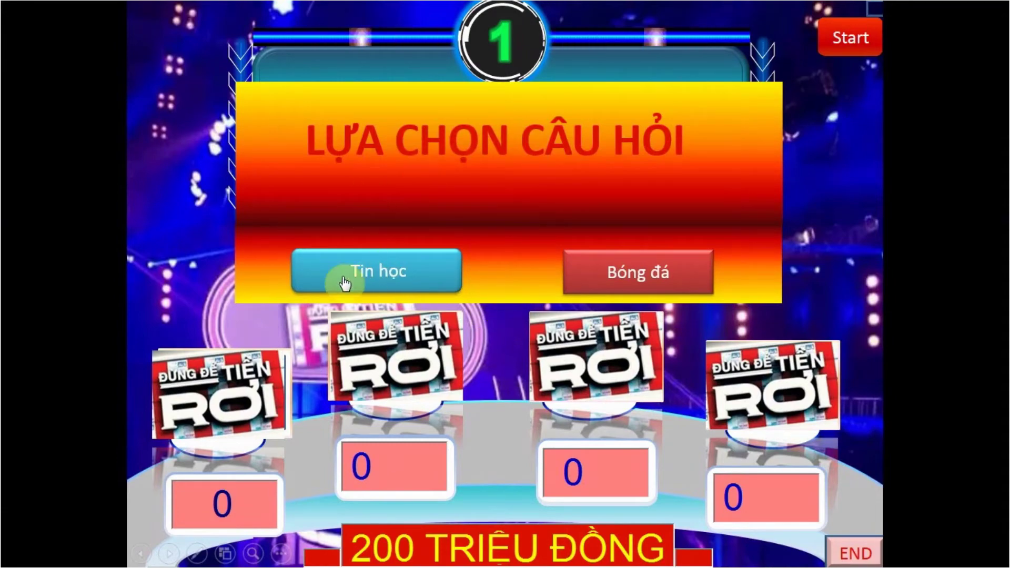
{"action": "key", "text": "Escape"}
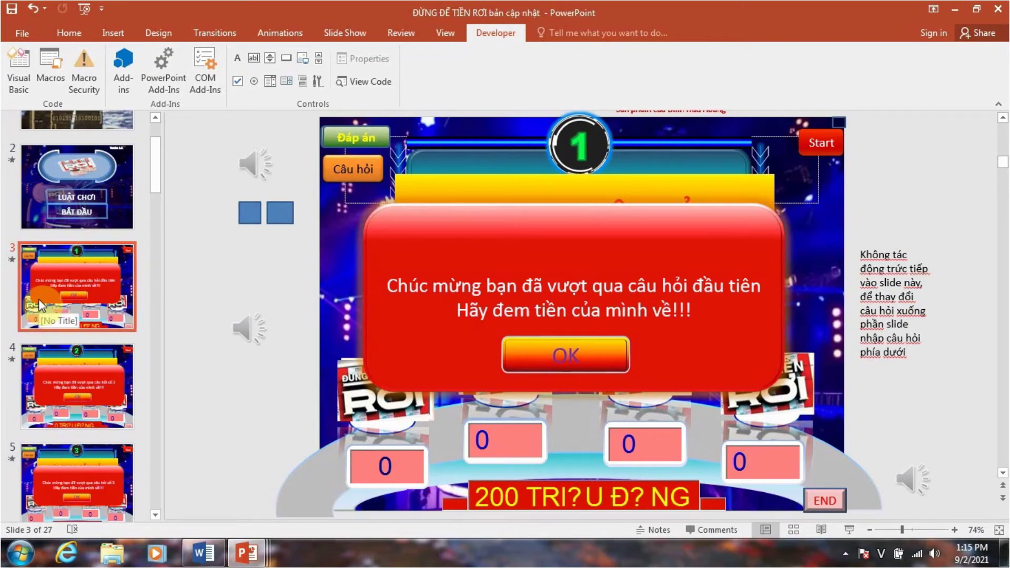
{"action": "scroll", "coordinate": [6, 408], "scroll_direction": "down", "scroll_amount": 3}
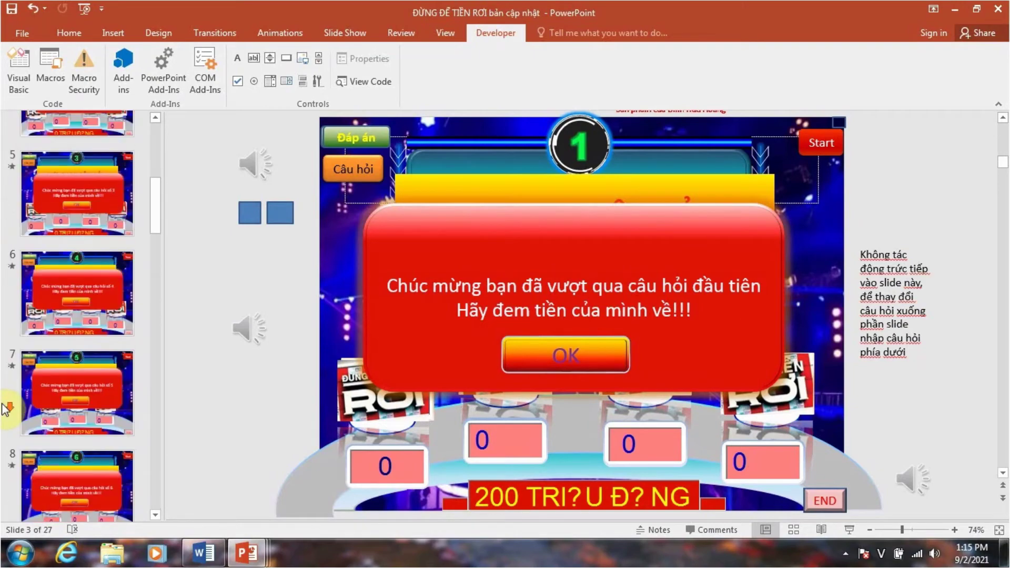
{"action": "scroll", "coordinate": [7, 407], "scroll_direction": "down", "scroll_amount": 3}
{"action": "scroll", "coordinate": [7, 408], "scroll_direction": "down", "scroll_amount": 3}
{"action": "scroll", "coordinate": [6, 407], "scroll_direction": "down", "scroll_amount": 3}
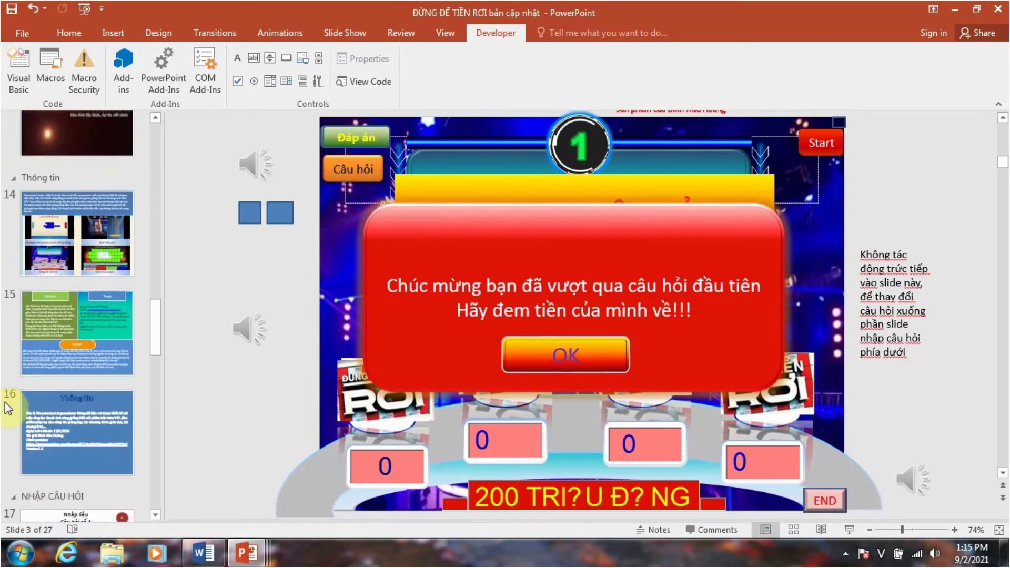
{"action": "scroll", "coordinate": [7, 405], "scroll_direction": "down", "scroll_amount": 3}
- Open the nhaplieu macro's code for editing from slide 17
{"action": "left_click", "coordinate": [90, 271]}
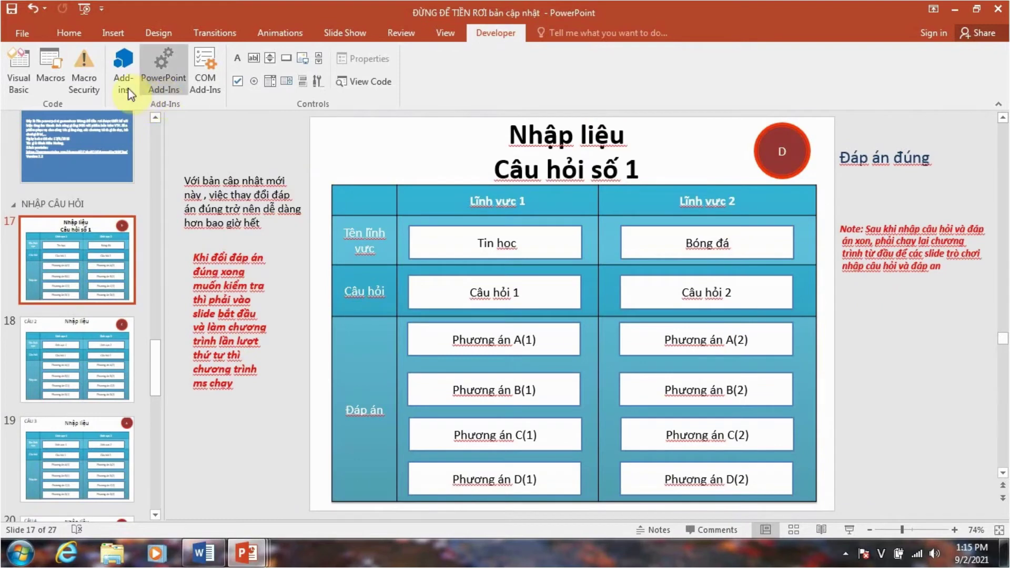
{"action": "left_click", "coordinate": [55, 70]}
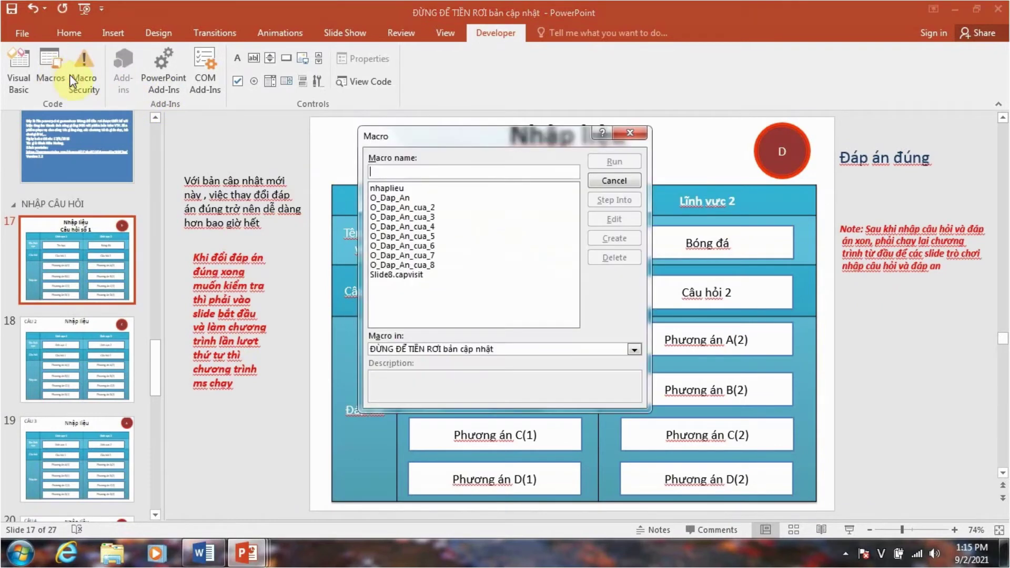
{"action": "left_click", "coordinate": [411, 188]}
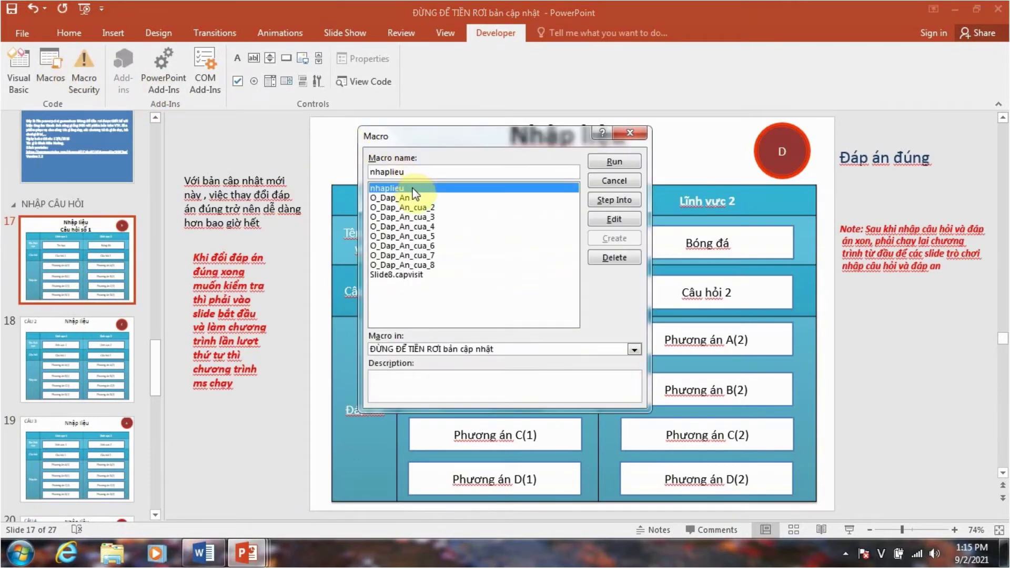
{"action": "left_click", "coordinate": [596, 220]}
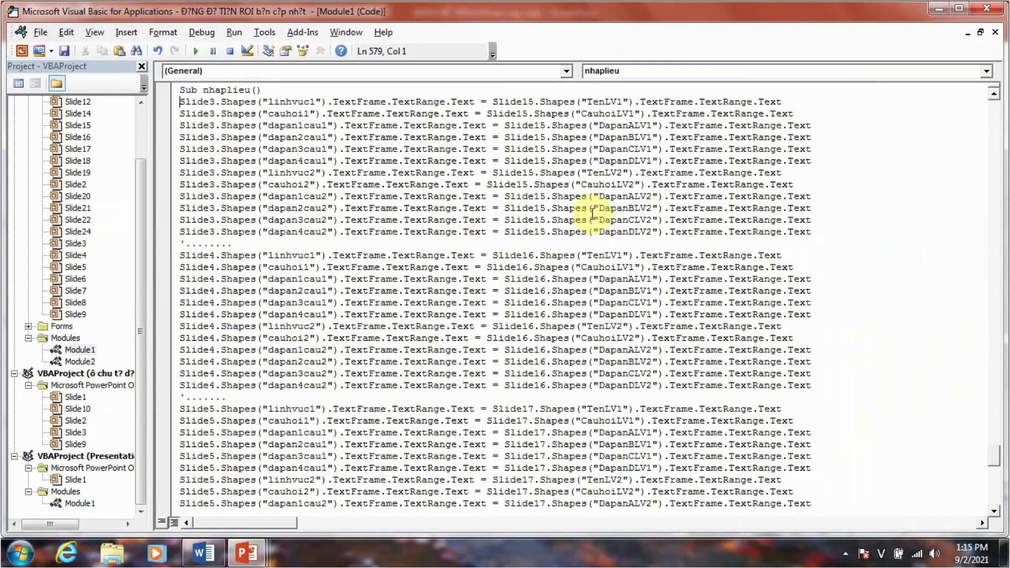
- Scroll through the nhaplieu code, highlighting the source text and the linhvuc1 target shape
{"action": "scroll", "coordinate": [297, 166], "scroll_direction": "down", "scroll_amount": 7}
{"action": "scroll", "coordinate": [296, 166], "scroll_direction": "down", "scroll_amount": 7}
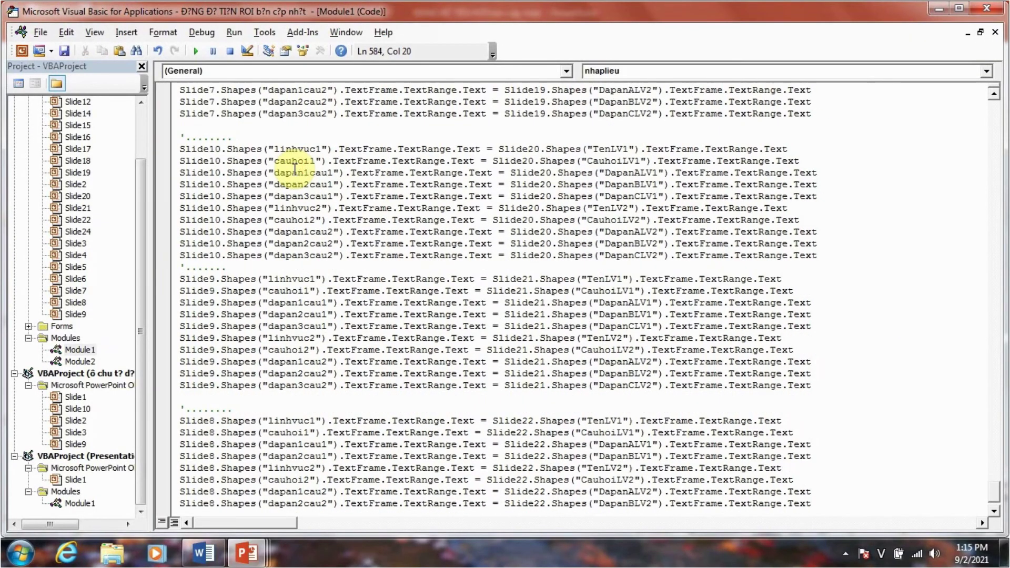
{"action": "scroll", "coordinate": [298, 165], "scroll_direction": "up", "scroll_amount": 9}
{"action": "scroll", "coordinate": [299, 165], "scroll_direction": "up", "scroll_amount": 7}
{"action": "scroll", "coordinate": [300, 166], "scroll_direction": "up", "scroll_amount": 10}
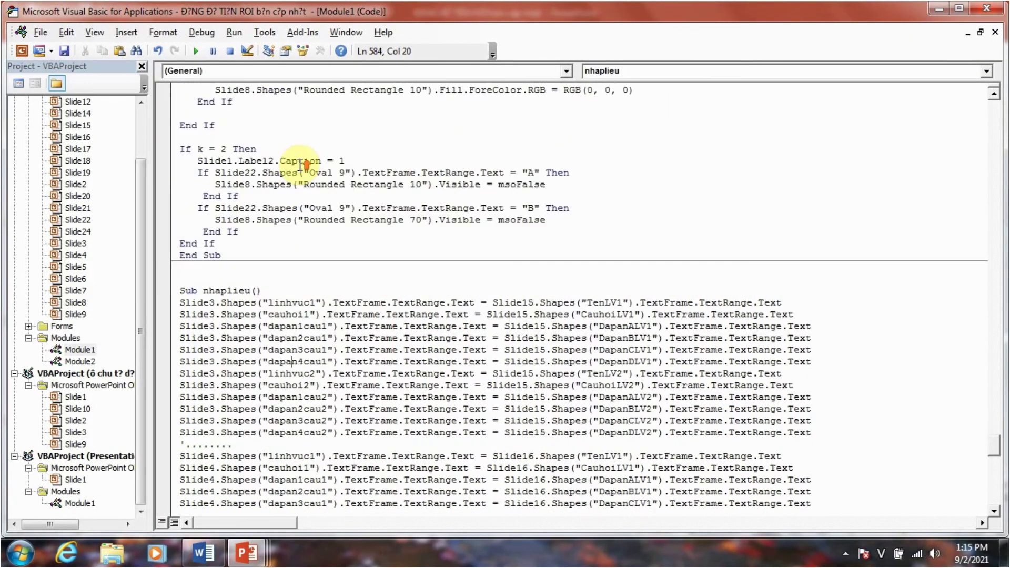
{"action": "left_click_drag", "start_coordinate": [798, 298], "coordinate": [686, 303]}
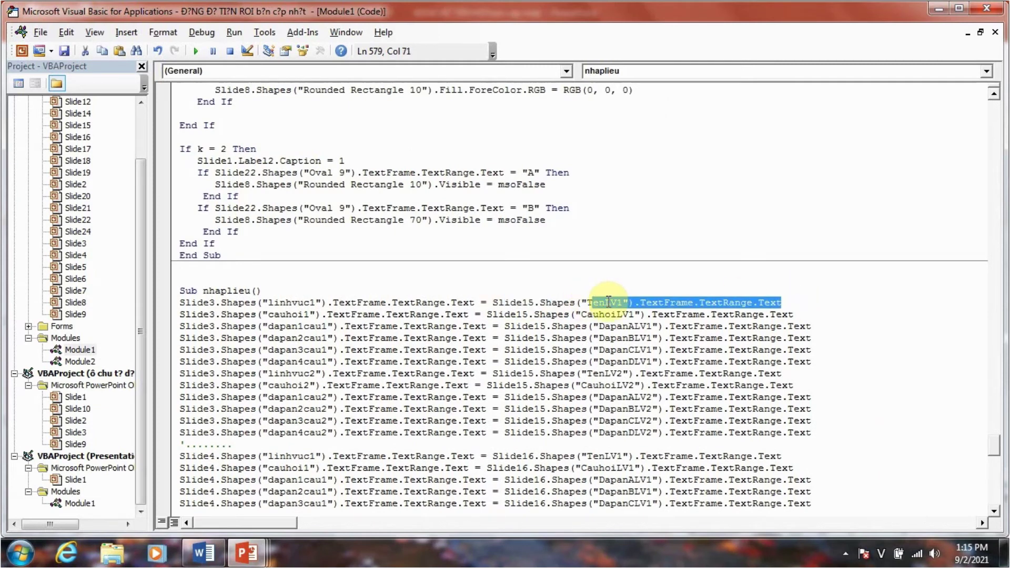
{"action": "left_click", "coordinate": [304, 303]}
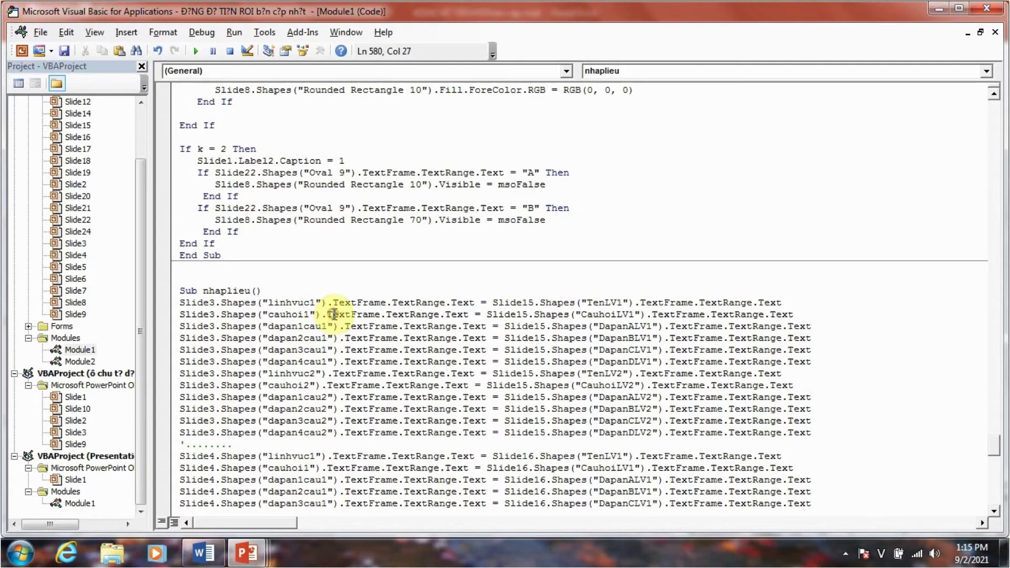
{"action": "scroll", "coordinate": [335, 314], "scroll_direction": "down", "scroll_amount": 4}
{"action": "scroll", "coordinate": [336, 315], "scroll_direction": "down", "scroll_amount": 5}
{"action": "scroll", "coordinate": [338, 319], "scroll_direction": "down", "scroll_amount": 5}
{"action": "scroll", "coordinate": [341, 322], "scroll_direction": "down", "scroll_amount": 6}
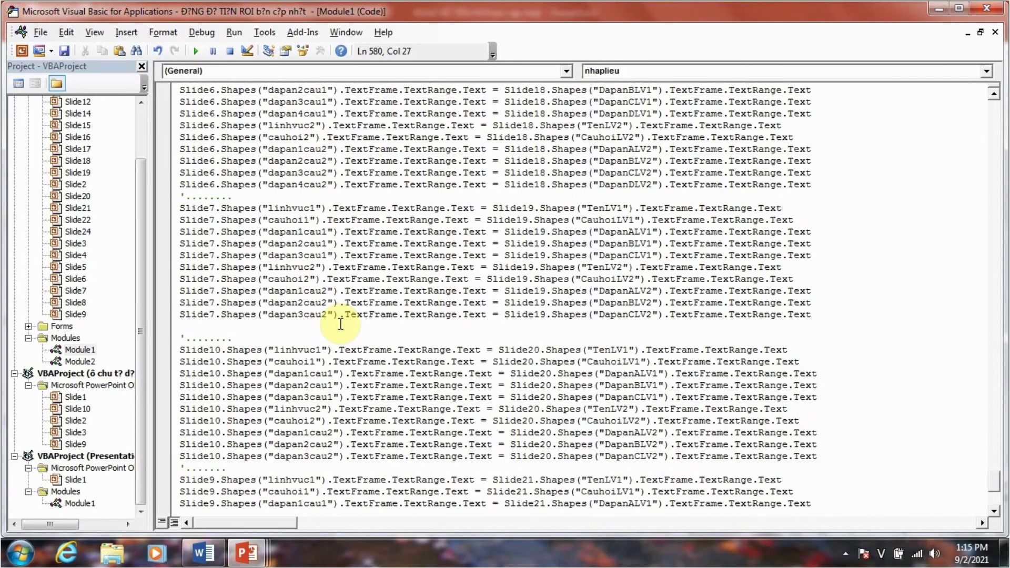
{"action": "scroll", "coordinate": [340, 323], "scroll_direction": "down", "scroll_amount": 7}
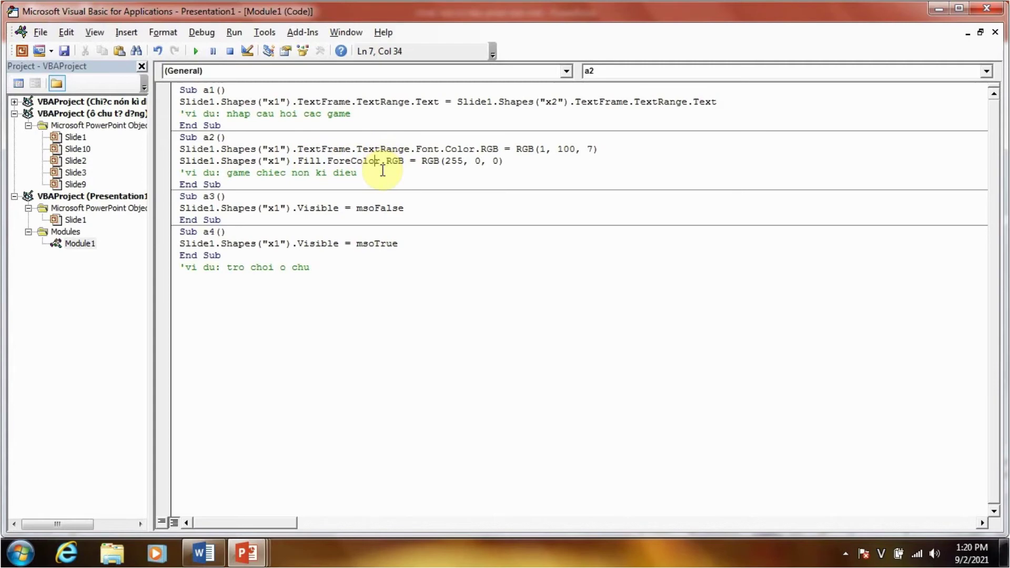
{"action": "mouse_move", "coordinate": [246, 552]}
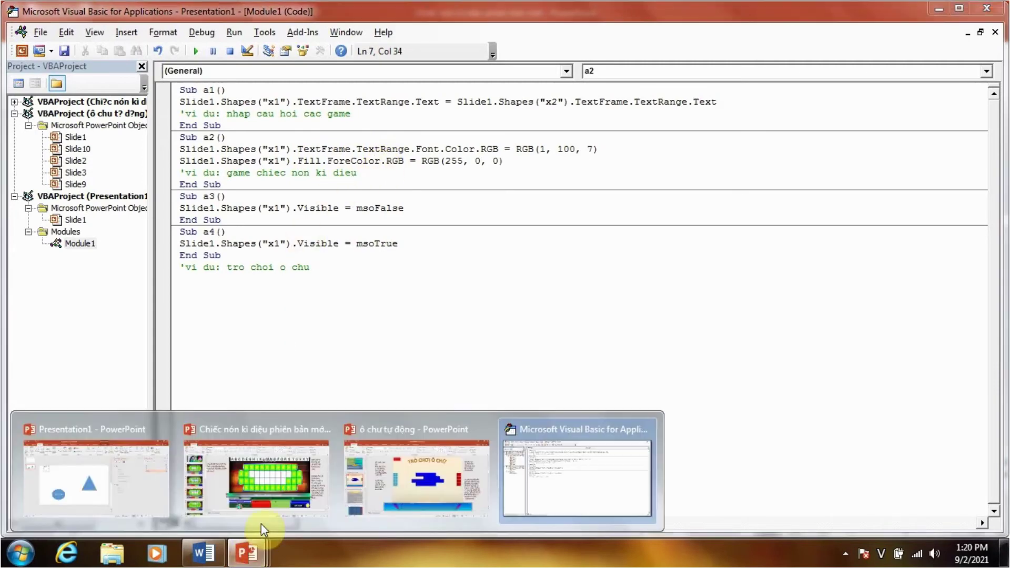
- Bring up 'Chiếc nón kì diệu phiên bản mới' and play its VÒNG 1 board full screen
{"action": "left_click", "coordinate": [252, 507]}
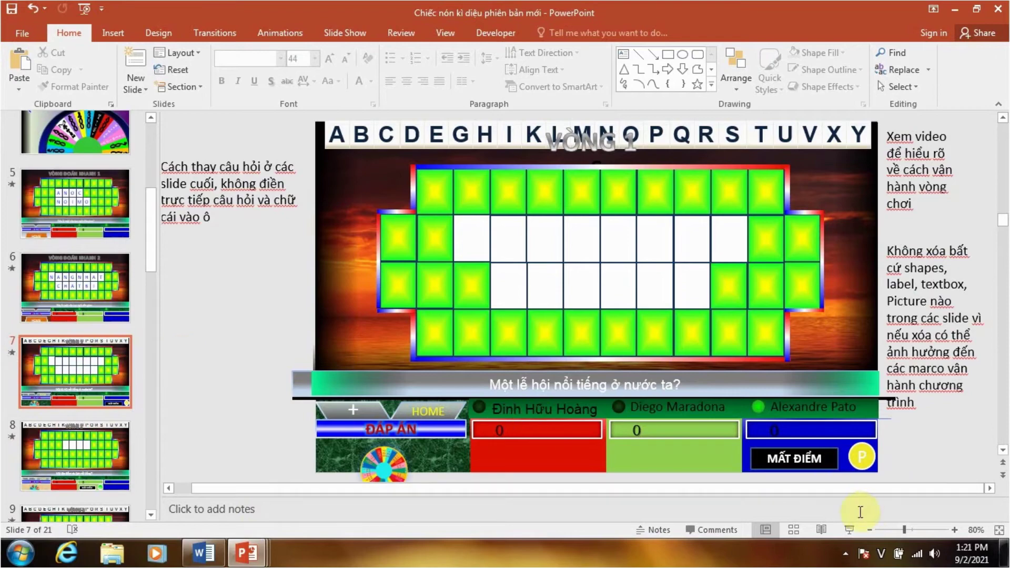
{"action": "left_click", "coordinate": [849, 529]}
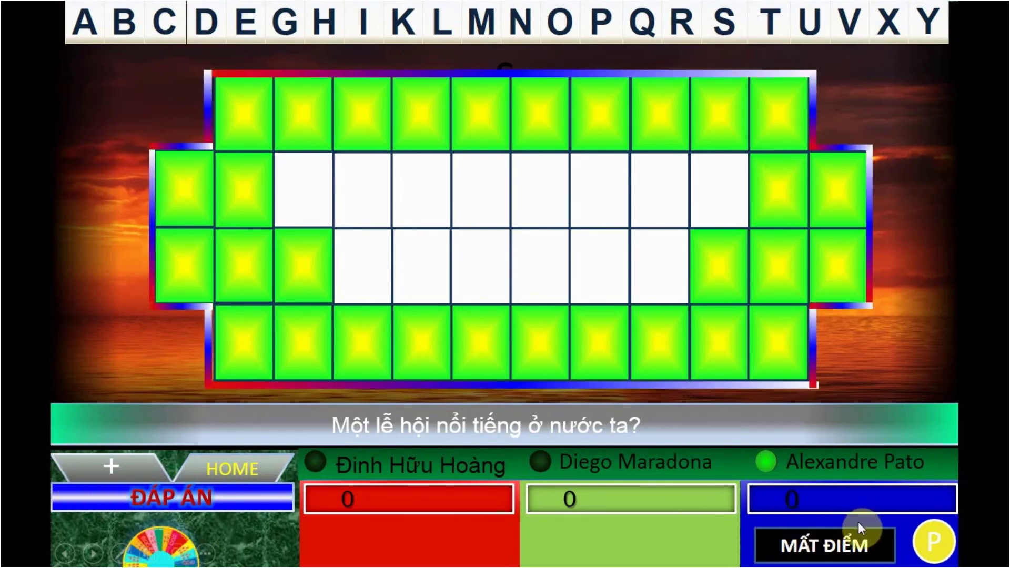
- Alternate between letter board and spin wheel, passing the turn twice, then return to the VBA editor
{"action": "left_click", "coordinate": [155, 532]}
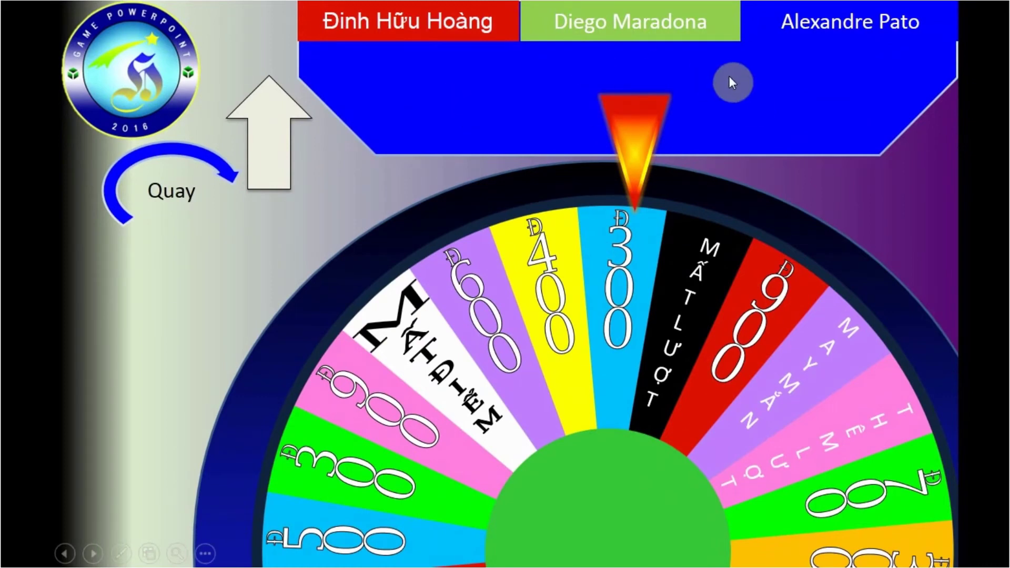
{"action": "left_click", "coordinate": [276, 115]}
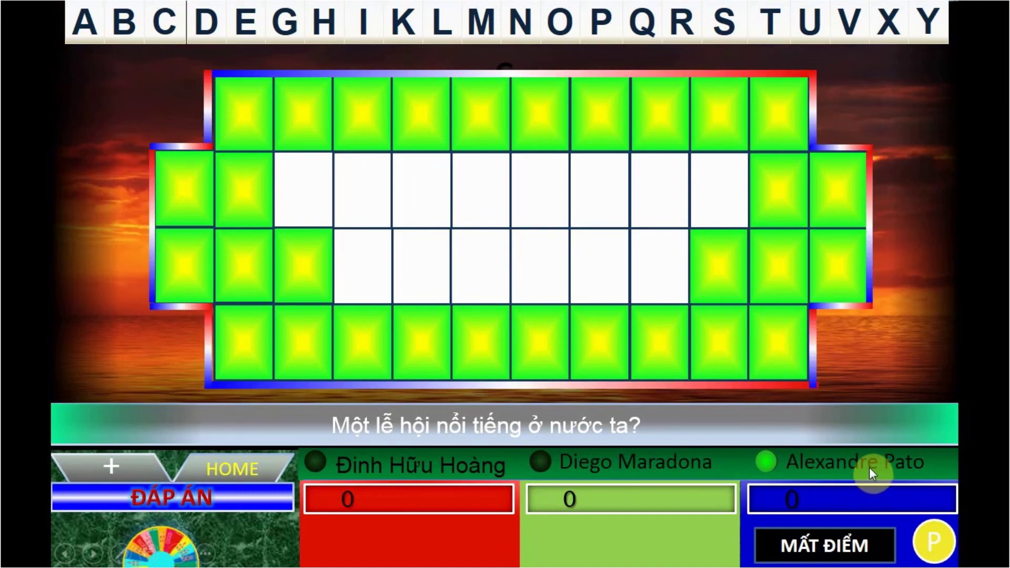
{"action": "left_click", "coordinate": [939, 544]}
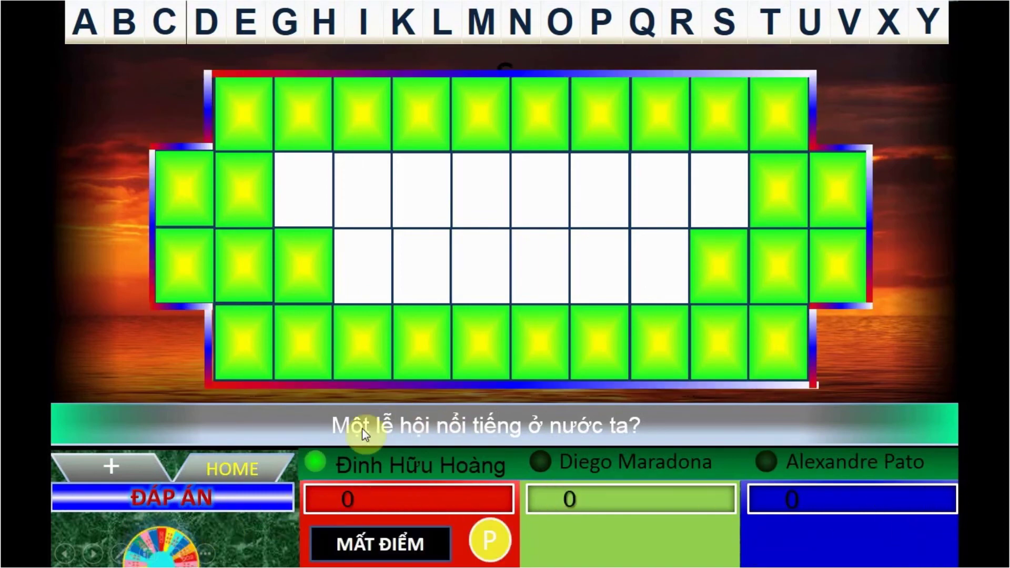
{"action": "left_click", "coordinate": [161, 531]}
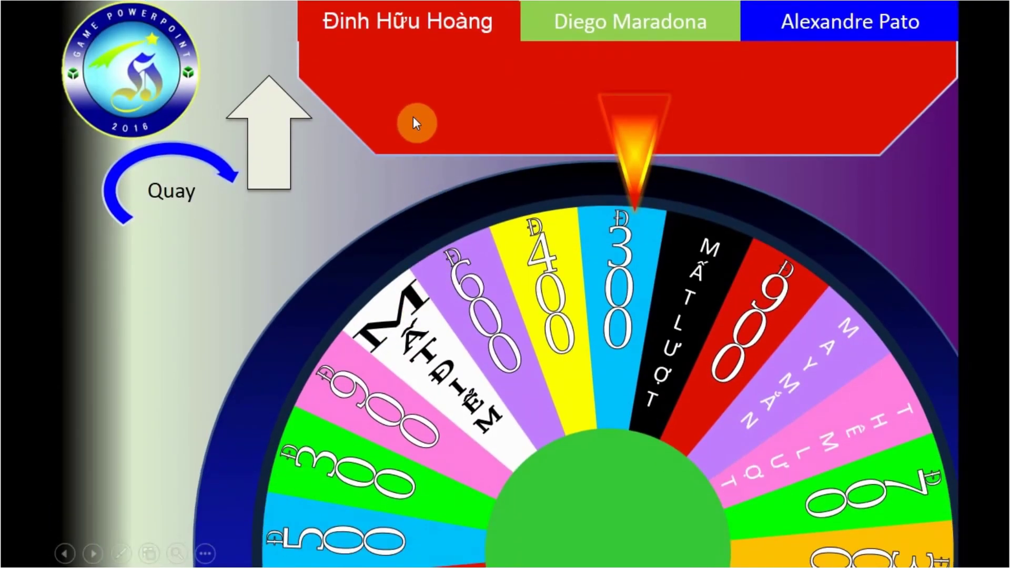
{"action": "left_click", "coordinate": [274, 132]}
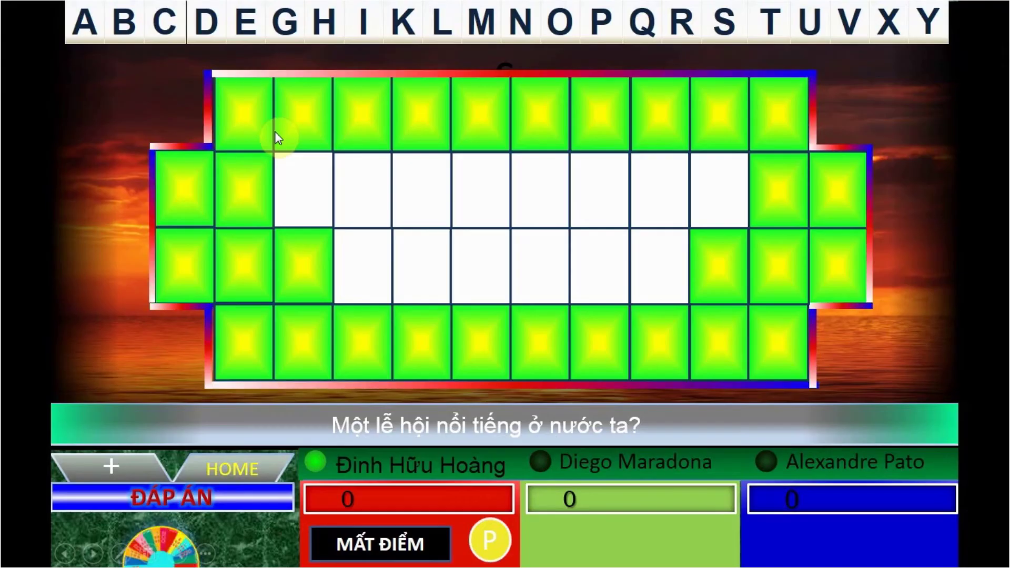
{"action": "left_click", "coordinate": [481, 544]}
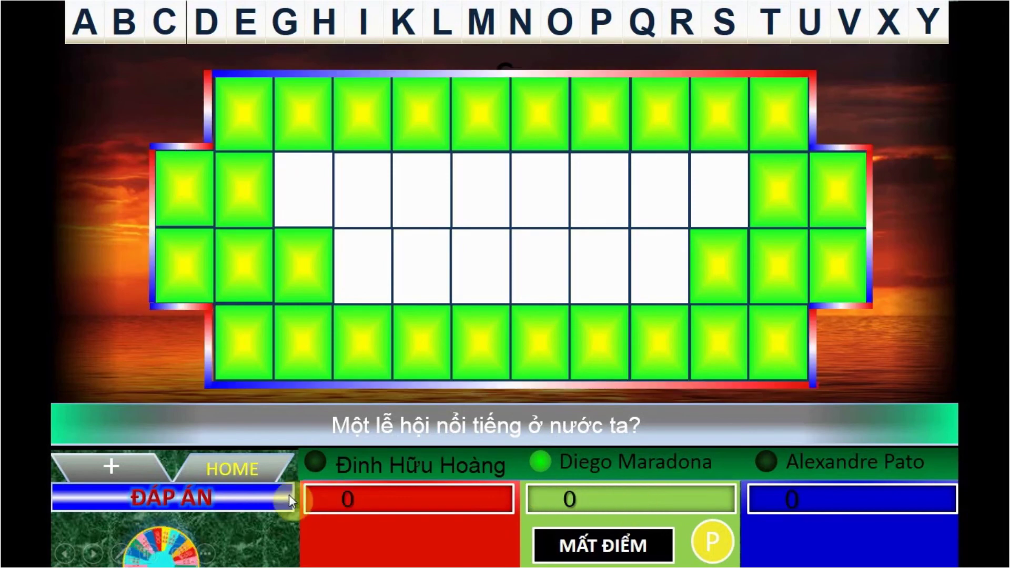
{"action": "left_click", "coordinate": [165, 532]}
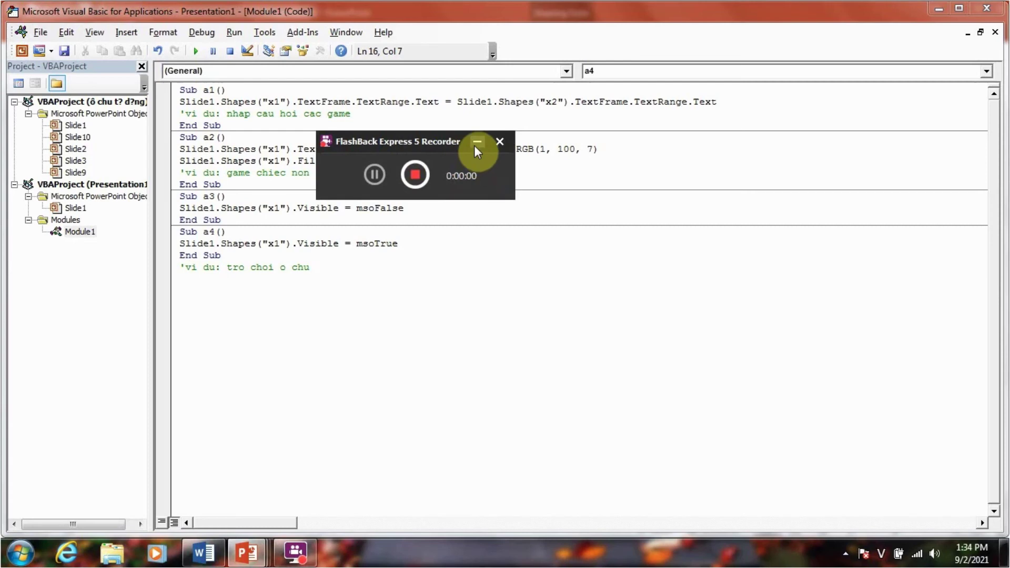
{"action": "left_click", "coordinate": [475, 145]}
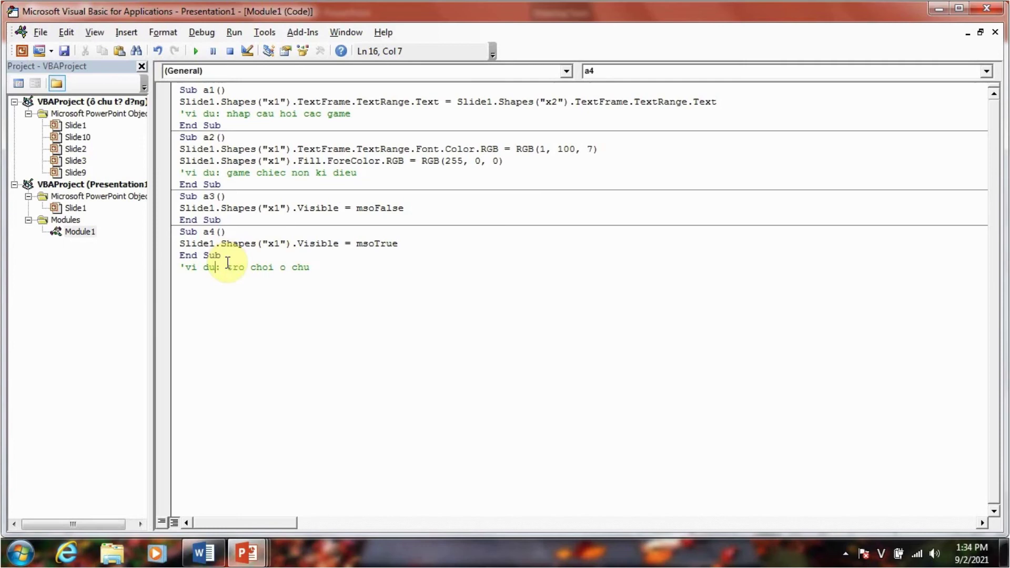
- Switch to the ô chữ tự động presentation, shift row 9's empty box one cell left, then glance at slide 4
{"action": "left_click", "coordinate": [246, 552]}
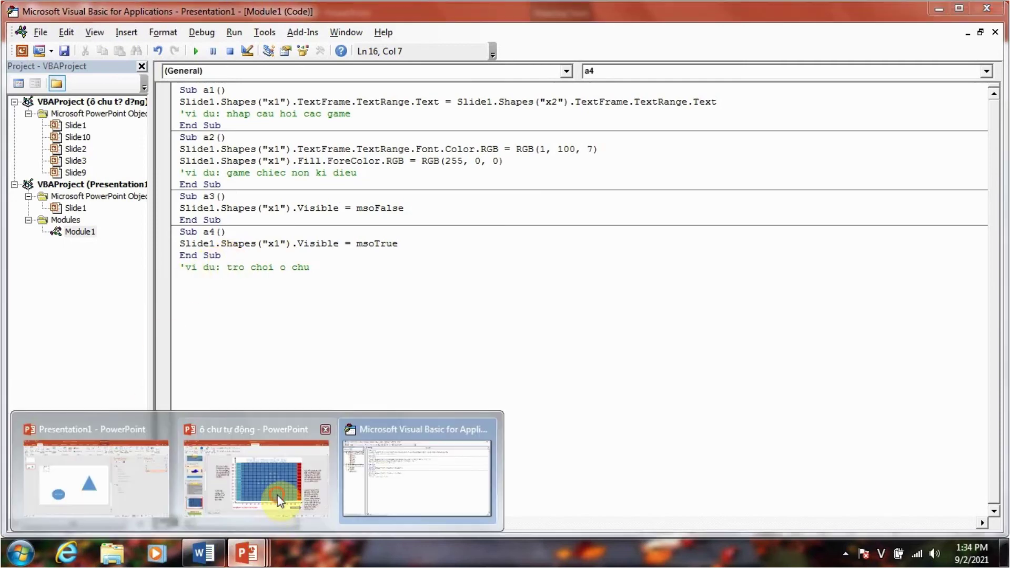
{"action": "left_click", "coordinate": [276, 494]}
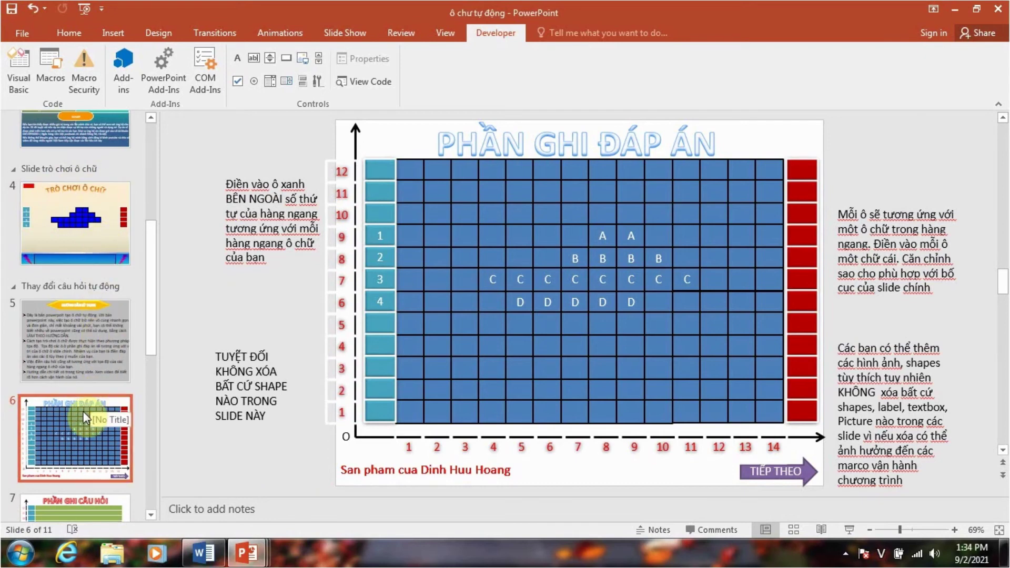
{"action": "left_click", "coordinate": [582, 237]}
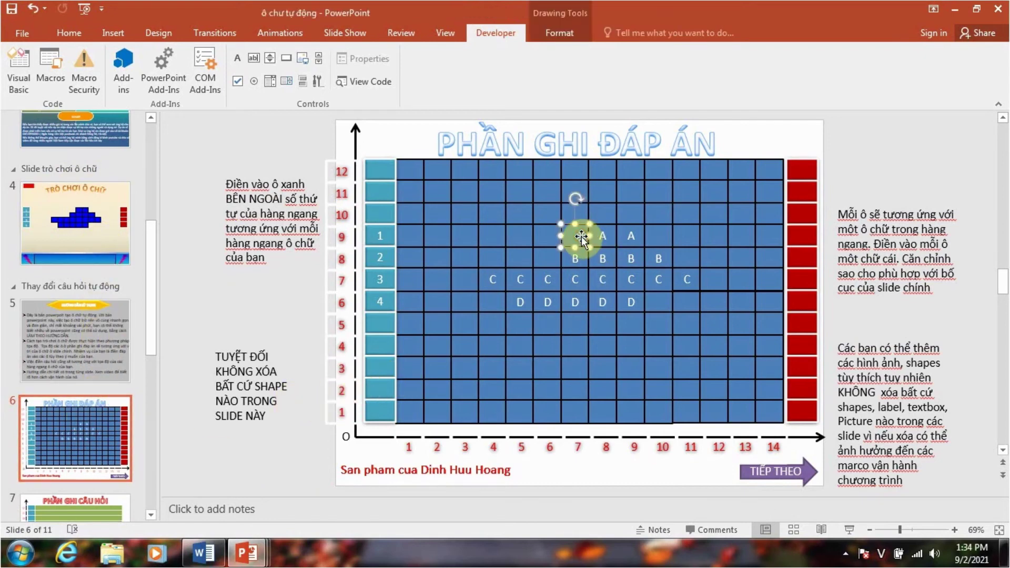
{"action": "left_click_drag", "start_coordinate": [539, 237], "coordinate": [542, 237]}
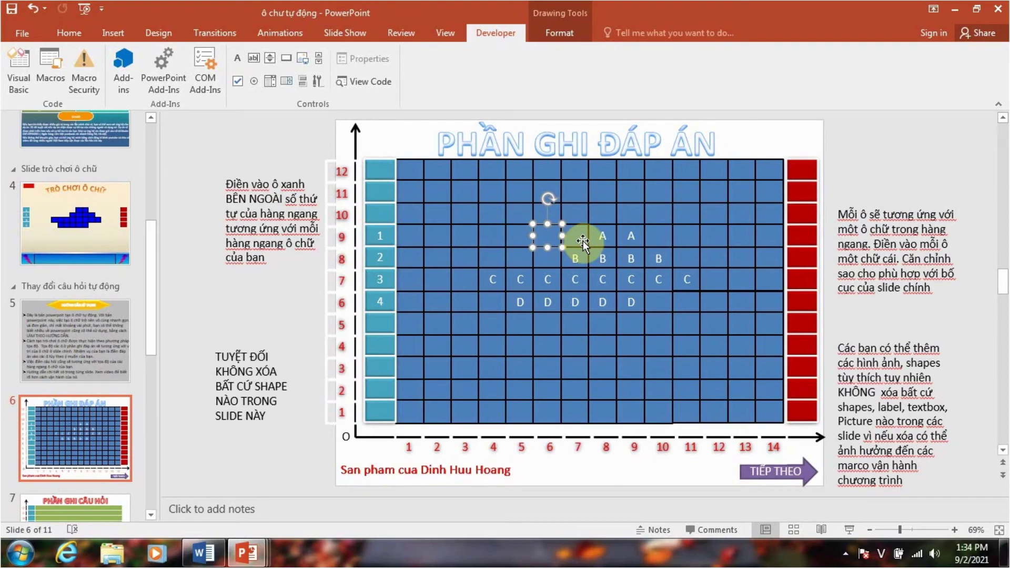
{"action": "left_click", "coordinate": [75, 224]}
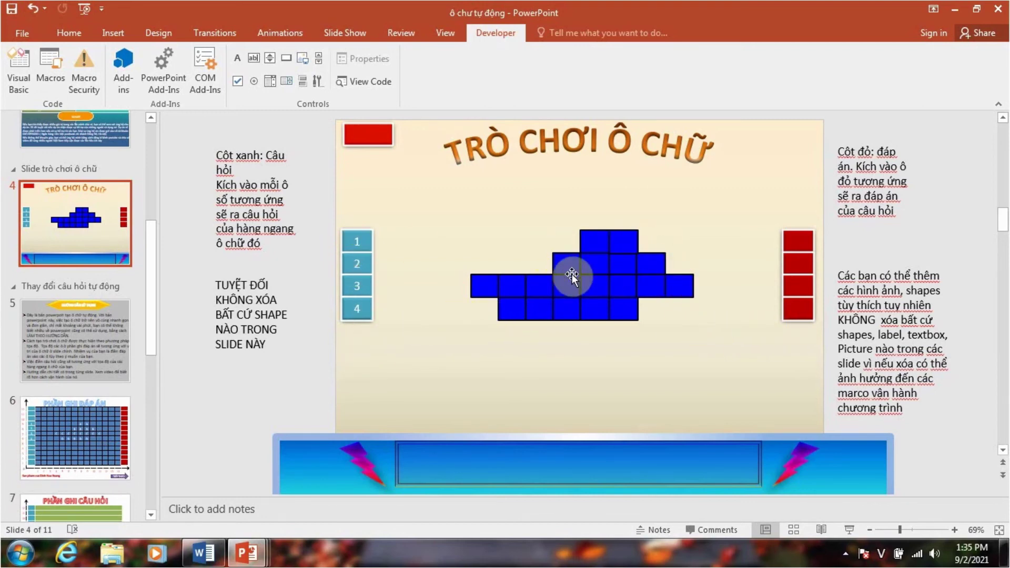
{"action": "left_click", "coordinate": [99, 424]}
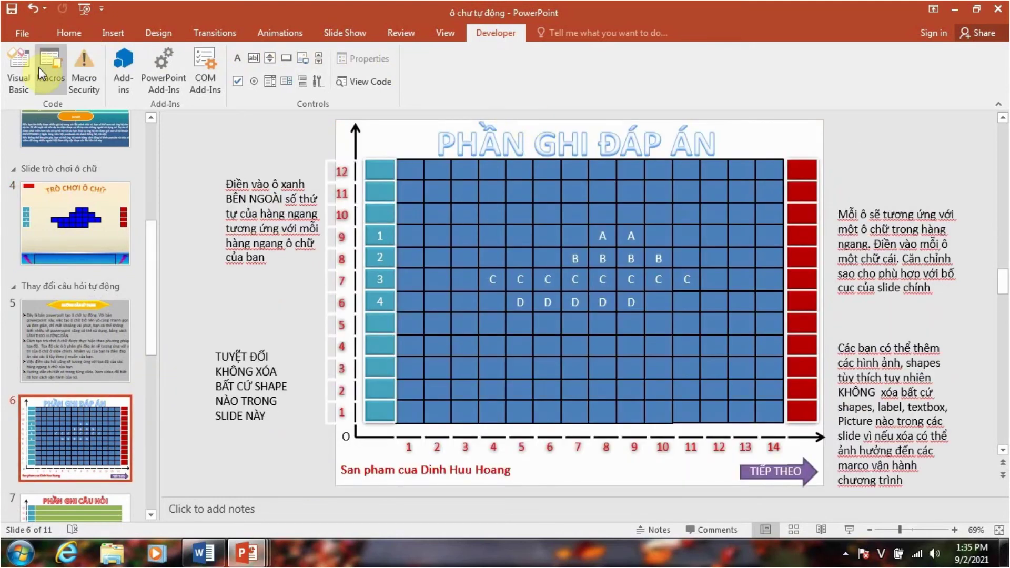
- Open the Slide1.TROCHOIOCHU macro in the VBA editor and scroll down through its code
{"action": "left_click", "coordinate": [39, 67]}
{"action": "left_click", "coordinate": [433, 236]}
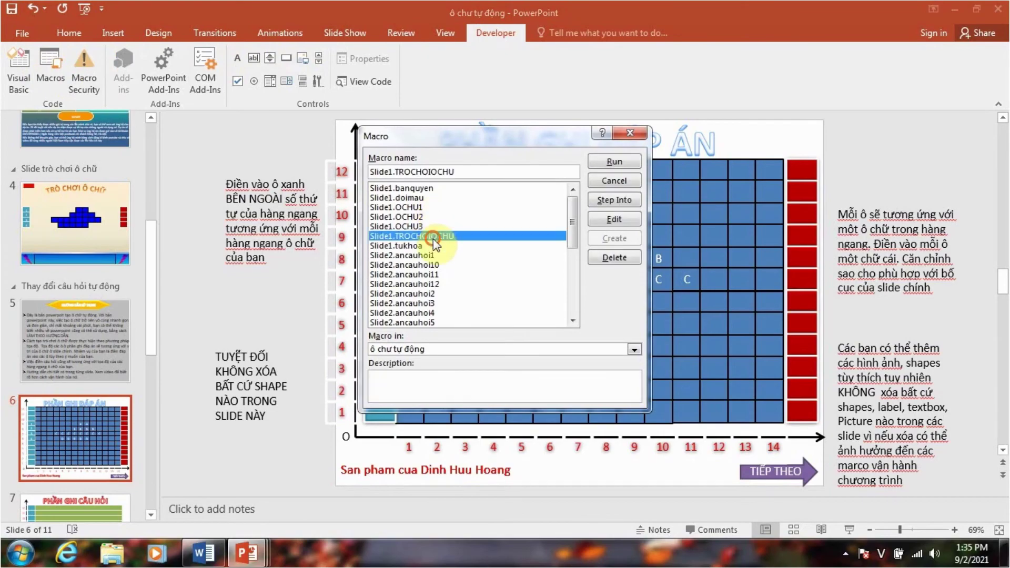
{"action": "left_click", "coordinate": [613, 218]}
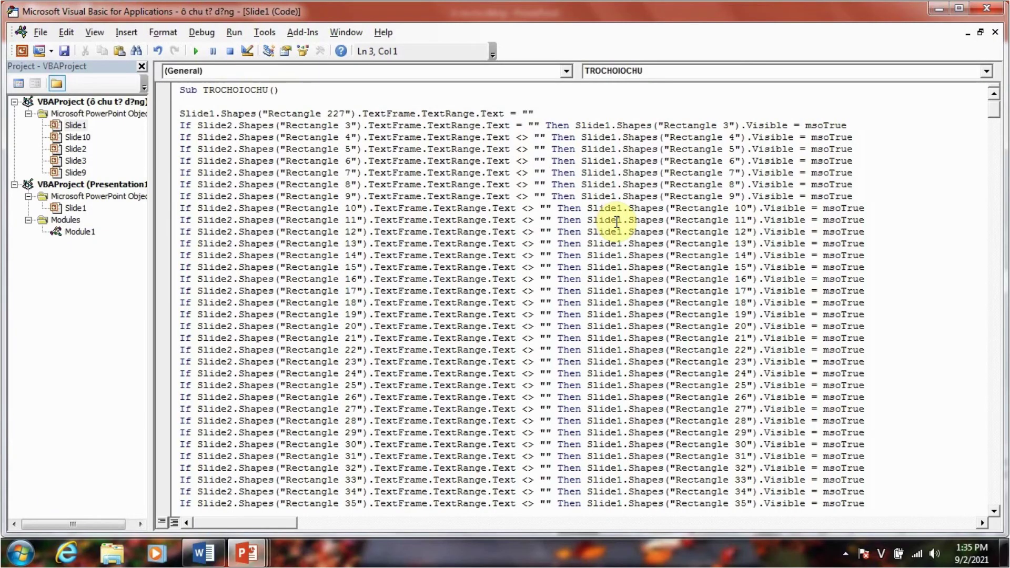
{"action": "scroll", "coordinate": [338, 199], "scroll_direction": "down", "scroll_amount": 4}
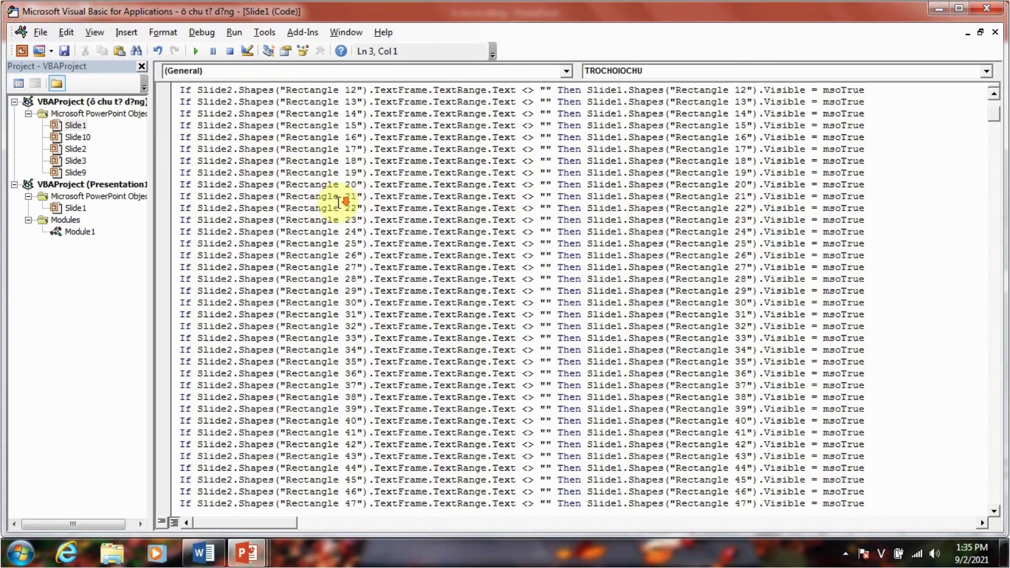
{"action": "scroll", "coordinate": [345, 202], "scroll_direction": "down", "scroll_amount": 9}
{"action": "scroll", "coordinate": [343, 208], "scroll_direction": "down", "scroll_amount": 7}
{"action": "scroll", "coordinate": [343, 207], "scroll_direction": "down", "scroll_amount": 7}
{"action": "scroll", "coordinate": [342, 208], "scroll_direction": "down", "scroll_amount": 7}
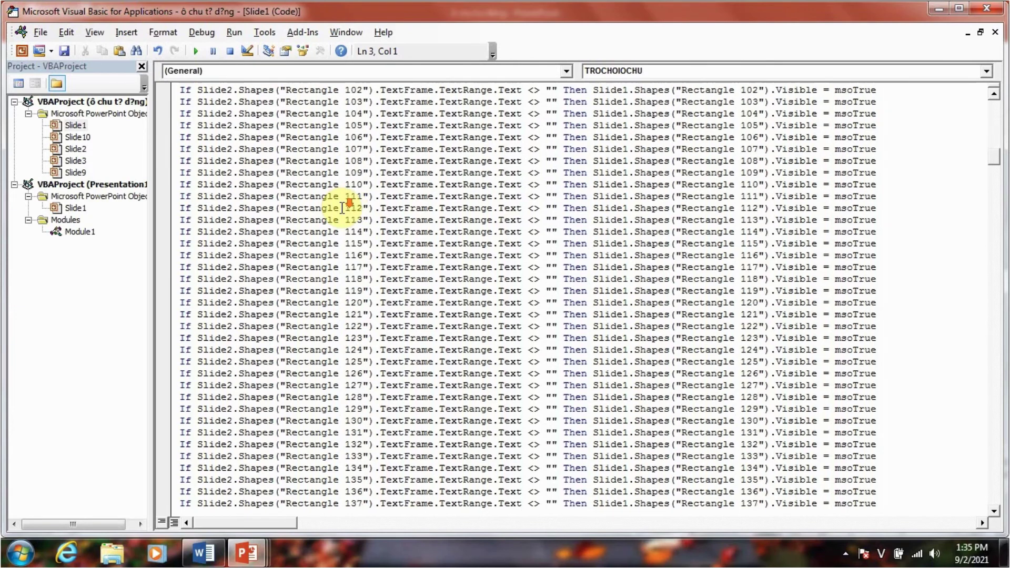
{"action": "scroll", "coordinate": [343, 208], "scroll_direction": "down", "scroll_amount": 7}
{"action": "scroll", "coordinate": [342, 208], "scroll_direction": "down", "scroll_amount": 7}
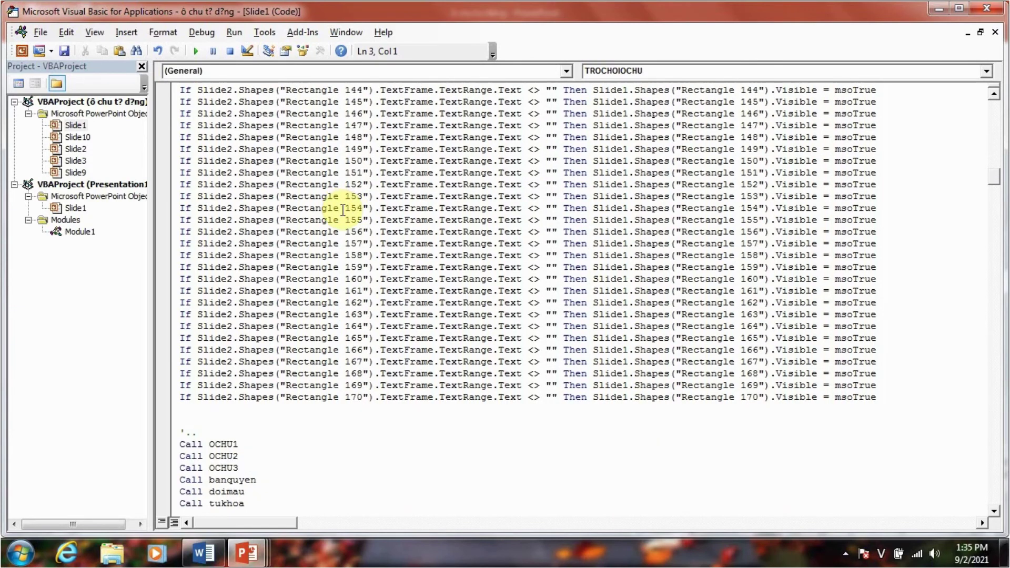
{"action": "scroll", "coordinate": [343, 210], "scroll_direction": "down", "scroll_amount": 5}
- Click into the Rectangle 147 line, then scroll back up to the top of the macro
{"action": "scroll", "coordinate": [342, 209], "scroll_direction": "up", "scroll_amount": 7}
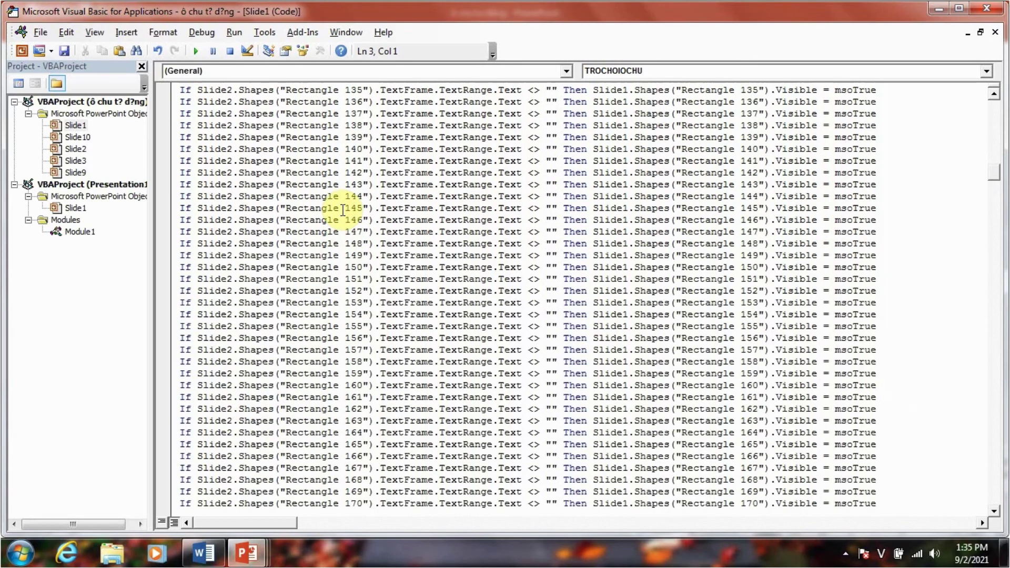
{"action": "left_click", "coordinate": [369, 197]}
{"action": "scroll", "coordinate": [414, 268], "scroll_direction": "up", "scroll_amount": 6}
{"action": "scroll", "coordinate": [415, 268], "scroll_direction": "up", "scroll_amount": 6}
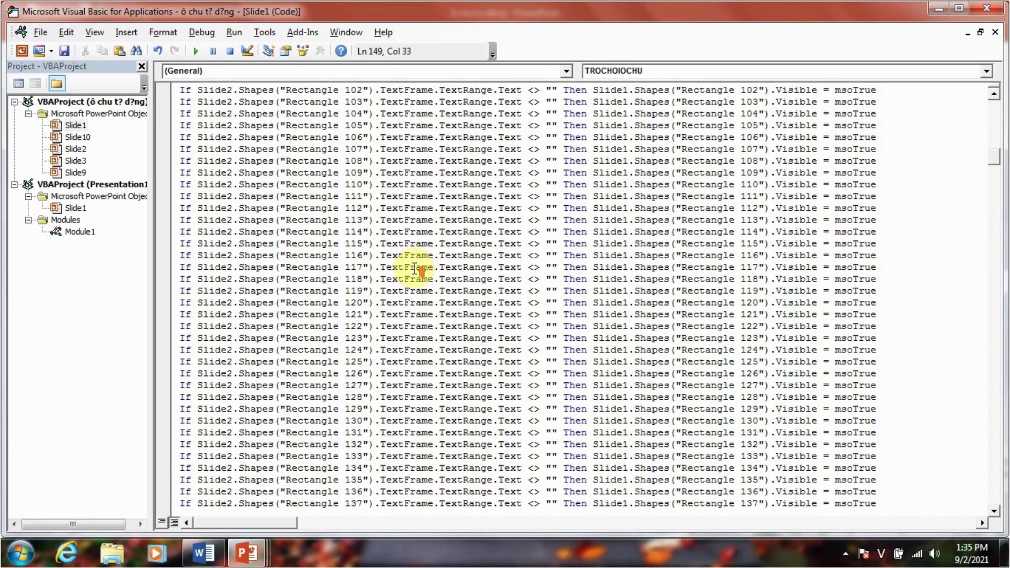
{"action": "scroll", "coordinate": [416, 268], "scroll_direction": "up", "scroll_amount": 10}
{"action": "scroll", "coordinate": [416, 269], "scroll_direction": "up", "scroll_amount": 7}
{"action": "scroll", "coordinate": [416, 268], "scroll_direction": "up", "scroll_amount": 1}
{"action": "scroll", "coordinate": [416, 267], "scroll_direction": "up", "scroll_amount": 5}
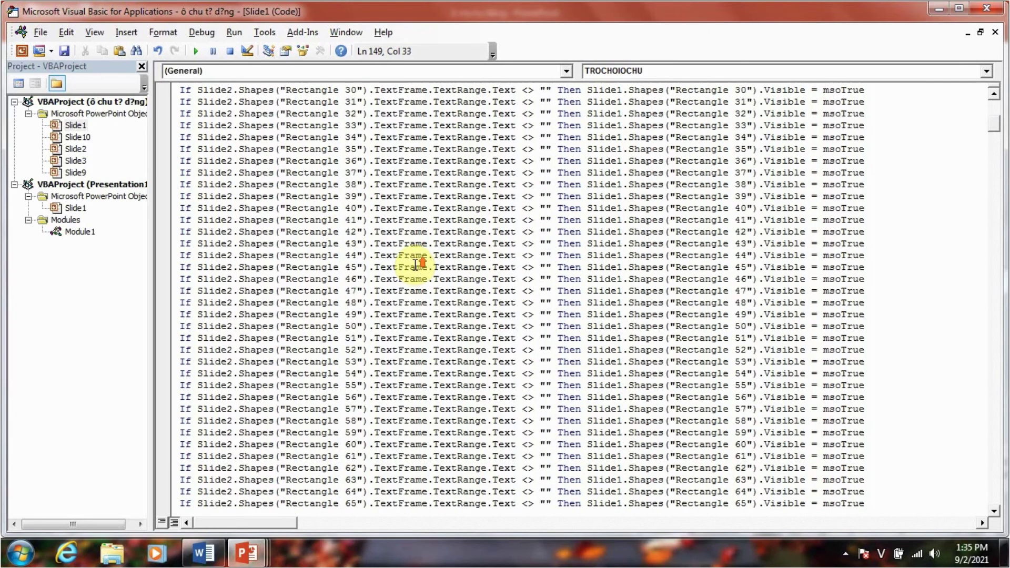
{"action": "scroll", "coordinate": [415, 266], "scroll_direction": "up", "scroll_amount": 5}
{"action": "scroll", "coordinate": [416, 267], "scroll_direction": "up", "scroll_amount": 5}
{"action": "scroll", "coordinate": [418, 259], "scroll_direction": "up", "scroll_amount": 2}
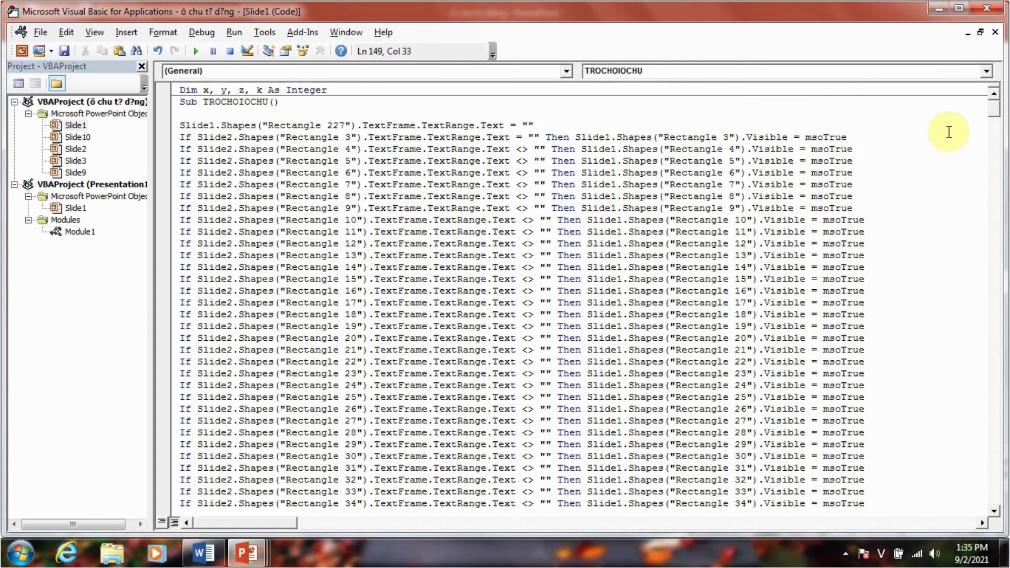
- Inspect the Rectangle 3 condition on line 5, around its empty-text test and Slide1 reference
{"action": "left_click_drag", "start_coordinate": [898, 136], "coordinate": [664, 136]}
{"action": "left_click", "coordinate": [857, 139]}
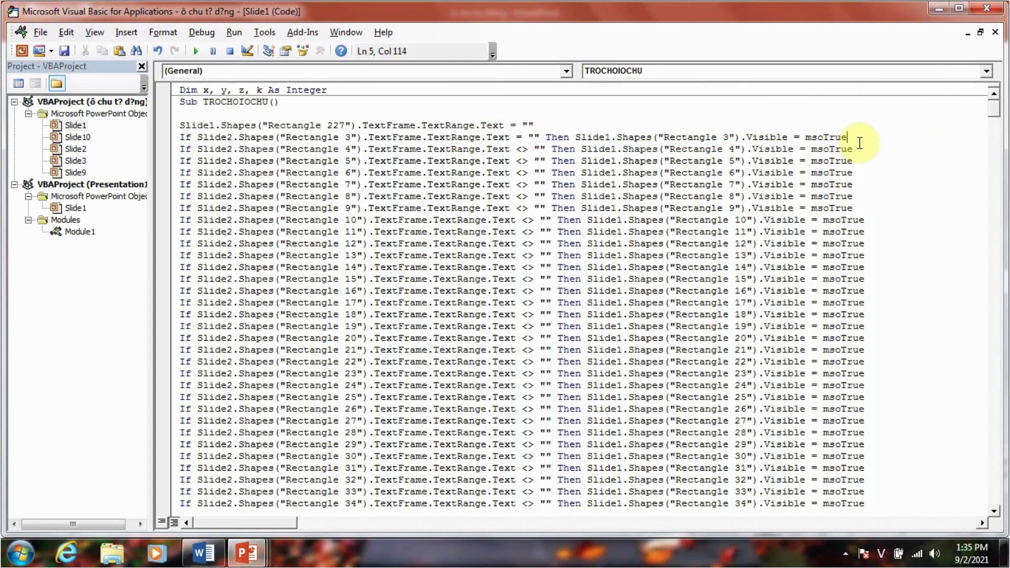
{"action": "left_click_drag", "start_coordinate": [862, 138], "coordinate": [581, 137]}
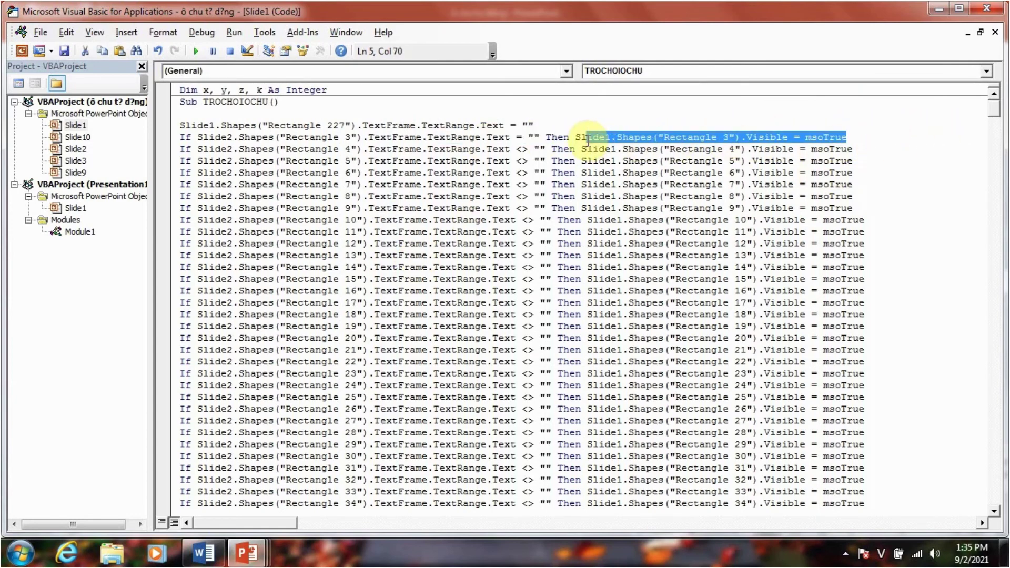
{"action": "left_click", "coordinate": [761, 123]}
{"action": "left_click", "coordinate": [862, 136]}
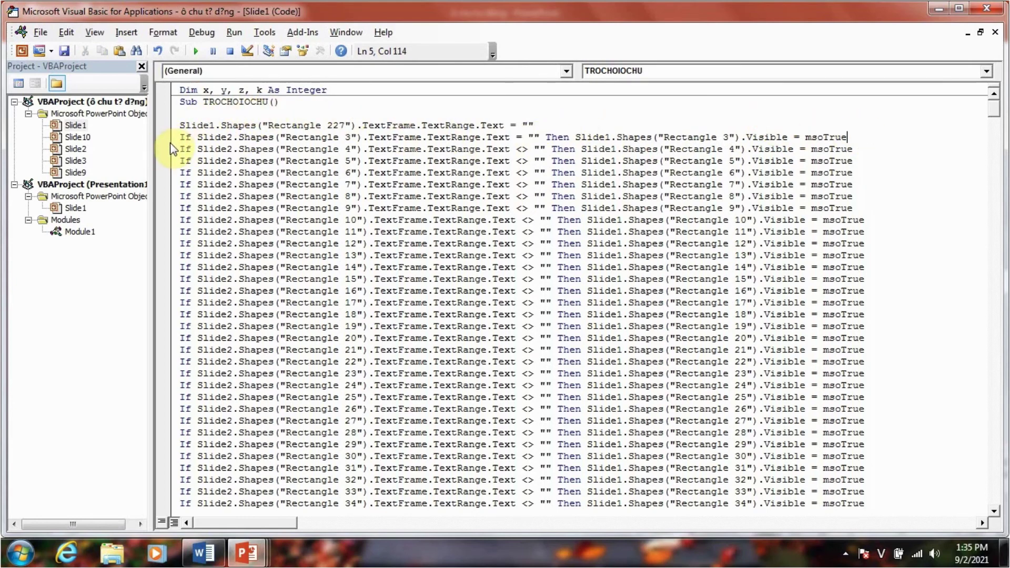
{"action": "left_click", "coordinate": [541, 137]}
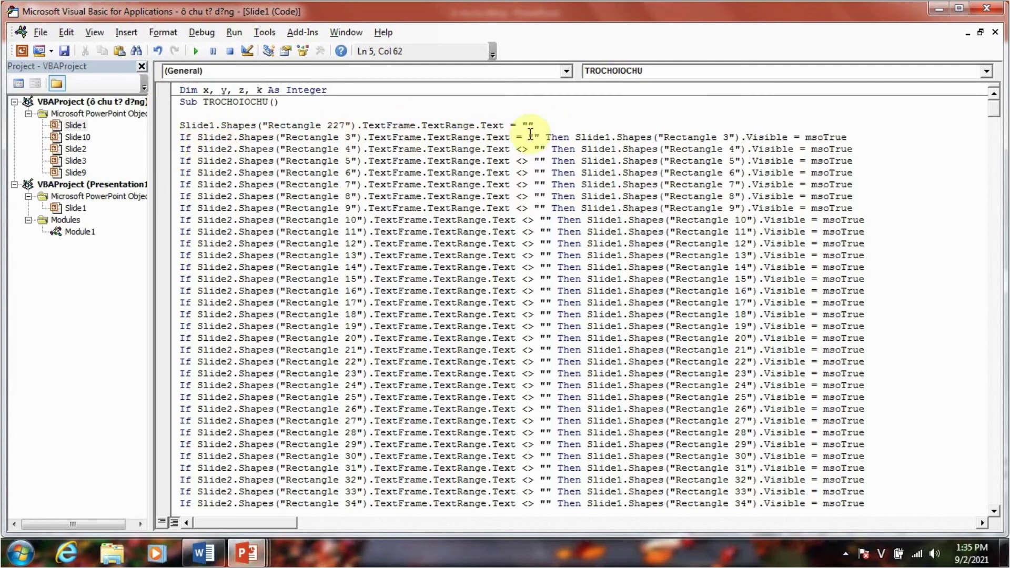
{"action": "left_click", "coordinate": [573, 137]}
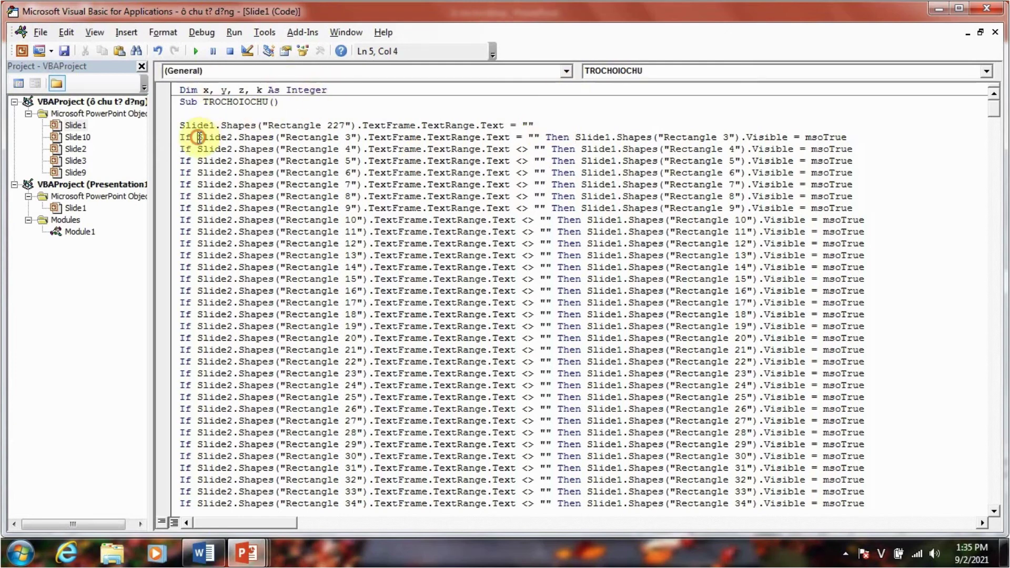
{"action": "left_click_drag", "start_coordinate": [199, 138], "coordinate": [358, 137]}
{"action": "left_click", "coordinate": [409, 138]}
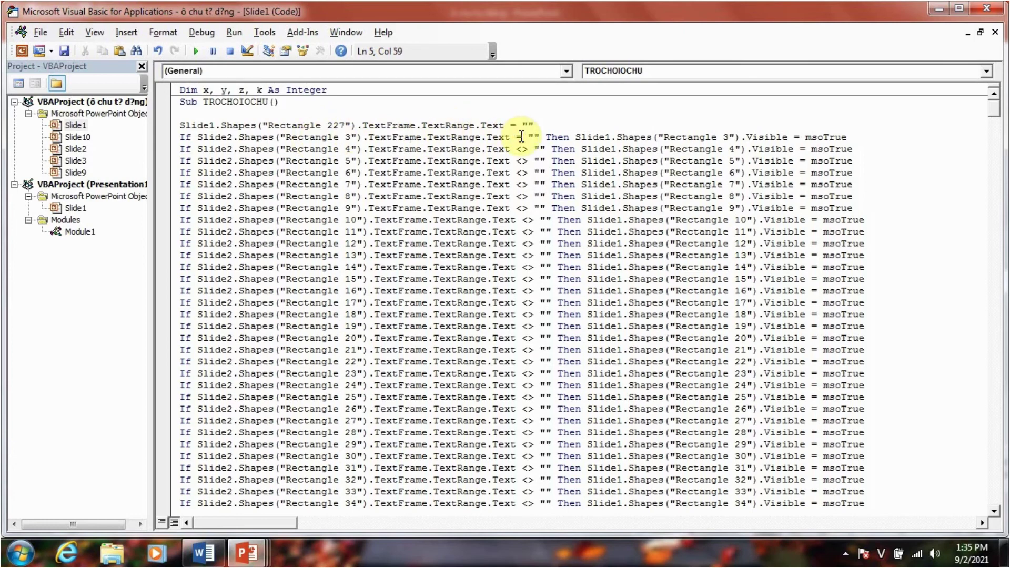
{"action": "type", "text": "<>"}
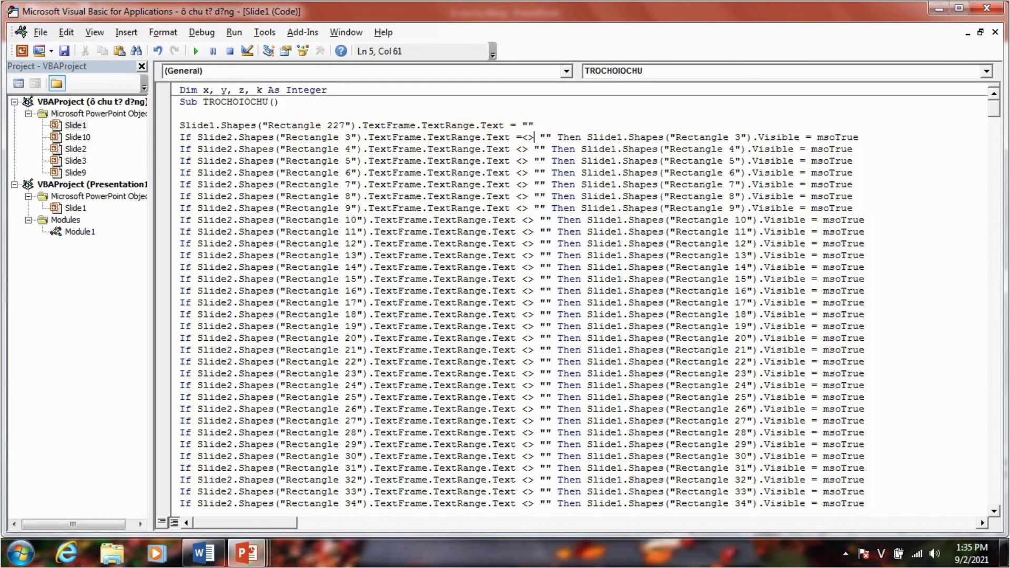
{"action": "key", "text": "BackSpace"}
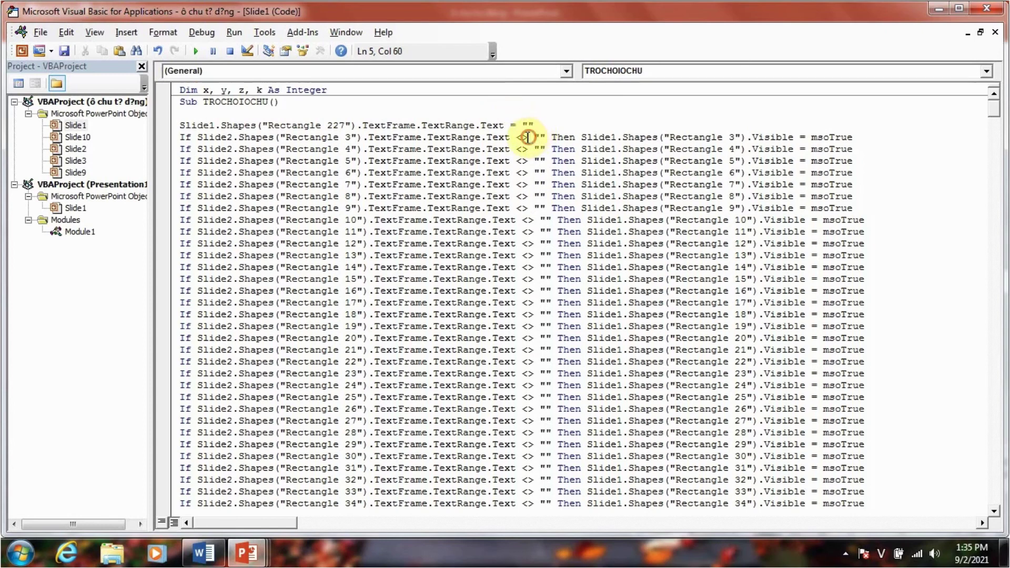
{"action": "left_click_drag", "start_coordinate": [528, 137], "coordinate": [521, 138]}
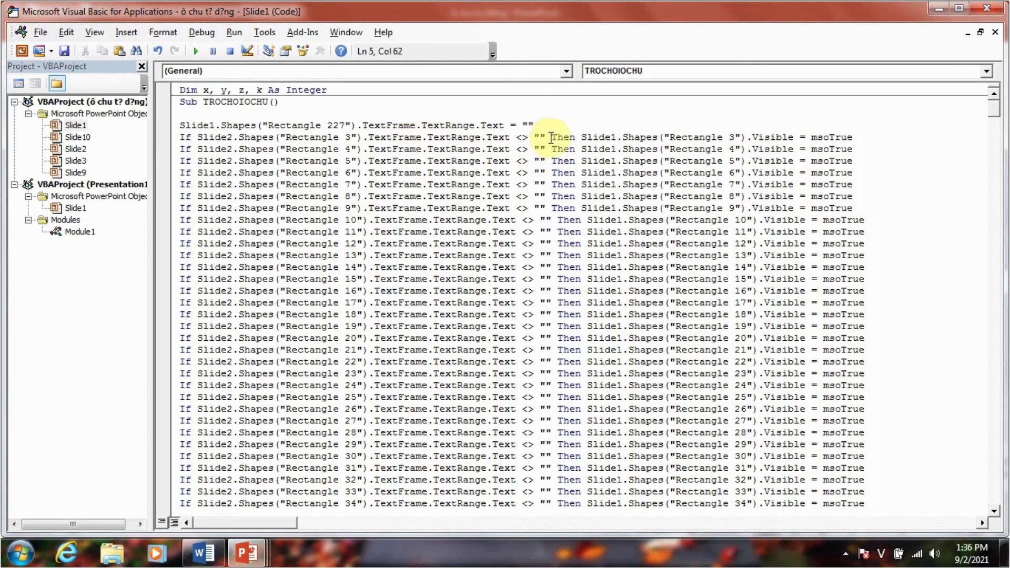
{"action": "left_click_drag", "start_coordinate": [545, 138], "coordinate": [532, 138]}
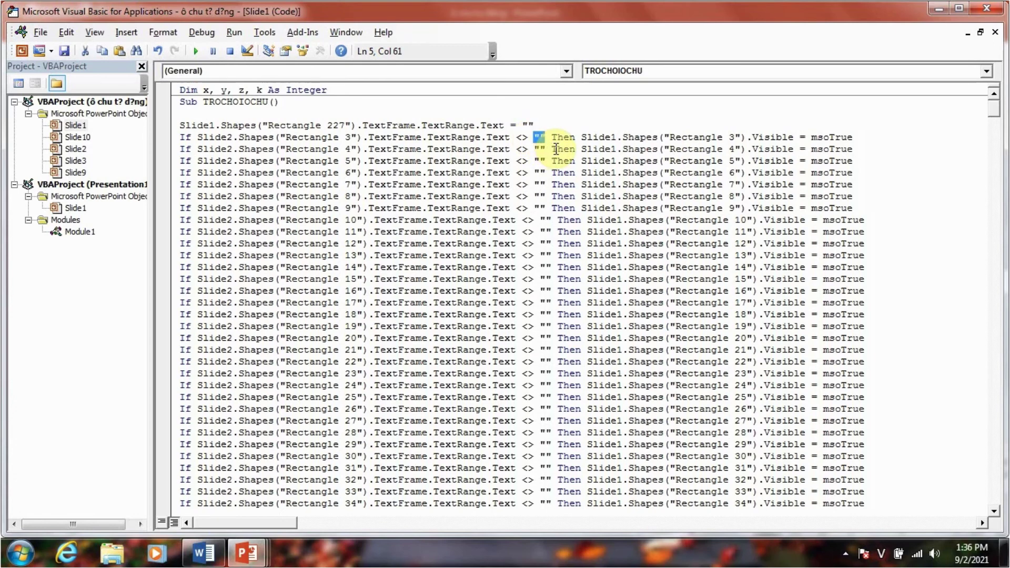
{"action": "left_click", "coordinate": [544, 136]}
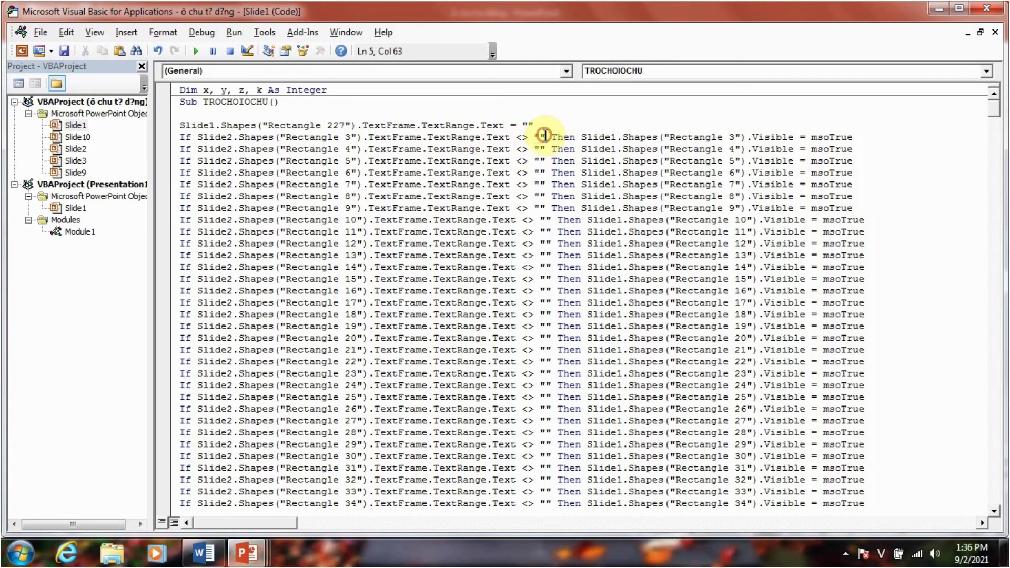
{"action": "left_click_drag", "start_coordinate": [544, 136], "coordinate": [536, 137]}
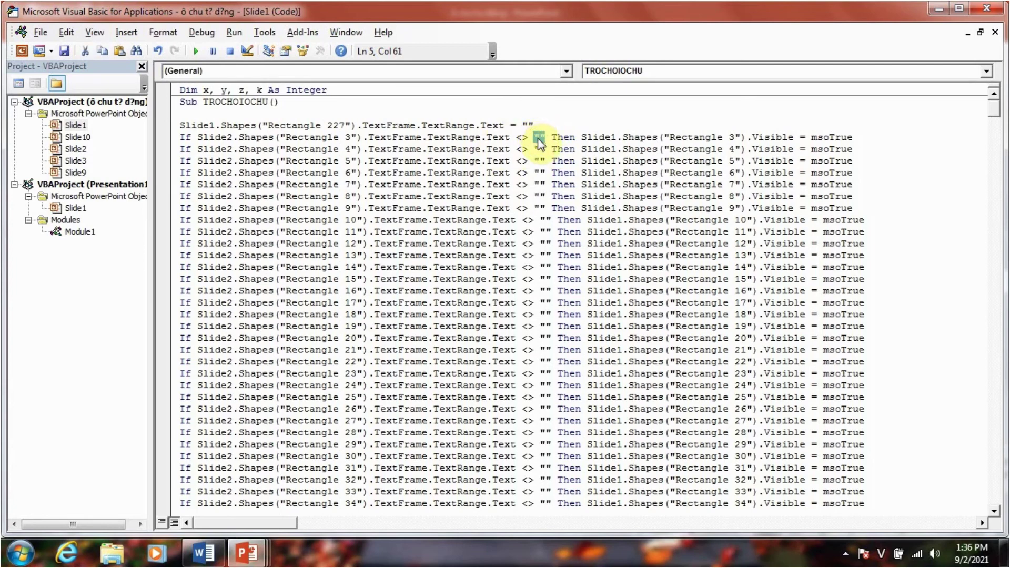
{"action": "left_click", "coordinate": [539, 140]}
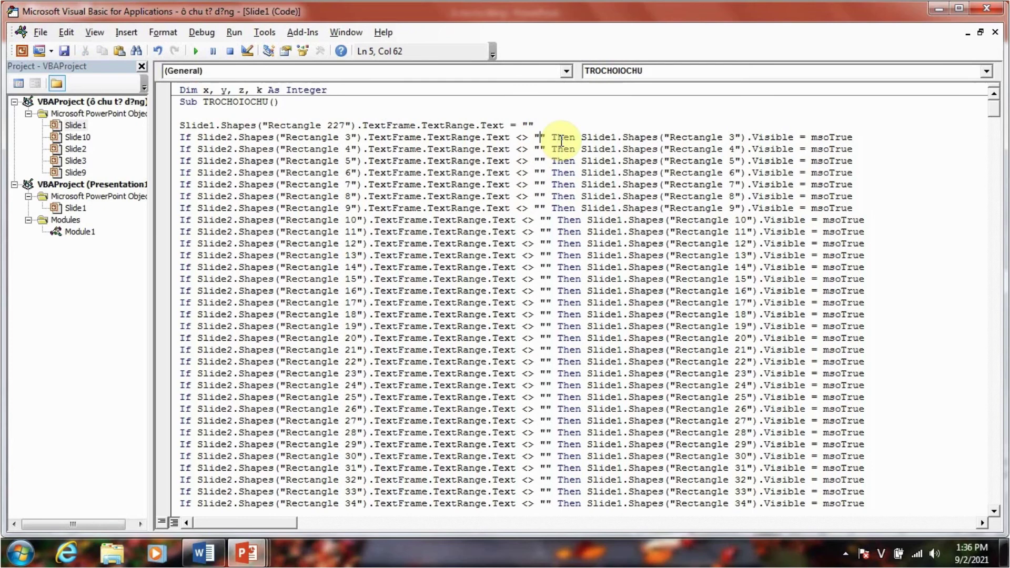
{"action": "type", "text": "T"}
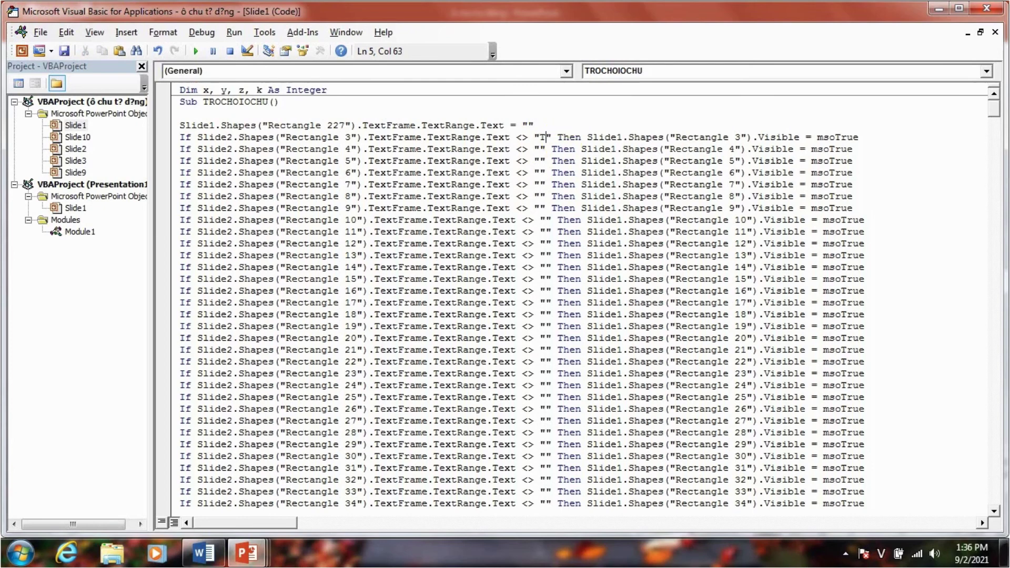
{"action": "type", "text": "oi"}
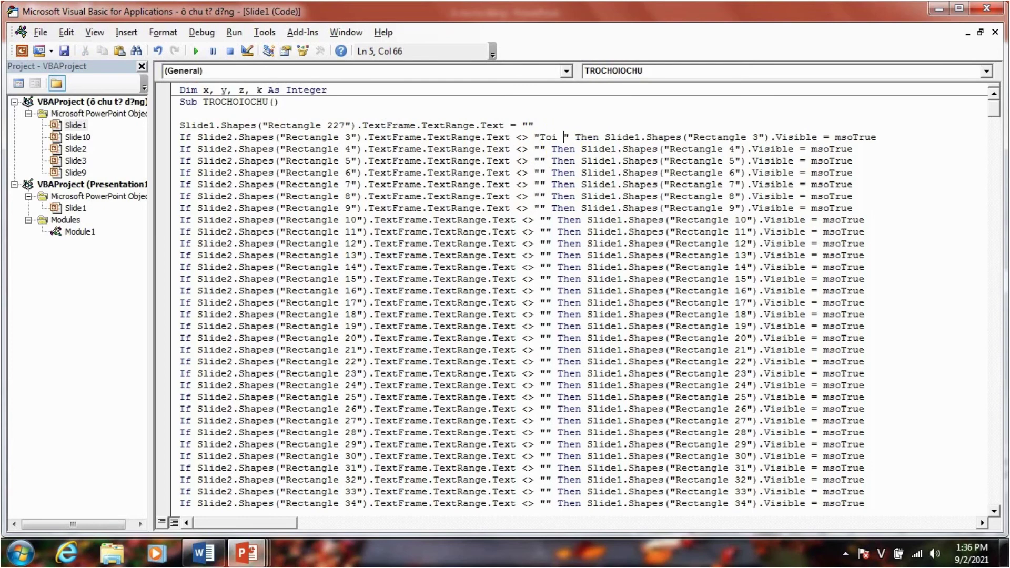
{"action": "key", "text": "BackSpace"}
{"action": "key", "text": "BackSpace"}
{"action": "key", "text": "BackSpace"}
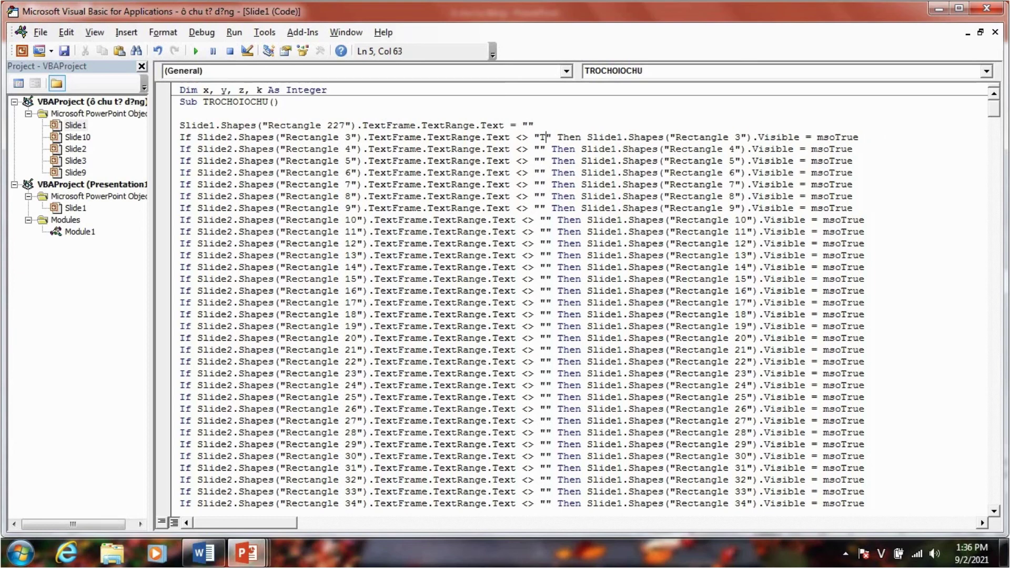
{"action": "key", "text": "BackSpace"}
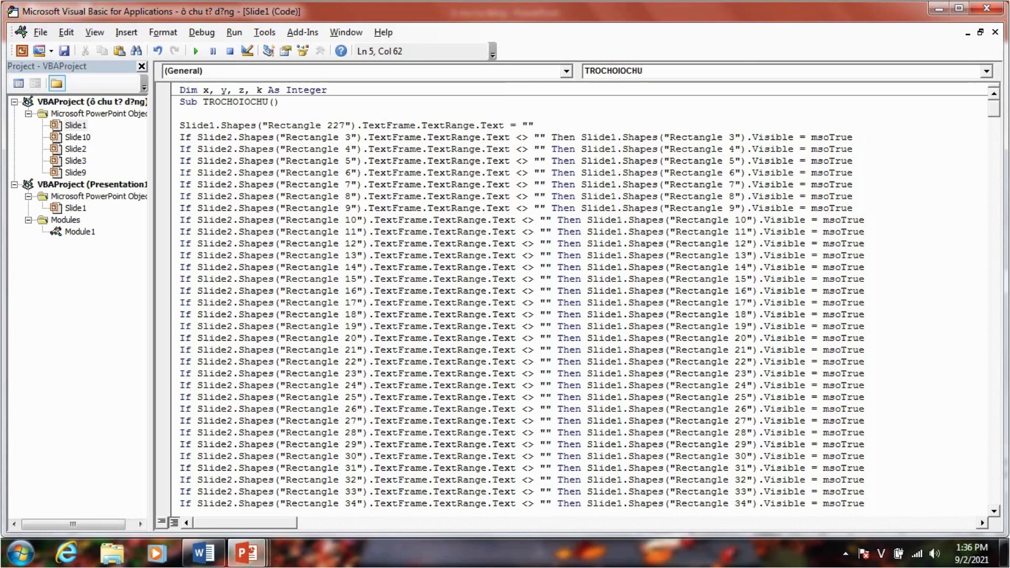
{"action": "left_click", "coordinate": [670, 172]}
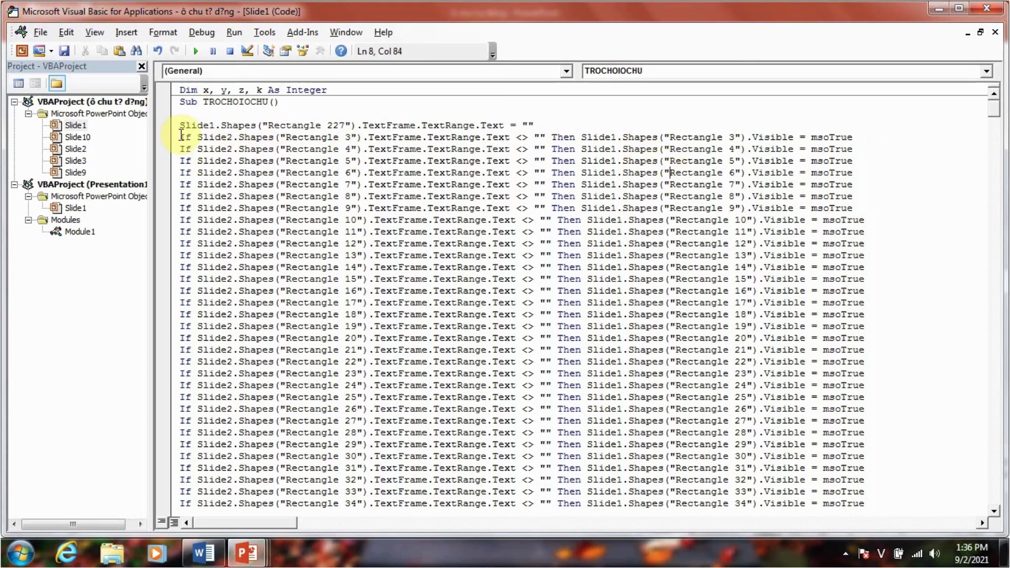
{"action": "left_click_drag", "start_coordinate": [182, 136], "coordinate": [778, 126]}
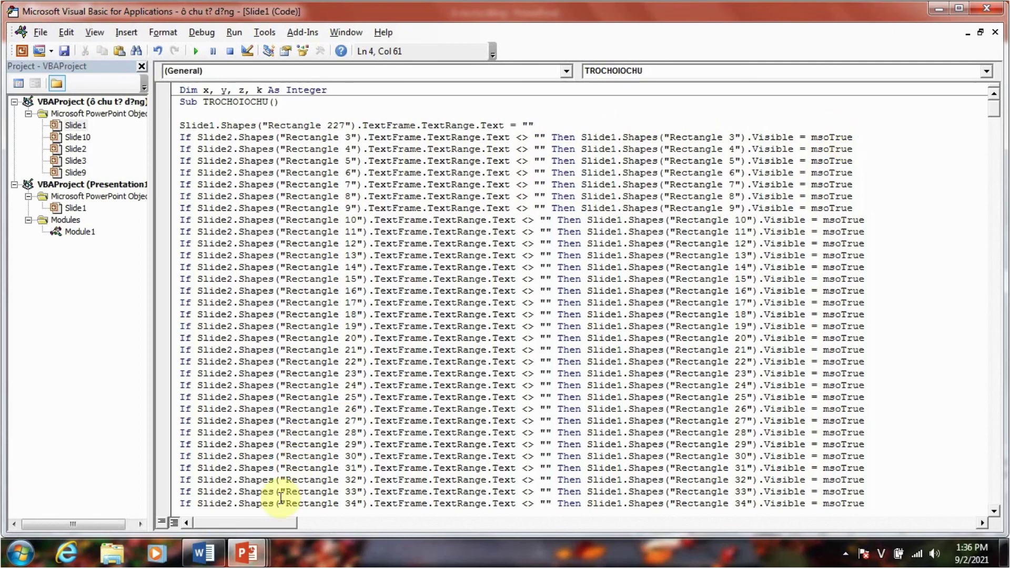
{"action": "left_click", "coordinate": [544, 173]}
{"action": "left_click", "coordinate": [501, 255]}
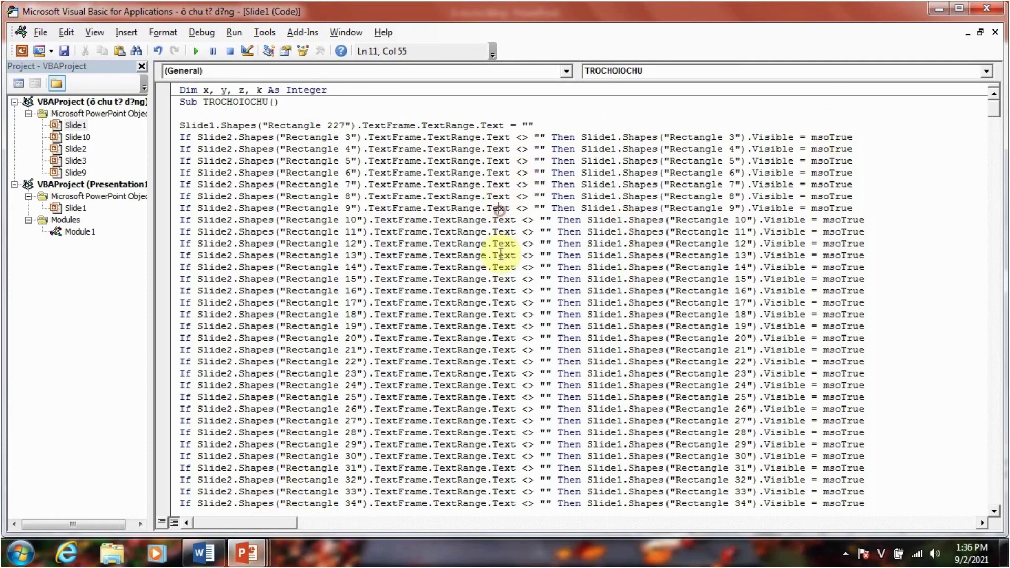
- Bring the crossword presentation forward, check slide 4, and return to the answer-grid slide 6
{"action": "left_click", "coordinate": [247, 553]}
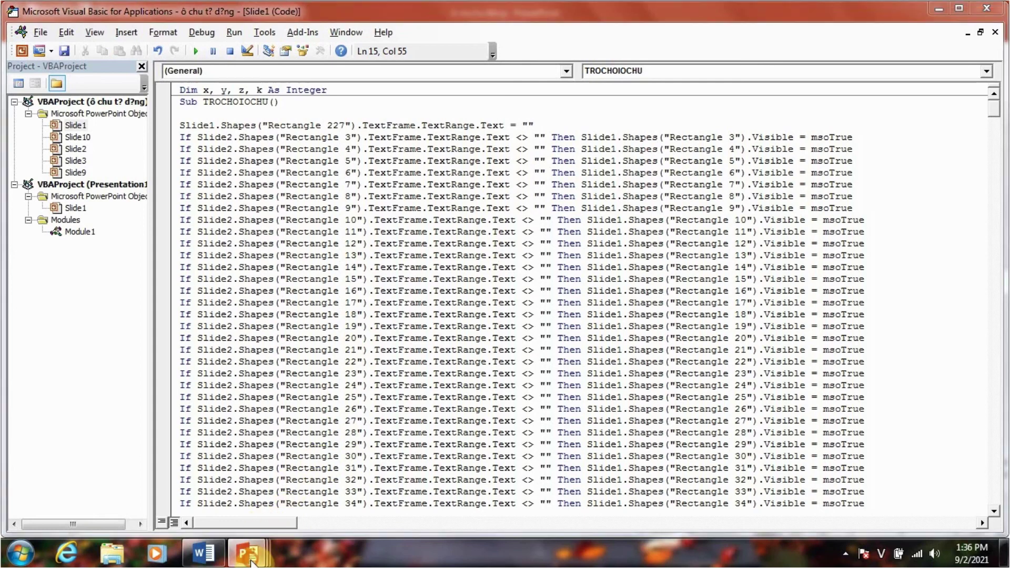
{"action": "left_click", "coordinate": [237, 476]}
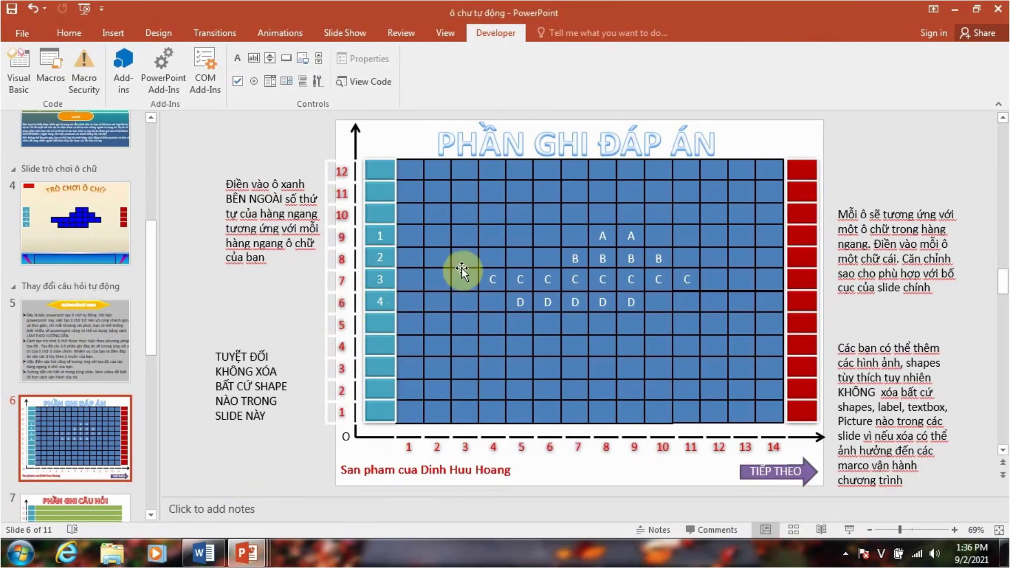
{"action": "left_click", "coordinate": [573, 242]}
{"action": "left_click", "coordinate": [633, 235]}
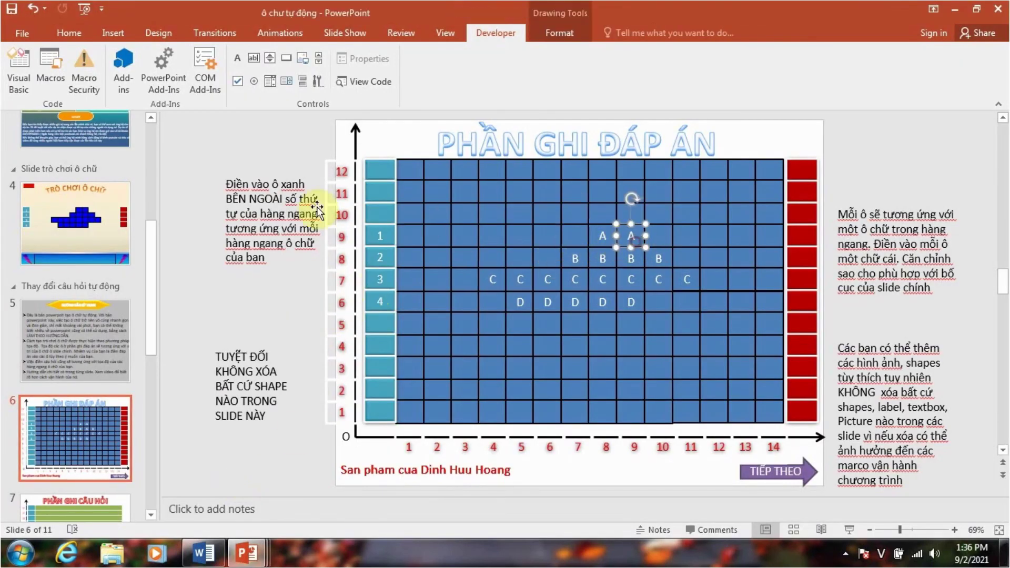
{"action": "left_click", "coordinate": [102, 242]}
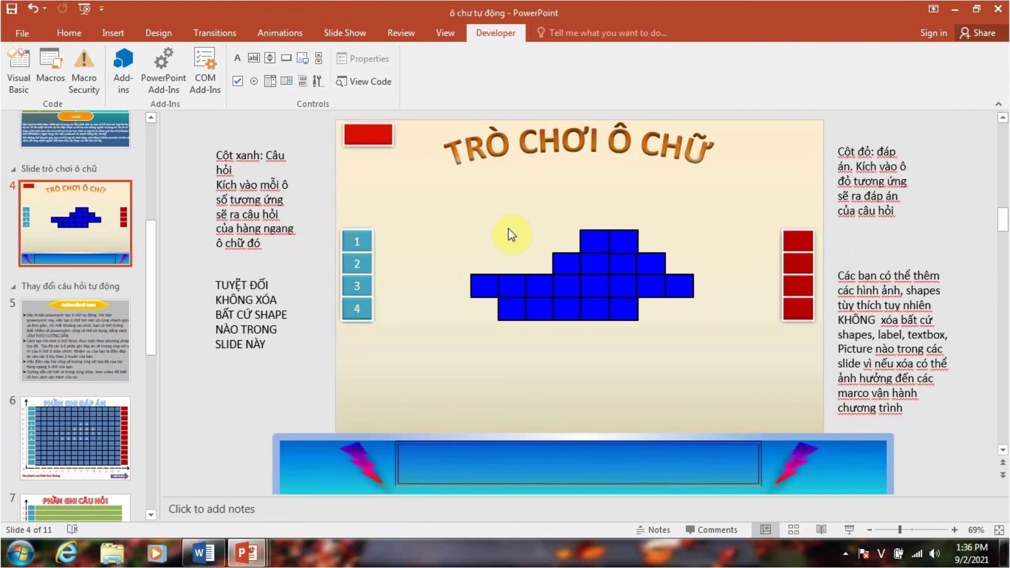
{"action": "left_click", "coordinate": [50, 422]}
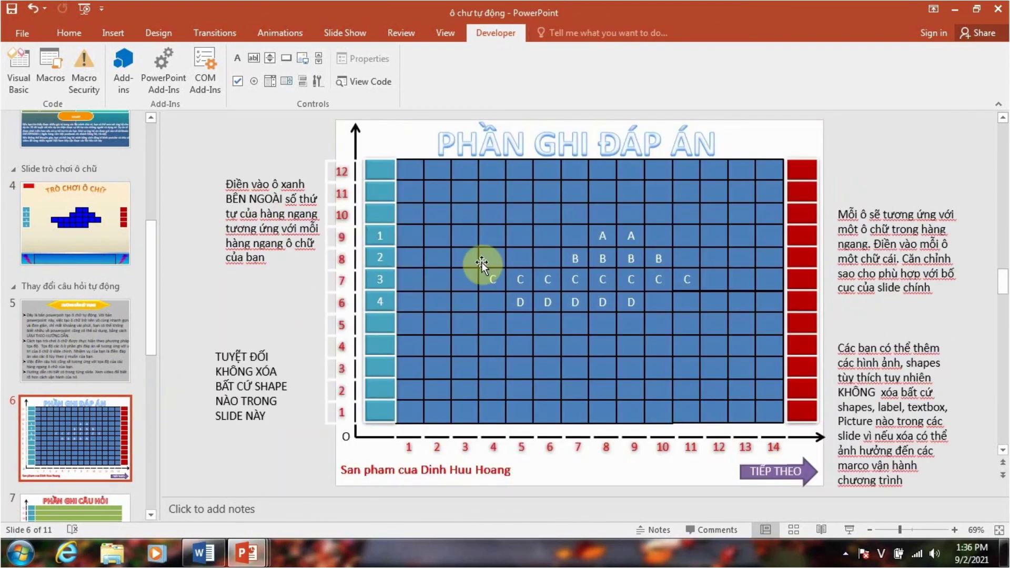
- Enter J, a and s into row 9's cells in columns 7, 6 and 5
{"action": "left_click", "coordinate": [563, 233]}
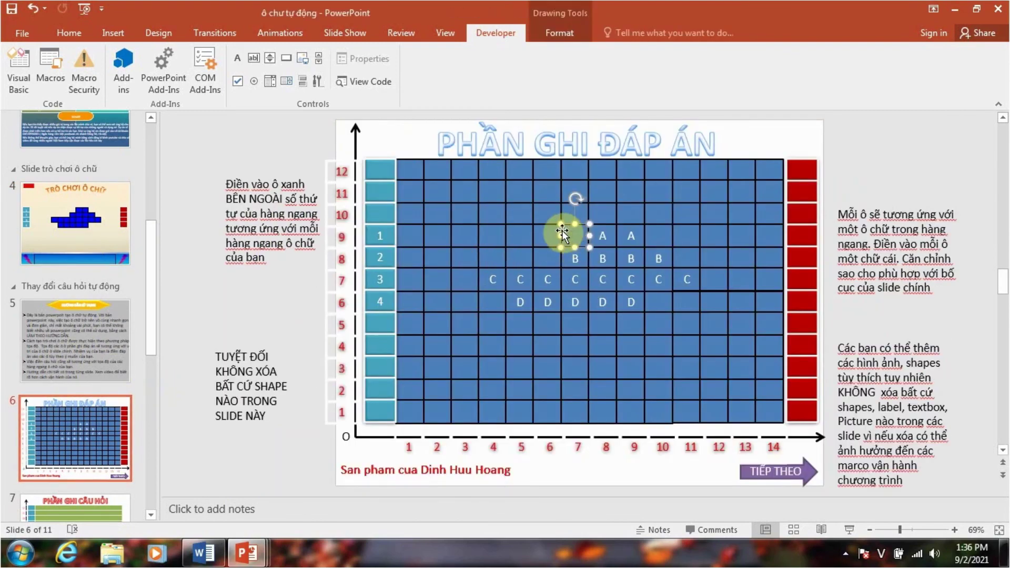
{"action": "type", "text": "J"}
{"action": "left_click", "coordinate": [547, 234]}
{"action": "type", "text": "a"}
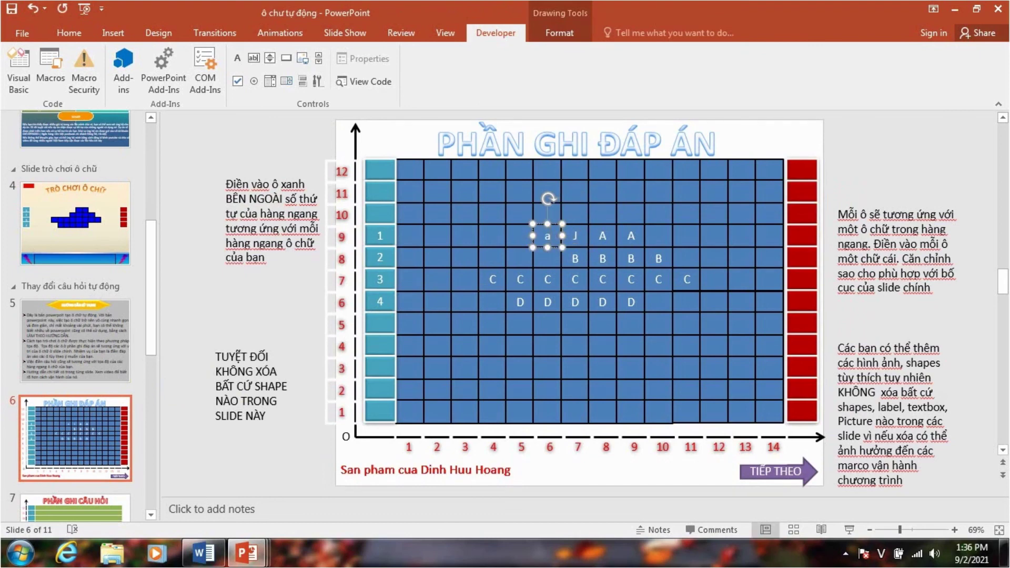
{"action": "left_click", "coordinate": [520, 235]}
{"action": "type", "text": "s"}
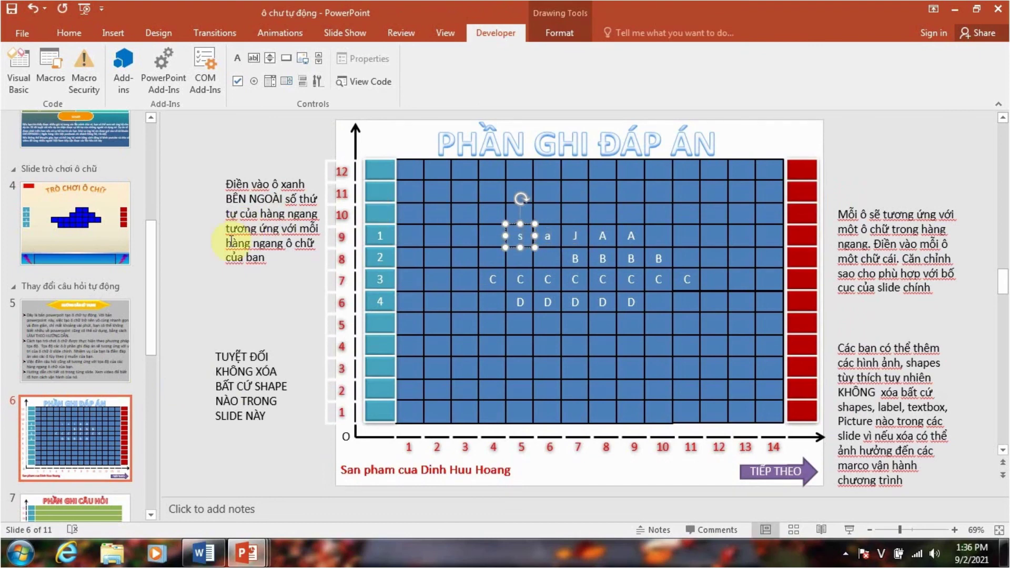
- Run the Slide1.TROCHOIOCHU macro from the Macros list
{"action": "left_click", "coordinate": [49, 79]}
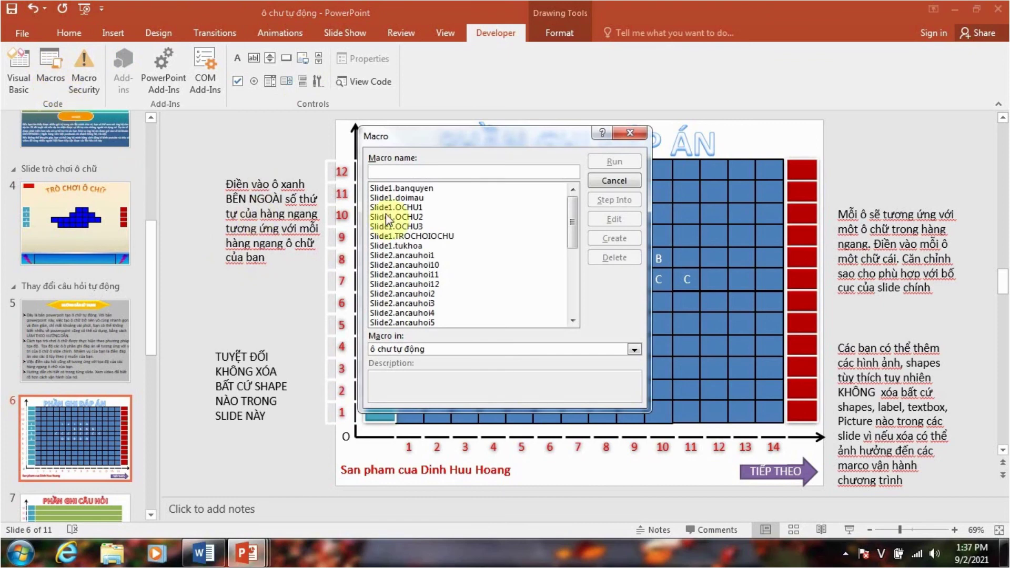
{"action": "left_click", "coordinate": [401, 235]}
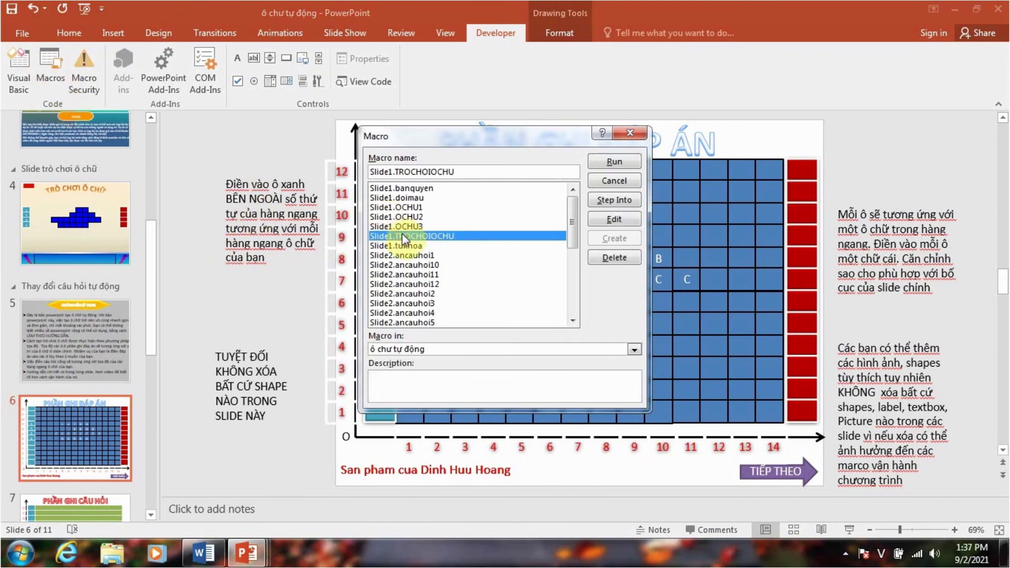
{"action": "left_click", "coordinate": [627, 133]}
{"action": "scroll", "coordinate": [7, 304], "scroll_direction": "up", "scroll_amount": 2}
{"action": "scroll", "coordinate": [7, 304], "scroll_direction": "up", "scroll_amount": 4}
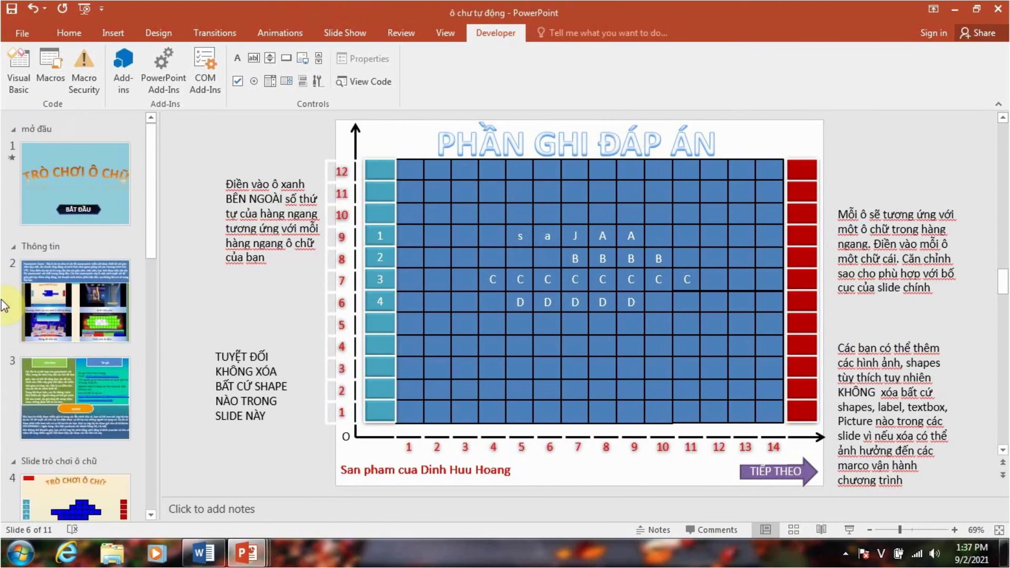
- Play the slideshow from slide 1, press BẮT ĐẦU to view the crossword grid, then exit
{"action": "left_click", "coordinate": [41, 201]}
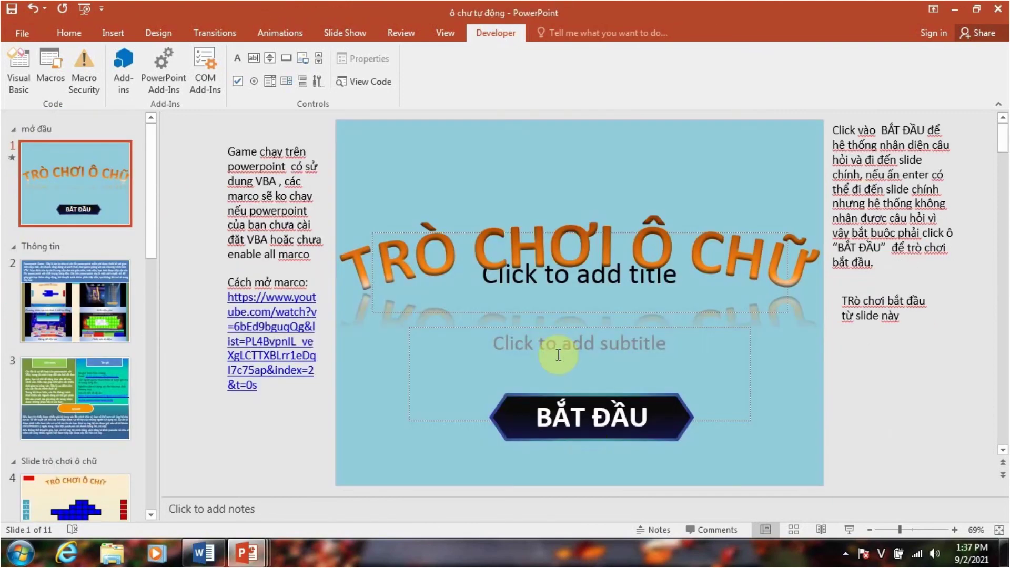
{"action": "left_click", "coordinate": [847, 528]}
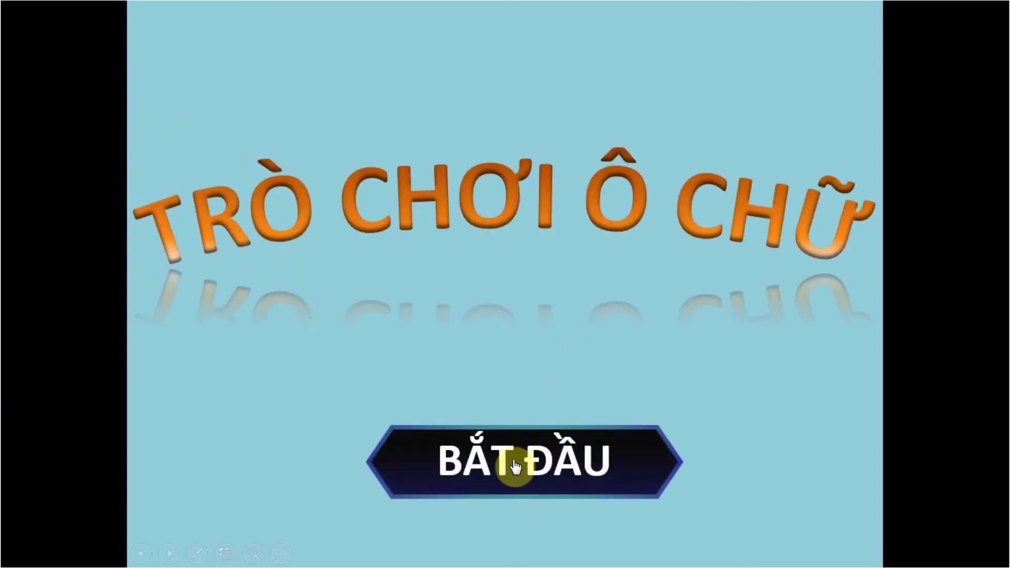
{"action": "left_click", "coordinate": [515, 466]}
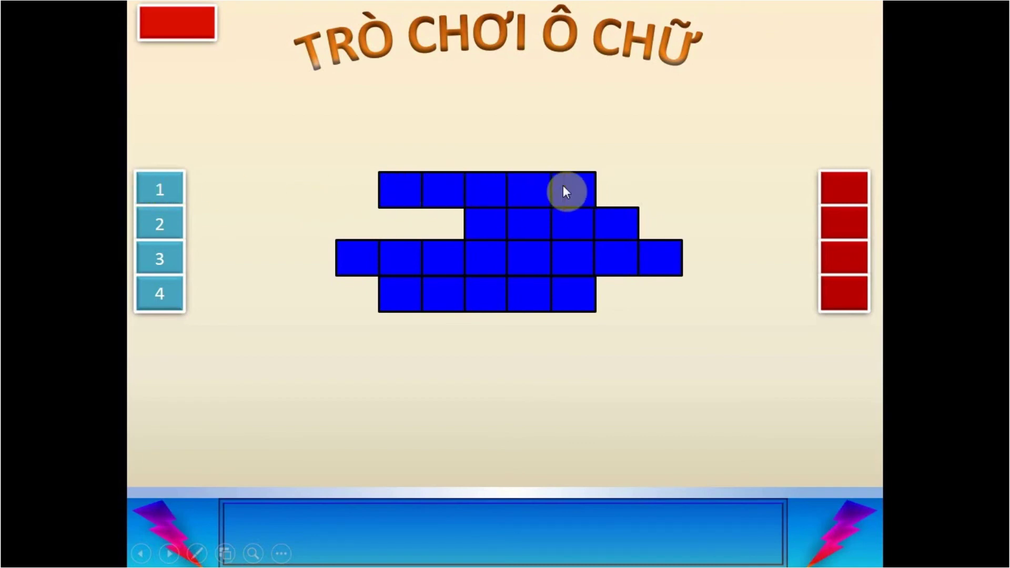
{"action": "key", "text": "Escape"}
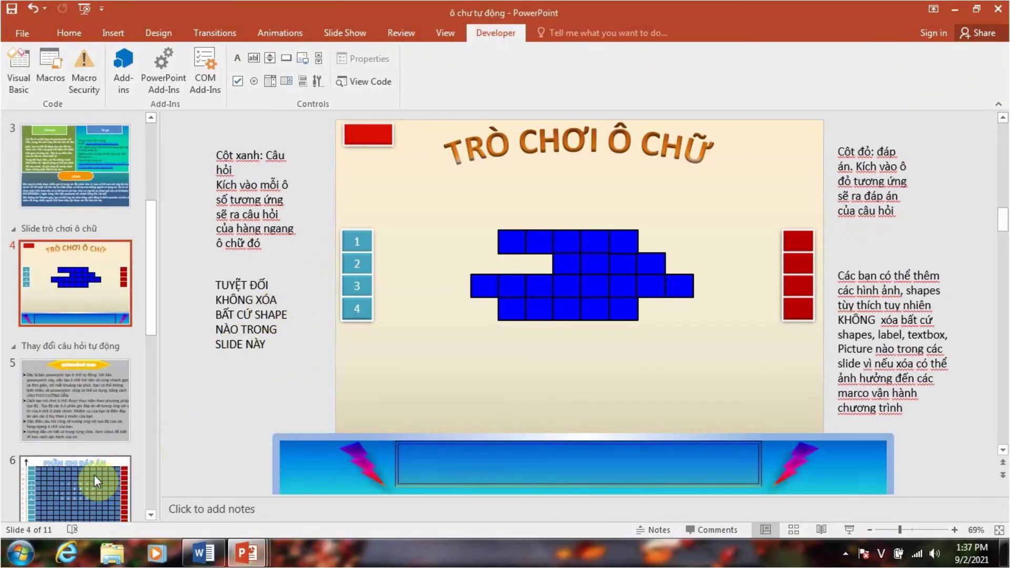
- Select the slide 6 thumbnail to show the PHẦN GHI ĐÁP ÁN answer grid
{"action": "left_click", "coordinate": [94, 475]}
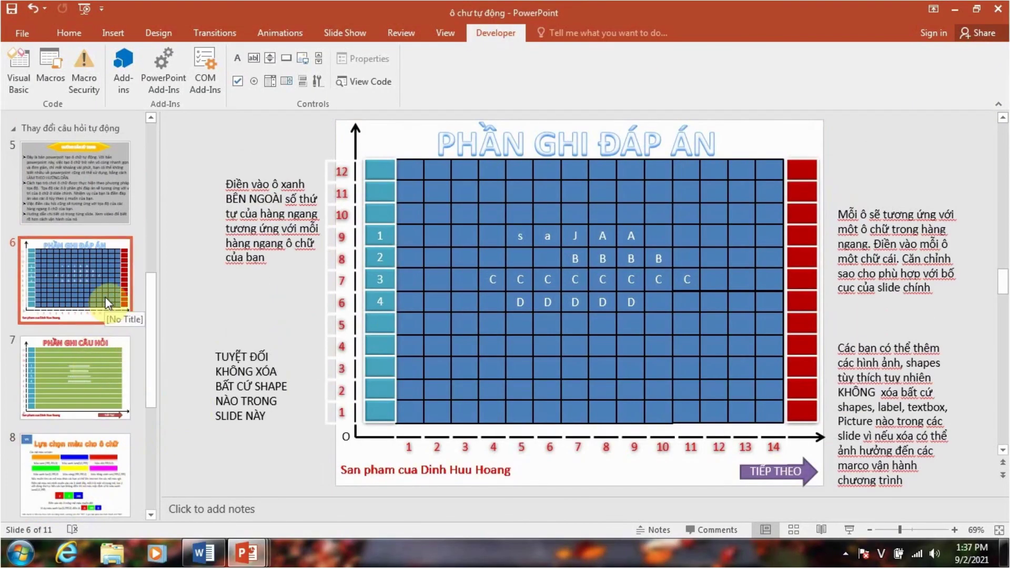